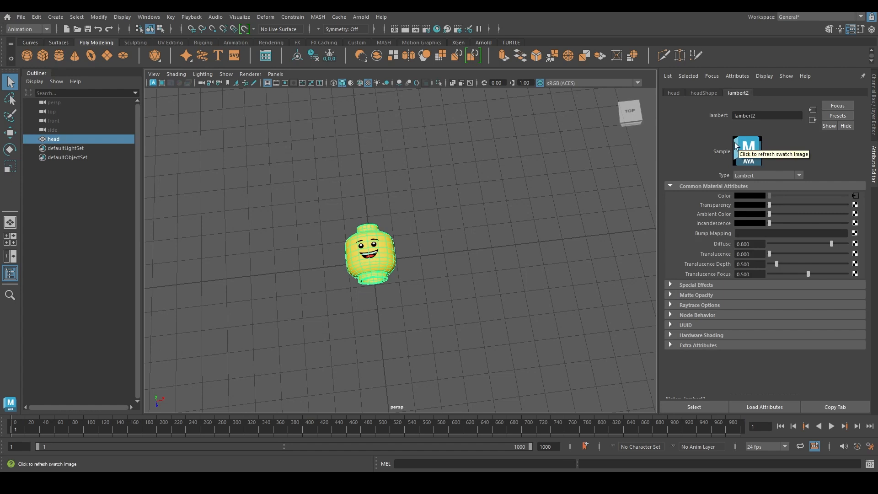
Step: Inspect the file texture connected to the Color attribute of the head's lambert2 material
alt+drag(399, 294, 449, 294)
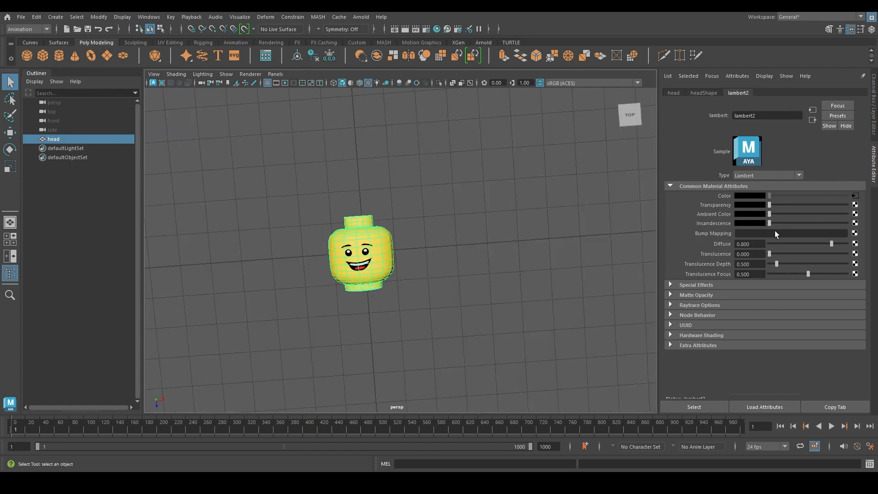
click(854, 198)
drag(799, 218, 617, 196)
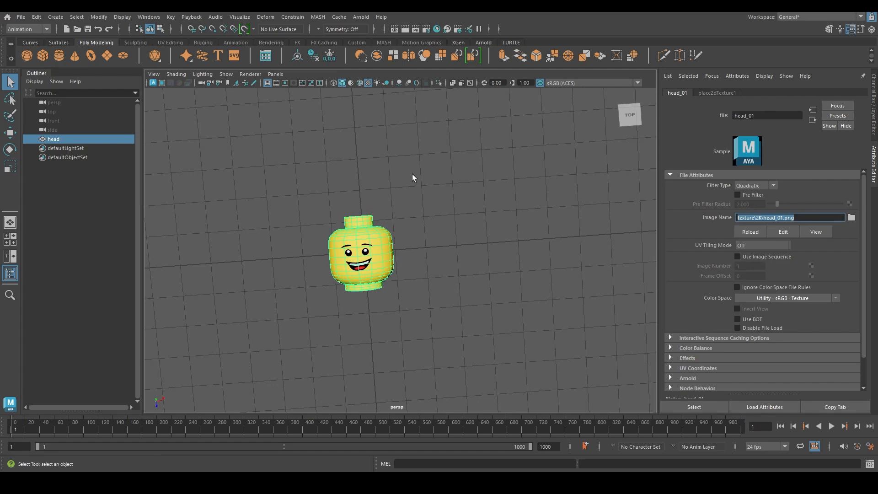
alt+right_drag(491, 266, 314, 224)
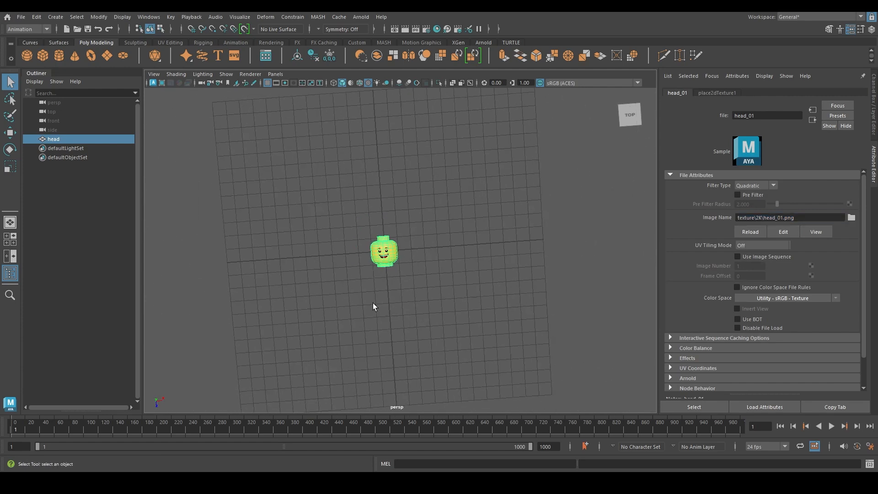
alt+drag(373, 304, 357, 233)
alt+right_drag(356, 234, 381, 224)
mouse_move(380, 224)
alt+middle_down()
mouse_move(416, 229)
mouse_move(367, 225)
alt+middle_up()
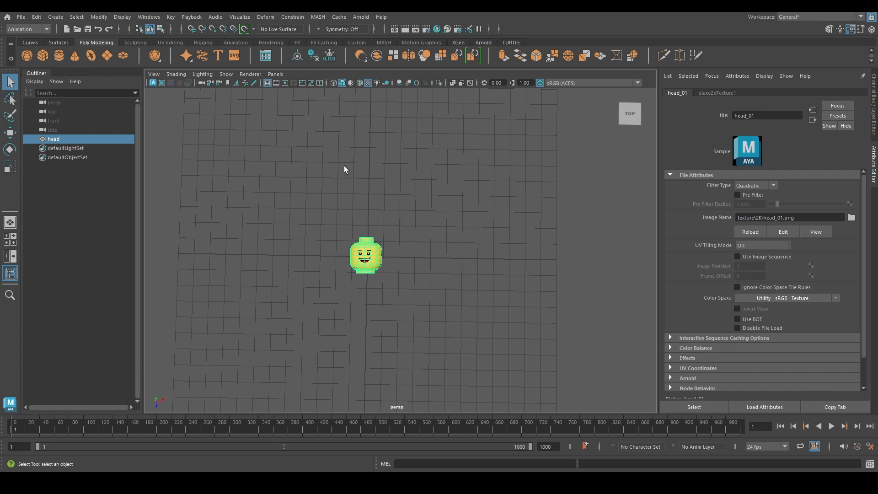
Step: Switch the menu set to Modeling and back to Animation
click(25, 29)
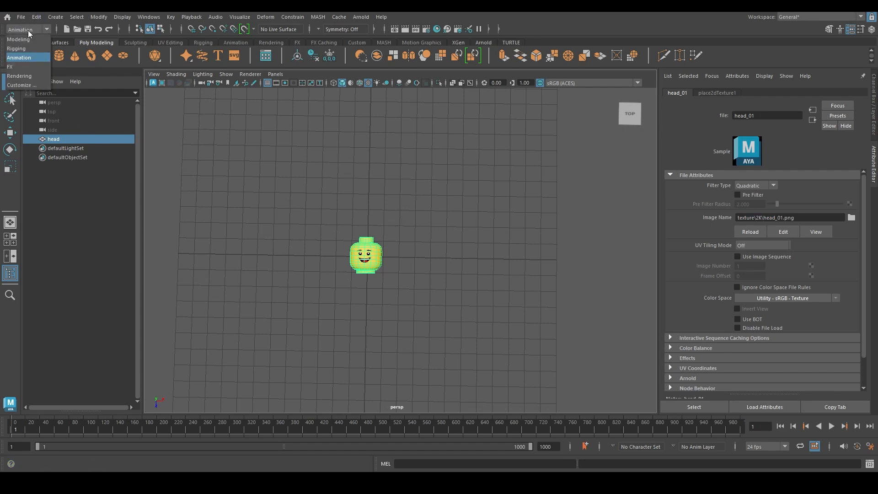
click(36, 28)
click(31, 26)
click(23, 54)
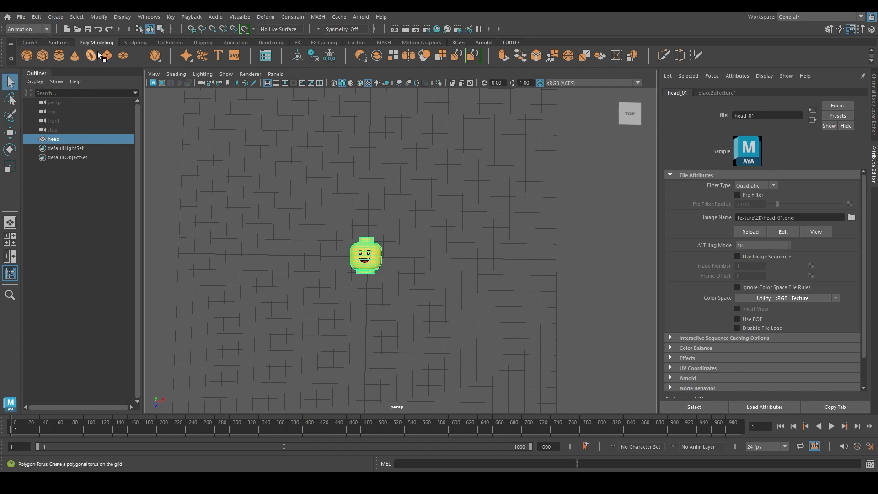
click(29, 32)
click(29, 40)
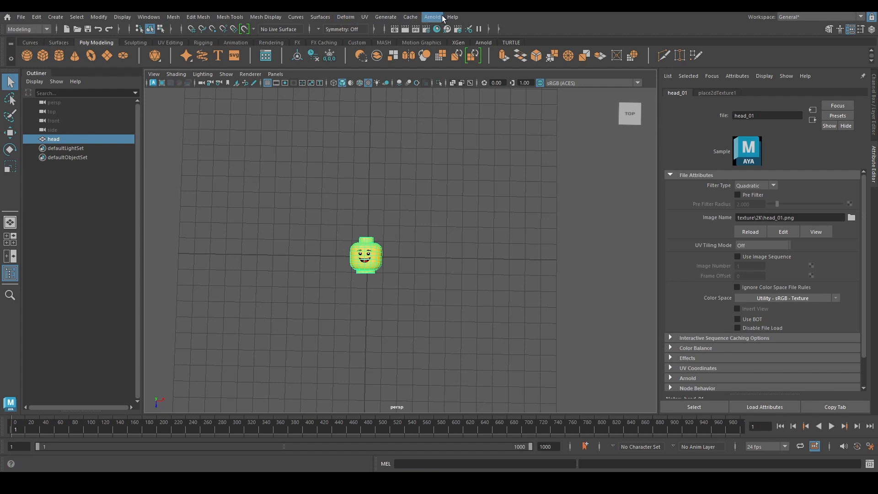
click(26, 29)
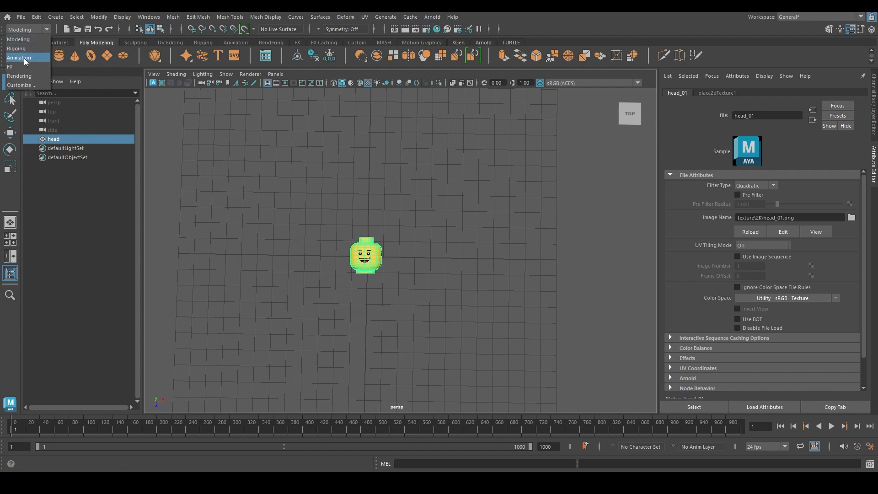
click(23, 59)
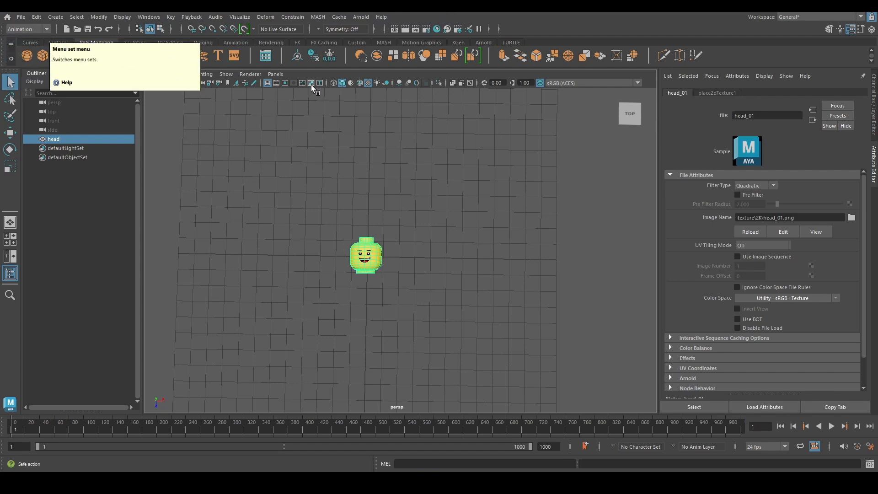
Step: Create a MASH network from the head with Instancer geometry, network name head and linear distribution
click(321, 18)
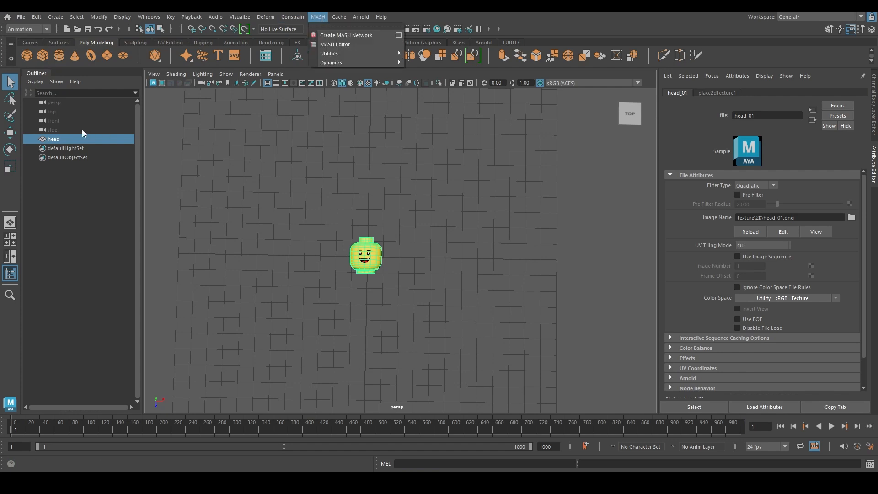
click(46, 140)
click(317, 19)
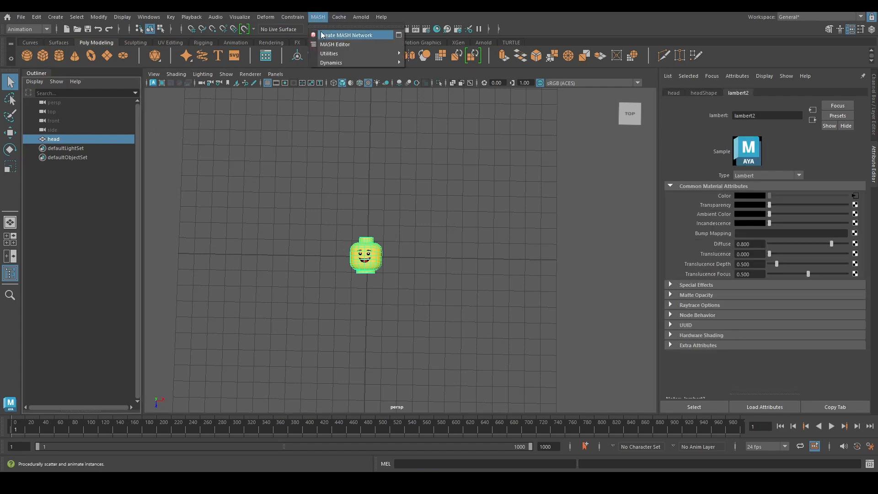
click(400, 37)
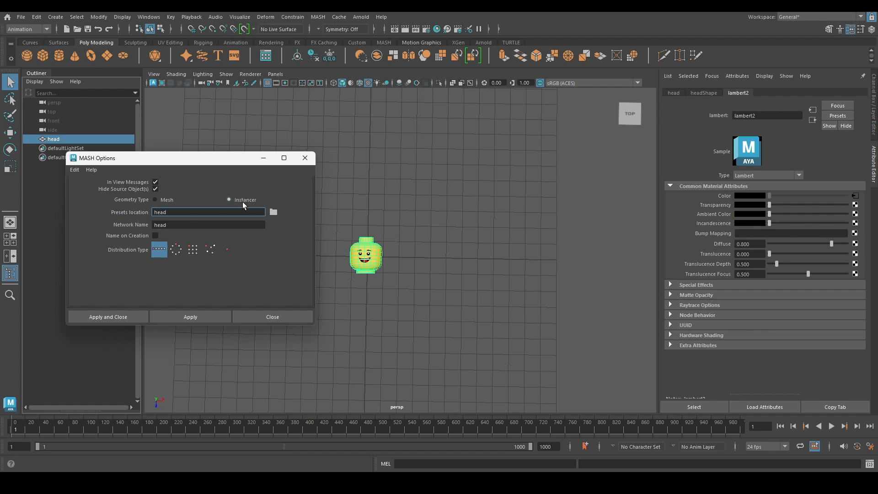
drag(221, 161, 570, 136)
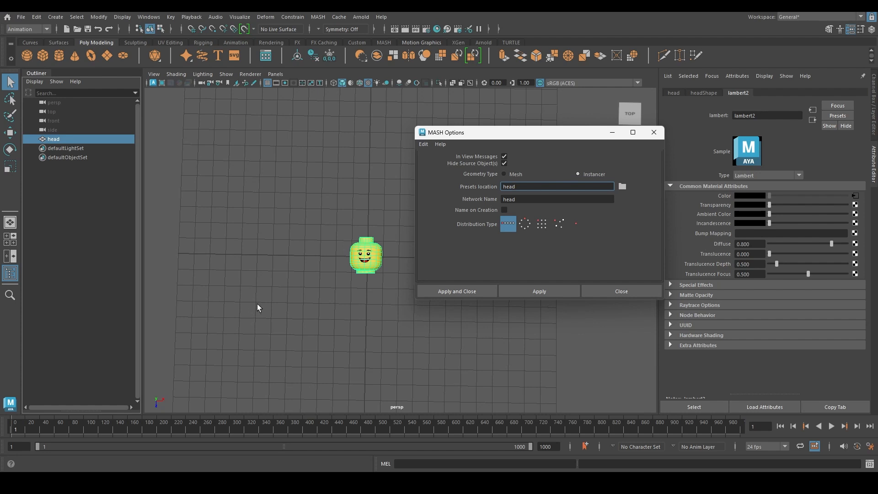
drag(561, 133, 549, 149)
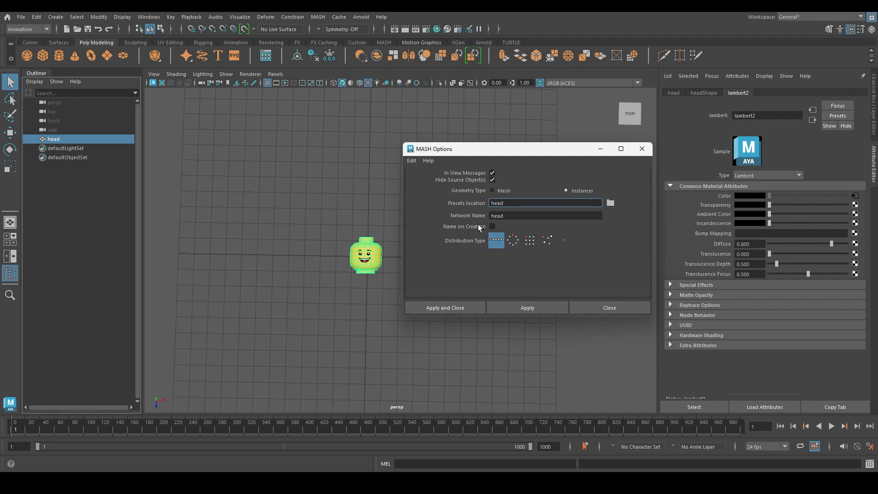
drag(523, 204, 419, 197)
click(523, 214)
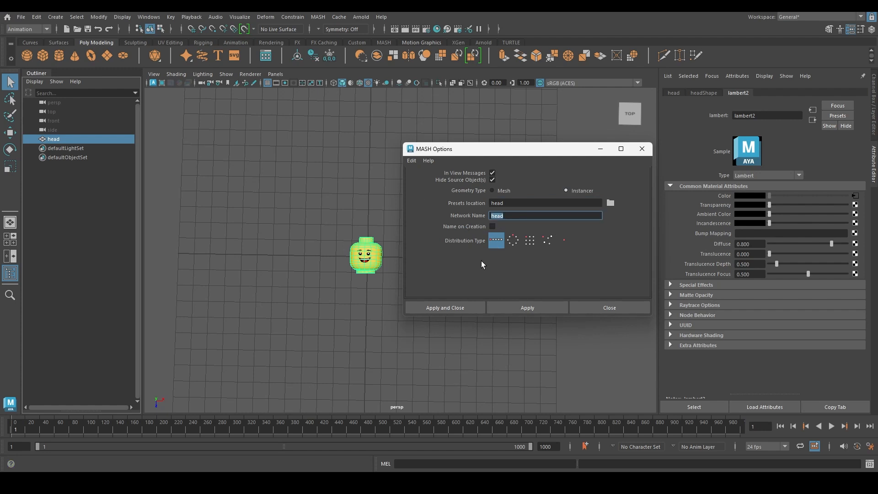
drag(511, 203, 427, 210)
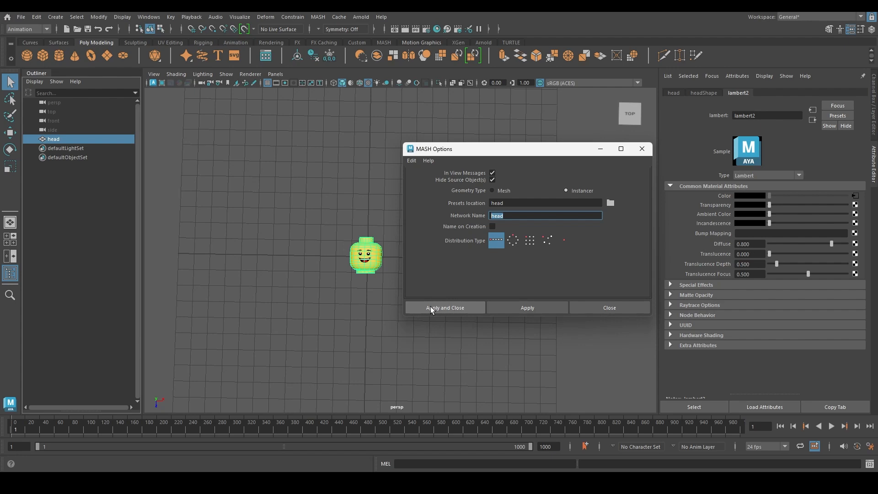
click(445, 308)
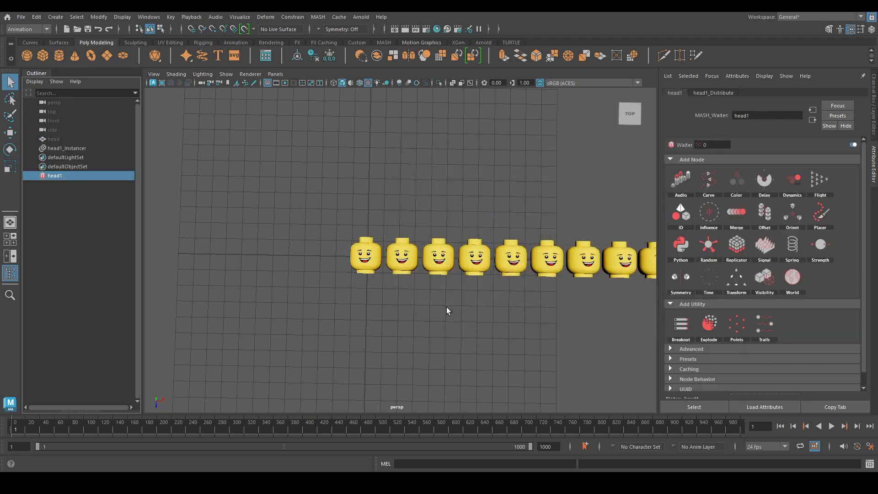
Step: Inspect the row of instanced heads and the attributes of head1_Instancer
alt+middle_drag(485, 306, 335, 306)
alt+right_drag(422, 308, 319, 308)
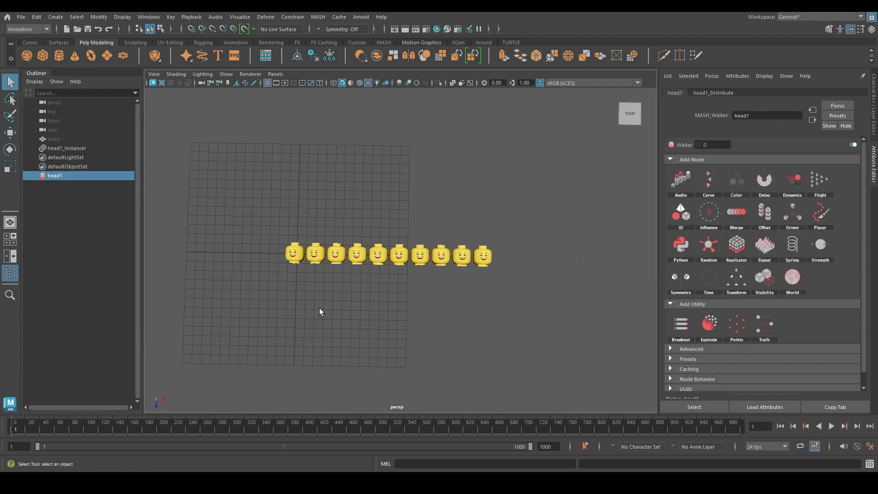
alt+drag(320, 307, 341, 203)
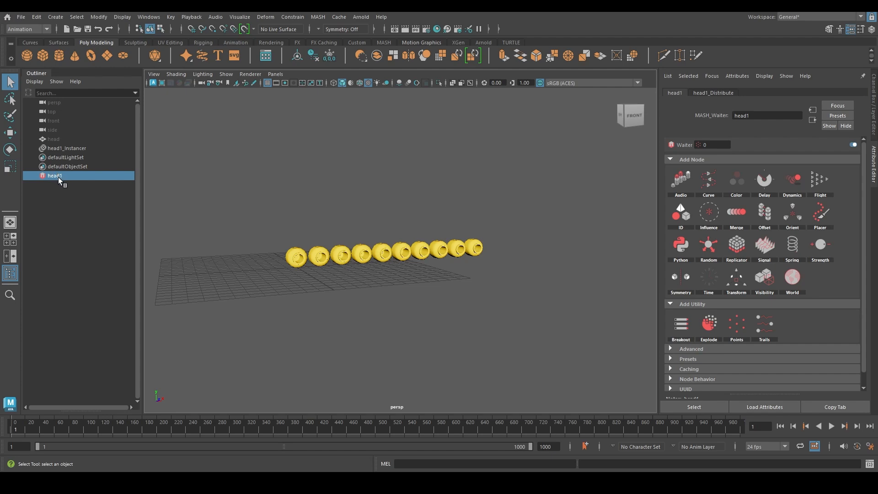
click(59, 149)
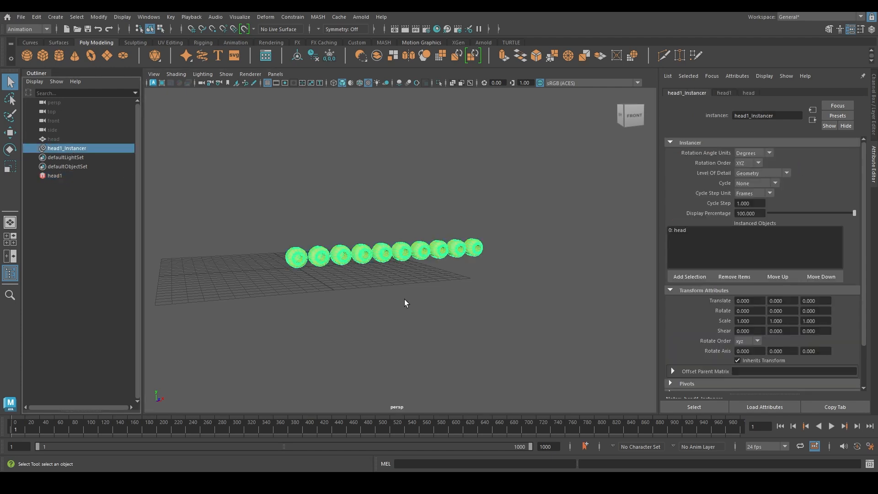
alt+drag(406, 300, 463, 269)
Step: Change the distribution type of the head1 network's Distribute node from Linear to Grid
click(58, 177)
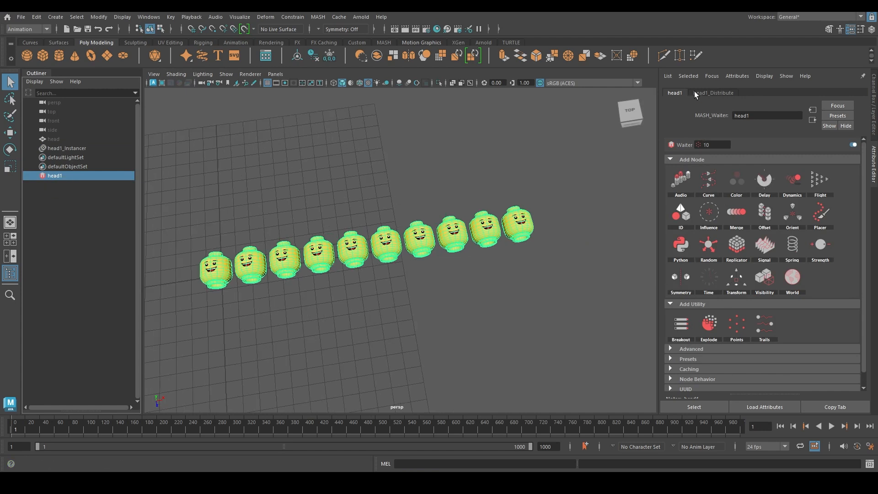
click(710, 93)
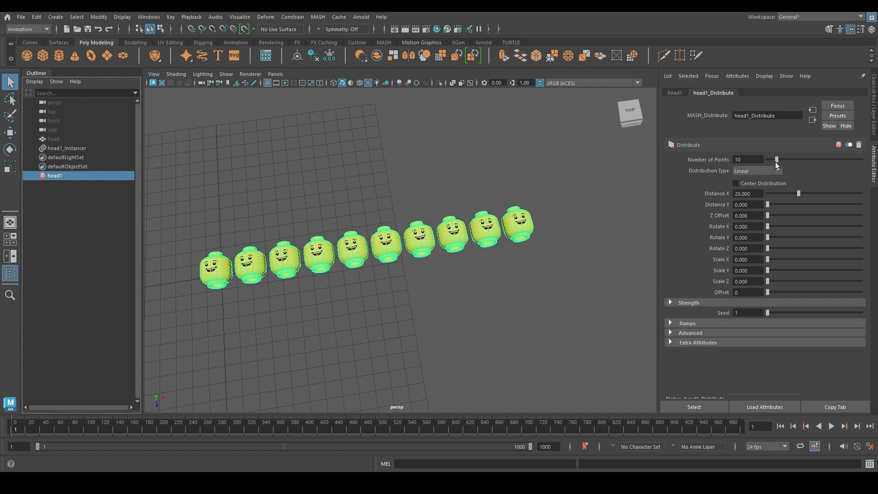
drag(775, 162, 777, 161)
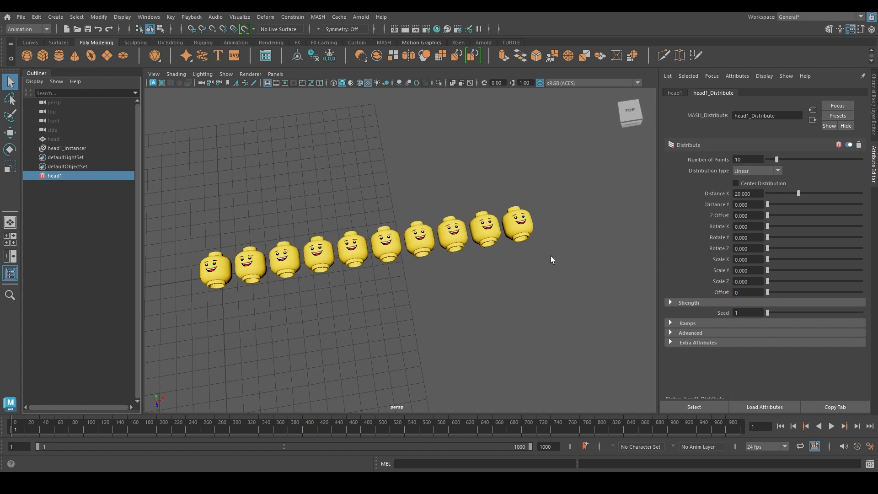
click(753, 171)
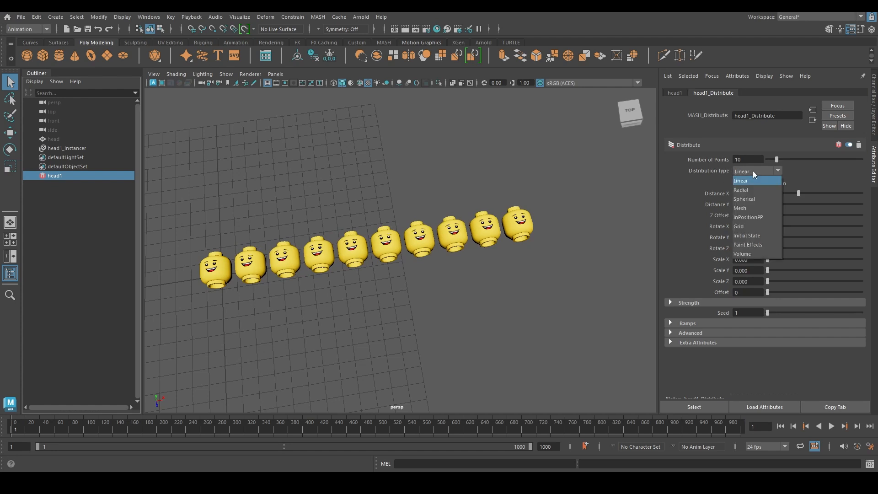
click(745, 226)
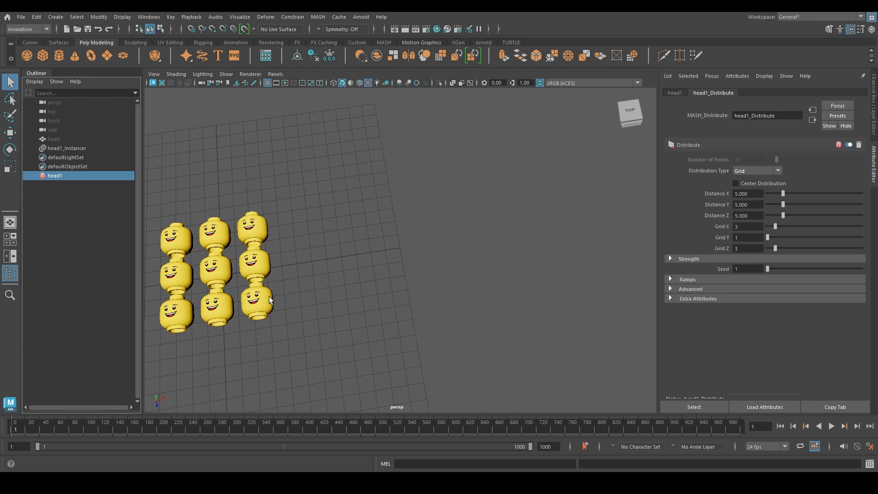
alt+drag(270, 300, 808, 227)
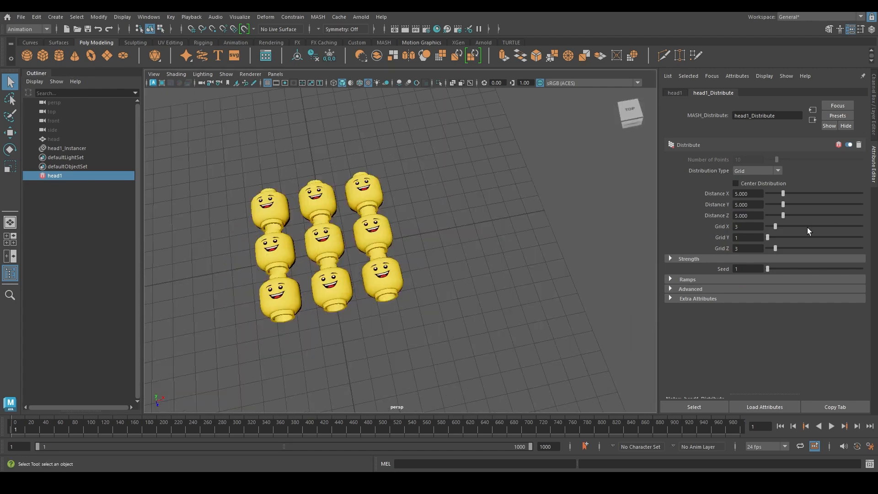
Step: Set the distribution's Grid X to 4 and Grid Y to 3
click(744, 225)
key(Tab)
click(745, 249)
mouse_move(779, 223)
mouse_down()
mouse_move(785, 224)
mouse_move(775, 233)
mouse_up()
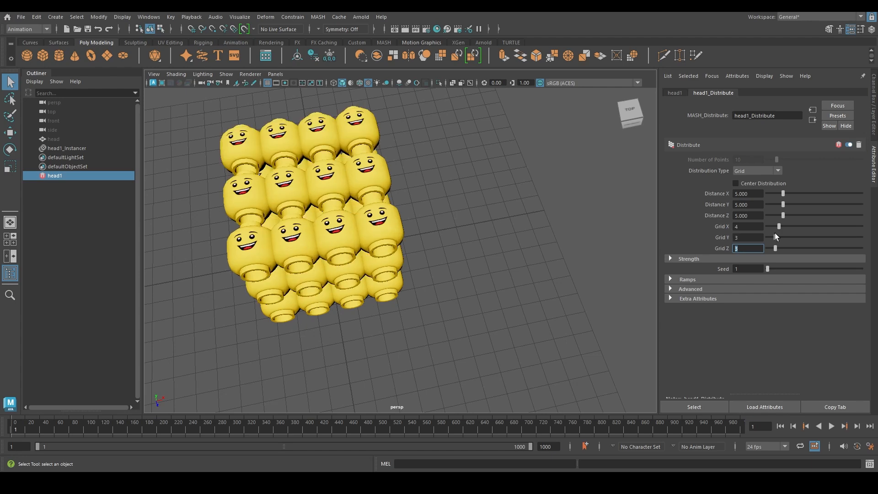
Step: Set Grid X to 6 and Grid Z to 4, with Distance X 9.706, Distance Y 5.735 and Distance Z 7.206
alt+drag(555, 253, 386, 211)
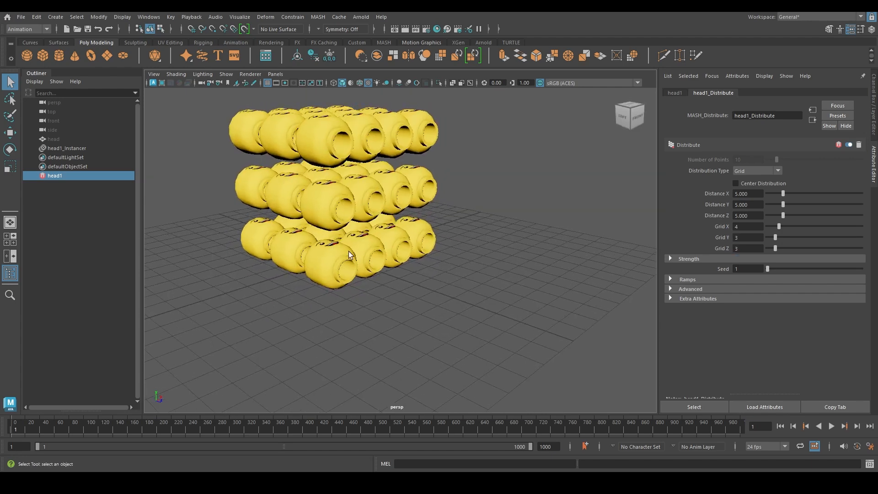
key(alt)
alt+drag(411, 257, 790, 214)
scroll(458, 224, down, 5)
alt+drag(432, 227, 455, 202)
alt+drag(595, 239, 552, 261)
drag(779, 226, 787, 227)
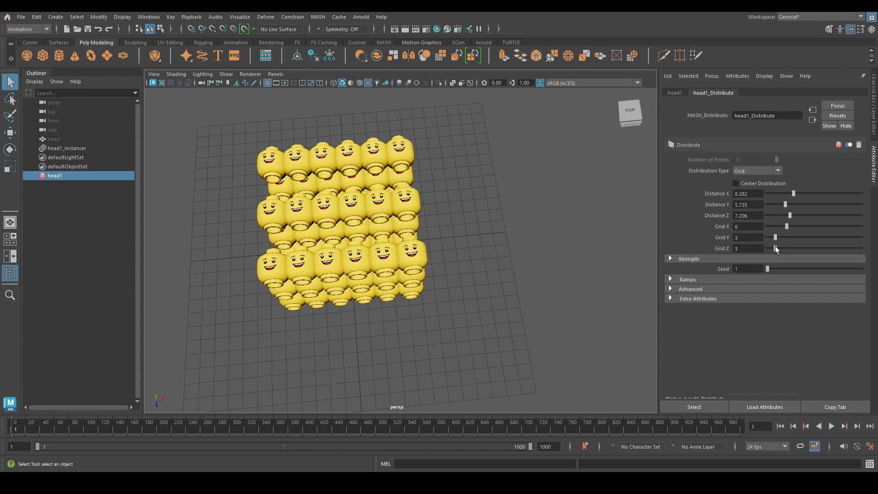
drag(775, 248, 780, 248)
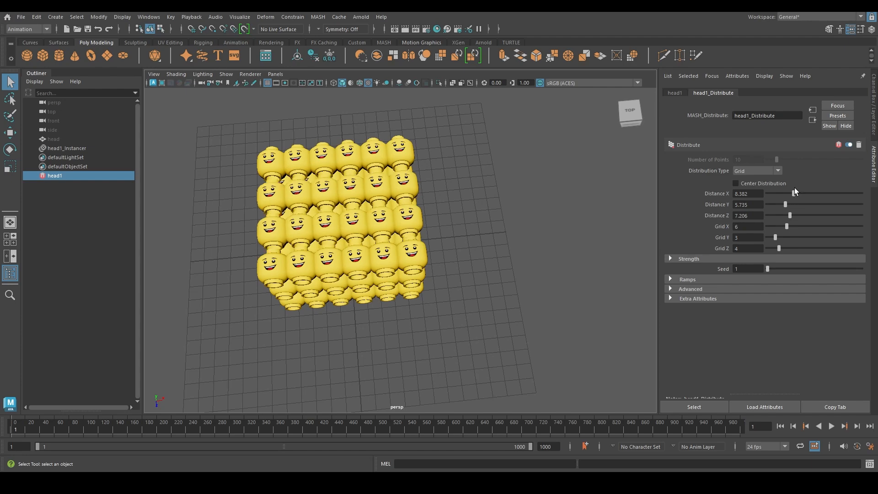
drag(793, 192, 797, 193)
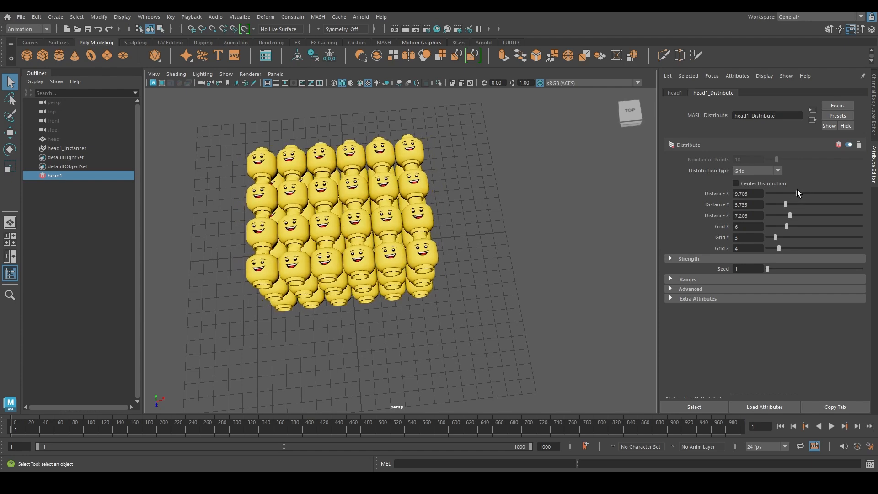
Step: Tighten the vertical spacing between the layers of heads by setting Distance Y to 3.235
alt+drag(367, 209, 432, 270)
scroll(446, 171, up, 2)
alt+middle_drag(432, 270, 469, 224)
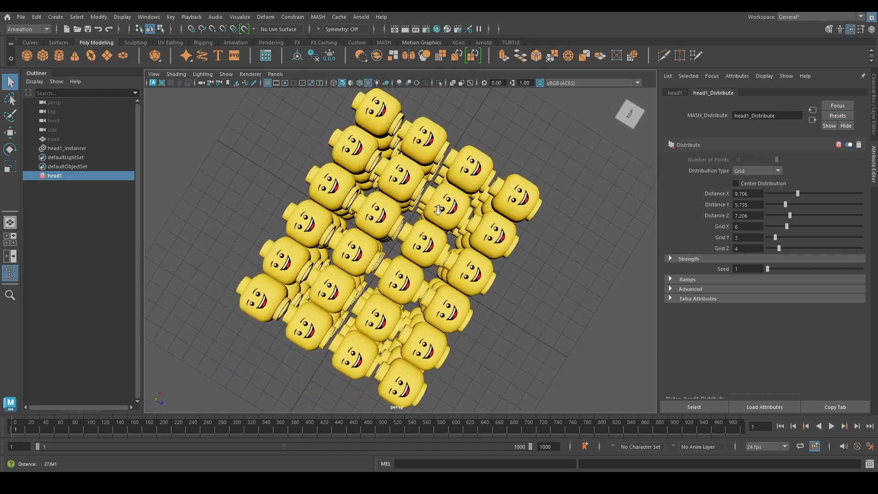
scroll(462, 256, up, 2)
alt+drag(455, 296, 603, 204)
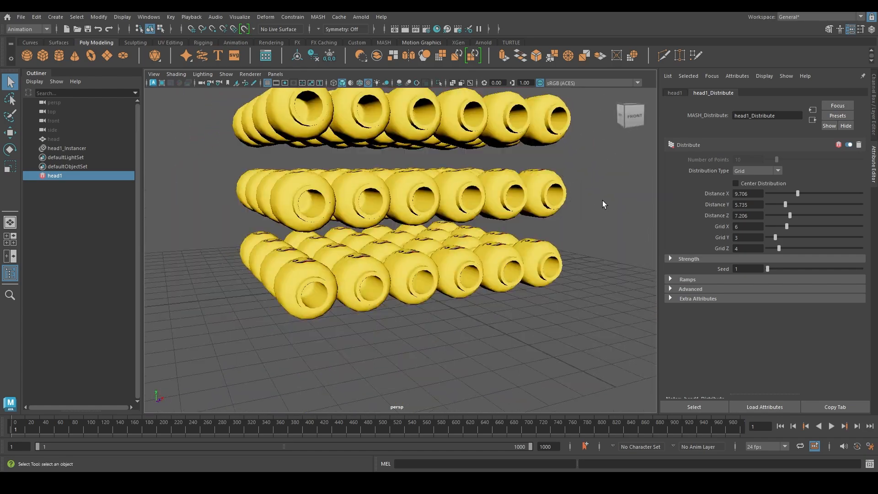
drag(782, 202, 780, 206)
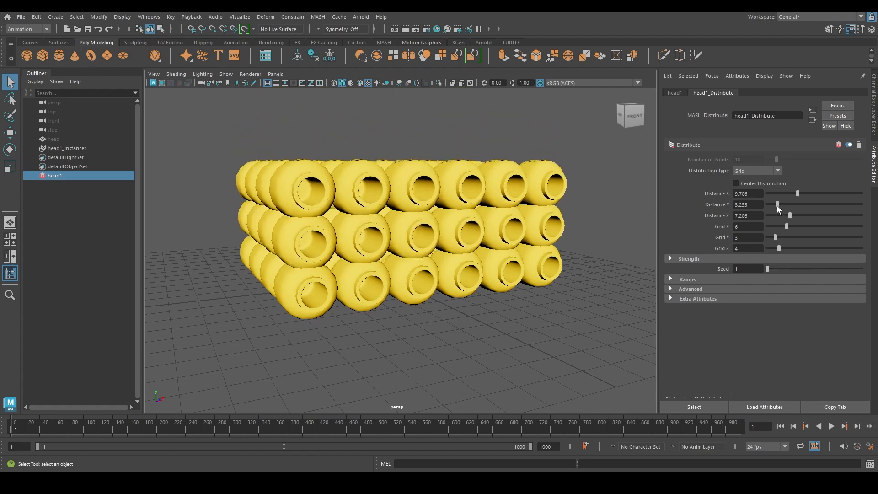
alt+drag(403, 229, 432, 193)
alt+drag(424, 308, 397, 299)
alt+drag(467, 225, 441, 274)
Step: Add a Random node to the head1 MASH network
click(676, 93)
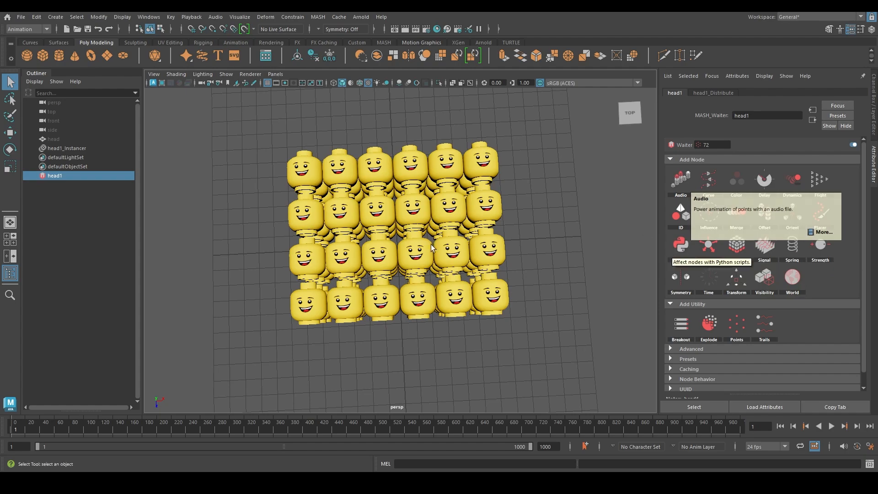
alt+drag(394, 283, 433, 280)
alt+drag(482, 202, 500, 260)
alt+drag(433, 249, 346, 303)
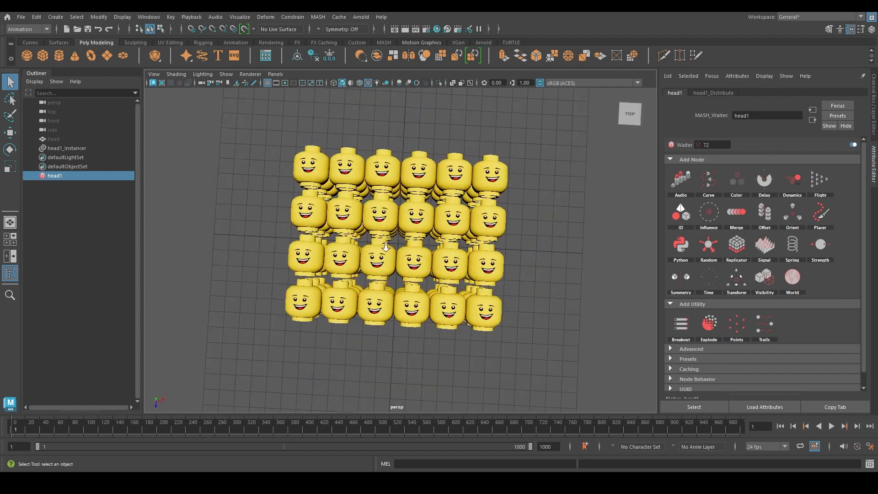
scroll(385, 245, up, 3)
alt+drag(394, 262, 410, 267)
scroll(410, 263, down, 3)
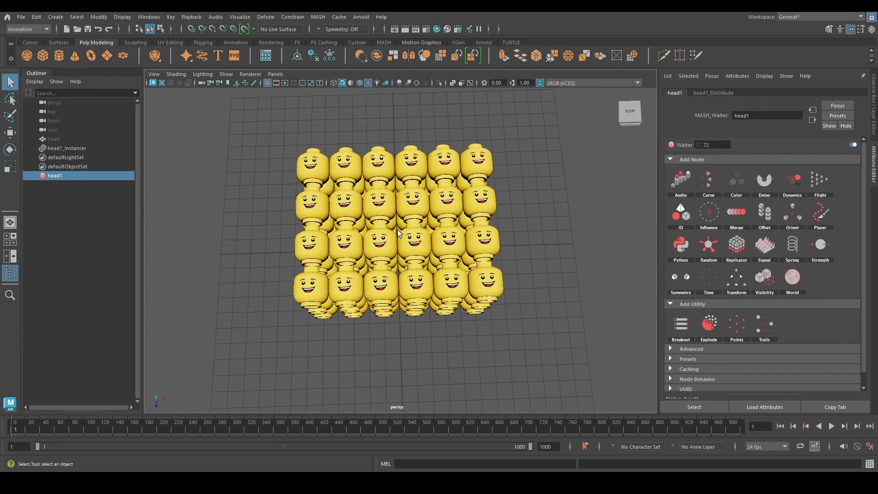
alt+drag(355, 195, 377, 204)
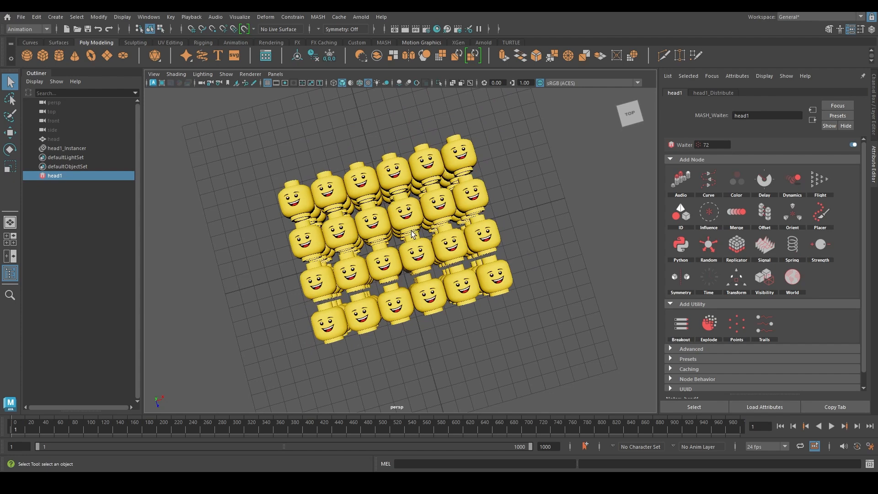
alt+drag(413, 233, 413, 326)
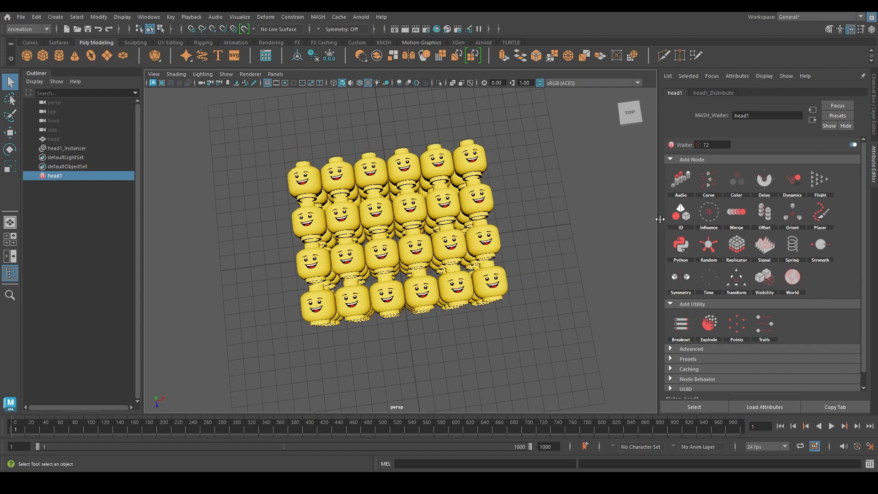
click(705, 246)
alt+drag(397, 251, 380, 269)
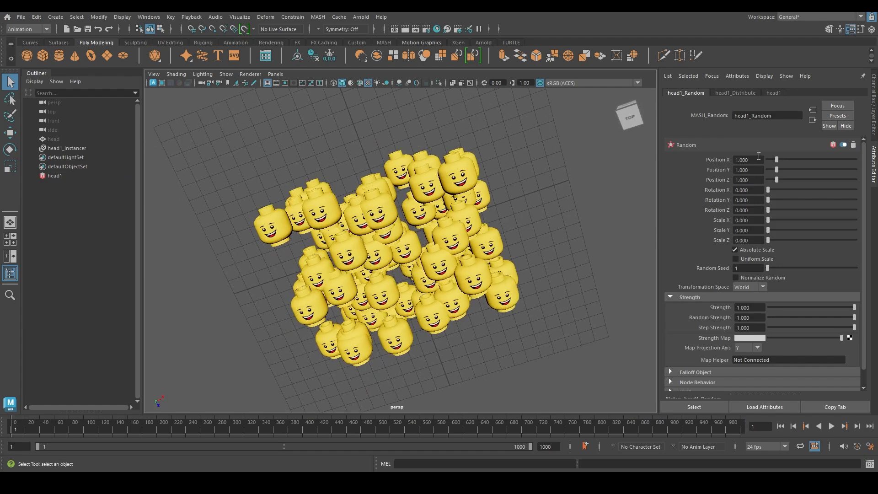
Step: Zero out the Random node's Position X, Y and Z
click(748, 160)
click(751, 170)
click(751, 179)
alt+drag(523, 297, 422, 220)
drag(776, 160, 750, 183)
mouse_move(446, 269)
mouse_down()
mouse_move(543, 216)
mouse_move(500, 245)
mouse_move(451, 260)
mouse_move(428, 226)
mouse_move(452, 267)
mouse_up()
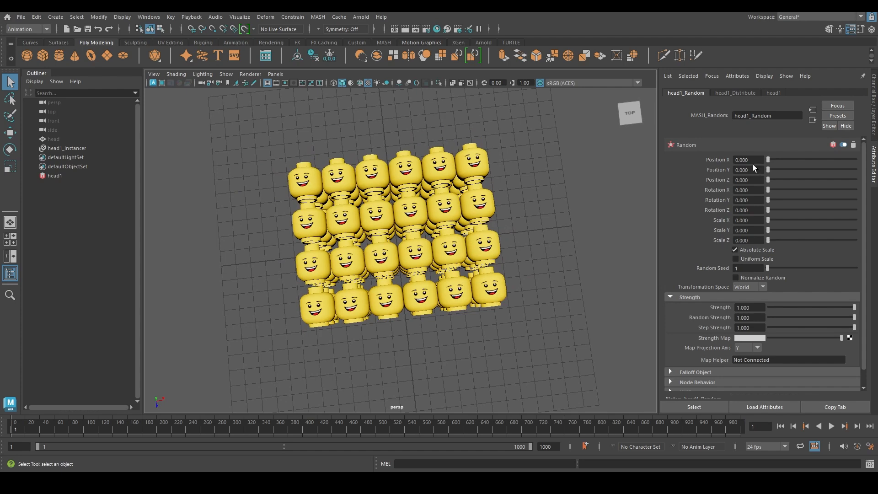
Step: Set the Random node's Position X to 0.200, Position Y to 0.180 and Position Z to 0.350
drag(768, 159, 766, 161)
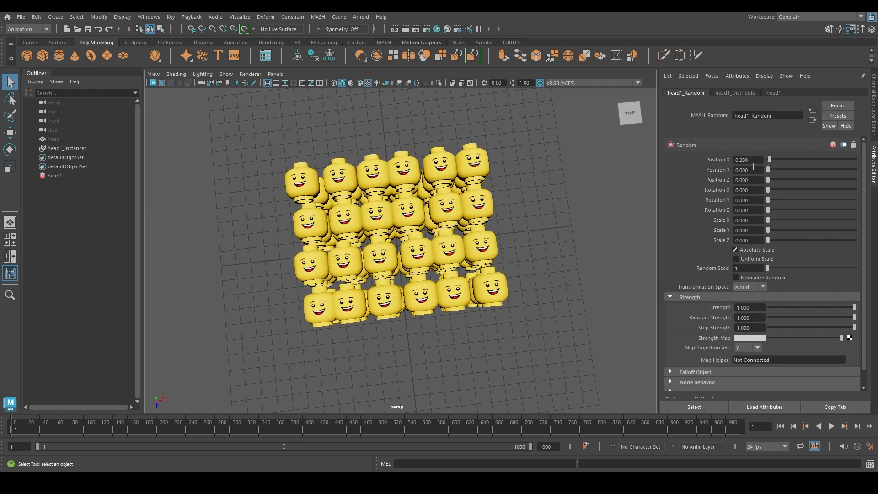
alt+drag(465, 247, 506, 188)
alt+right_drag(506, 188, 512, 236)
ctrl+drag(750, 170, 754, 180)
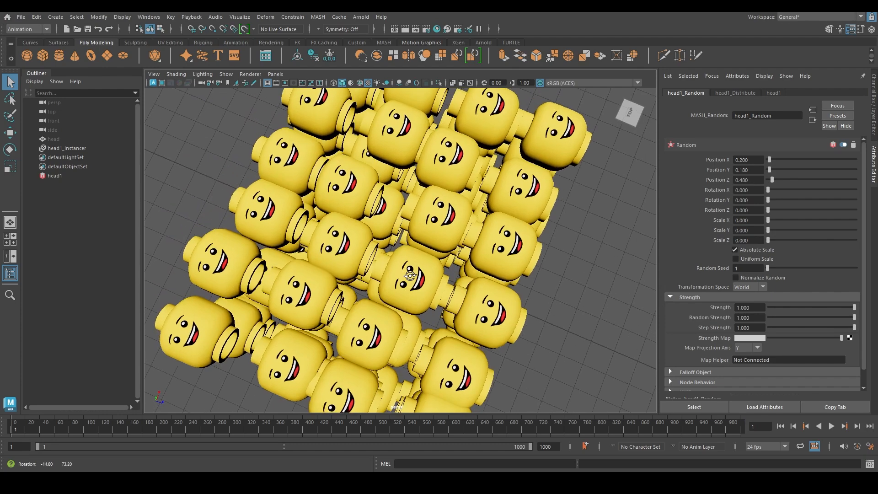
alt+drag(375, 256, 409, 290)
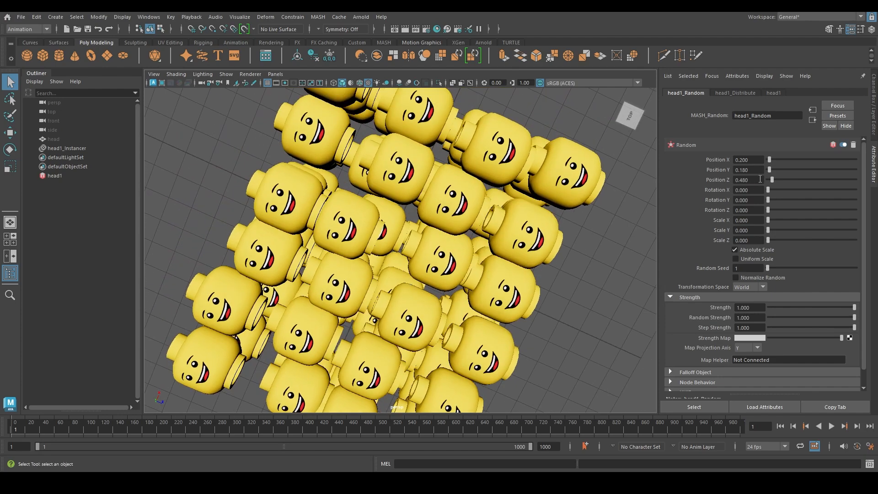
ctrl+drag(760, 178, 754, 177)
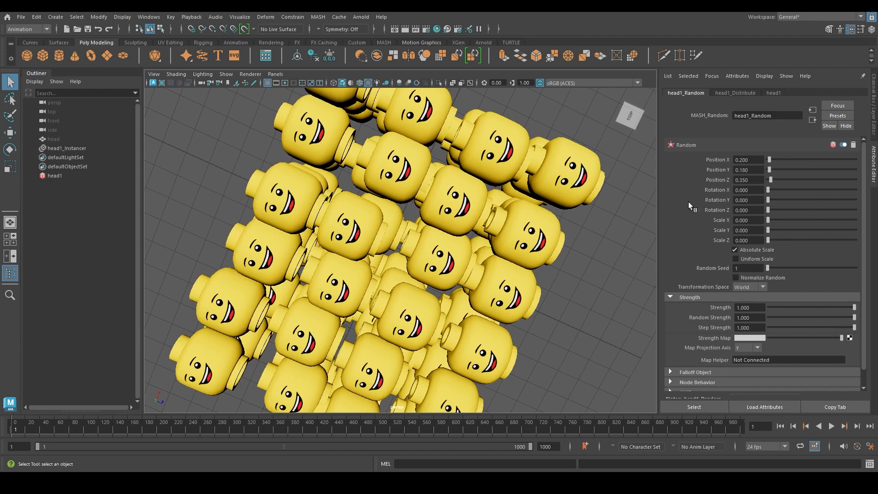
Step: Set the Random node's Rotation Y to 360 so the heads turn in random directions
scroll(411, 236, down, 10)
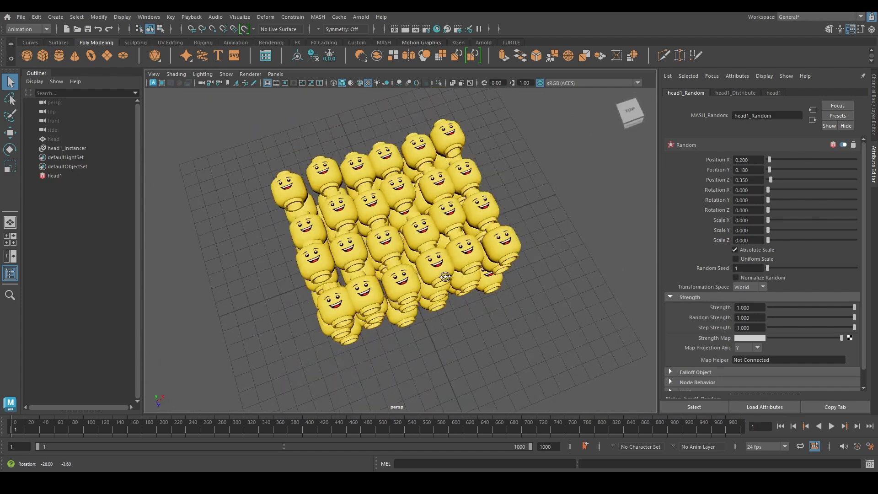
scroll(411, 235, up, 5)
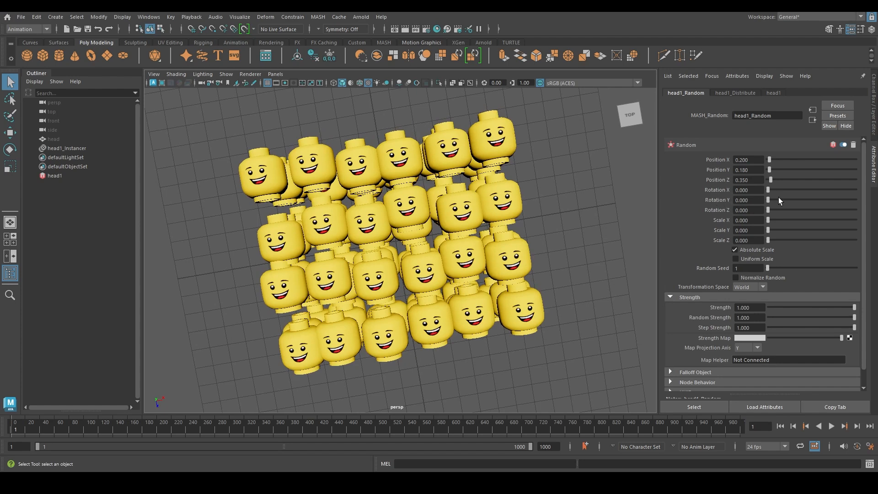
drag(769, 202, 865, 207)
click(749, 200)
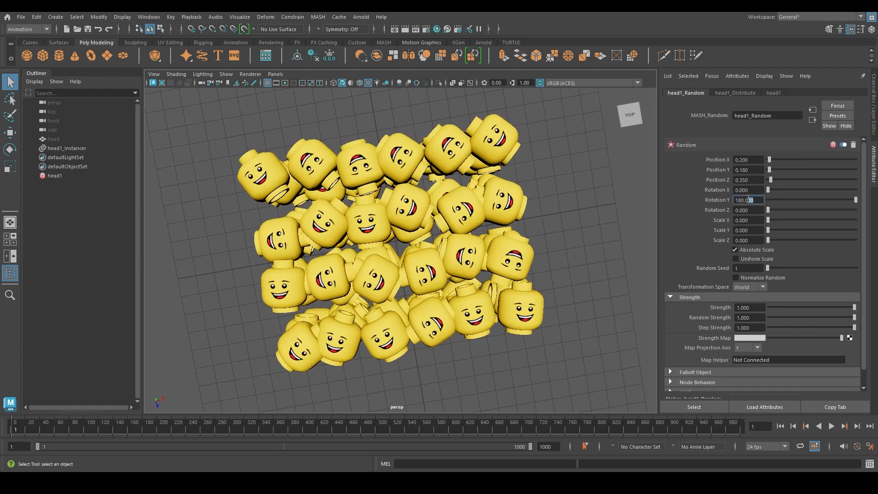
text(360)
key(Return)
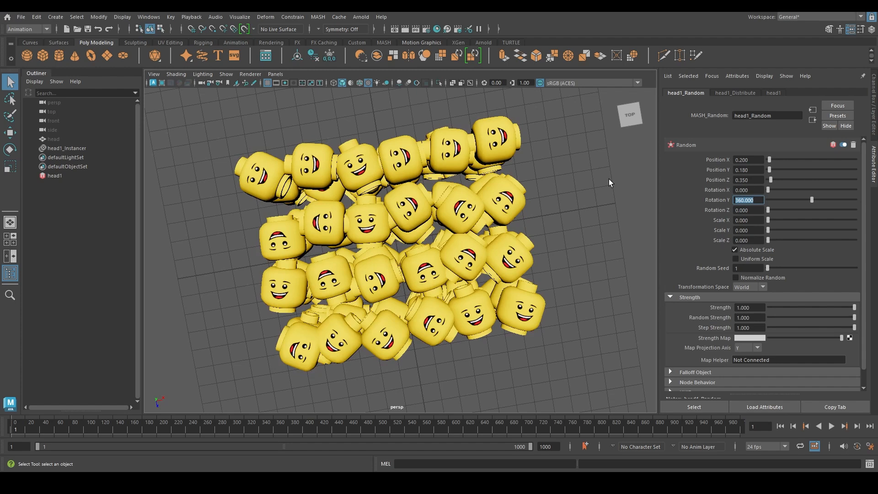
Step: Add random tilt to the heads by setting Rotation X to 13.263
alt+drag(608, 179, 448, 286)
scroll(448, 286, up, 3)
alt+drag(420, 234, 414, 266)
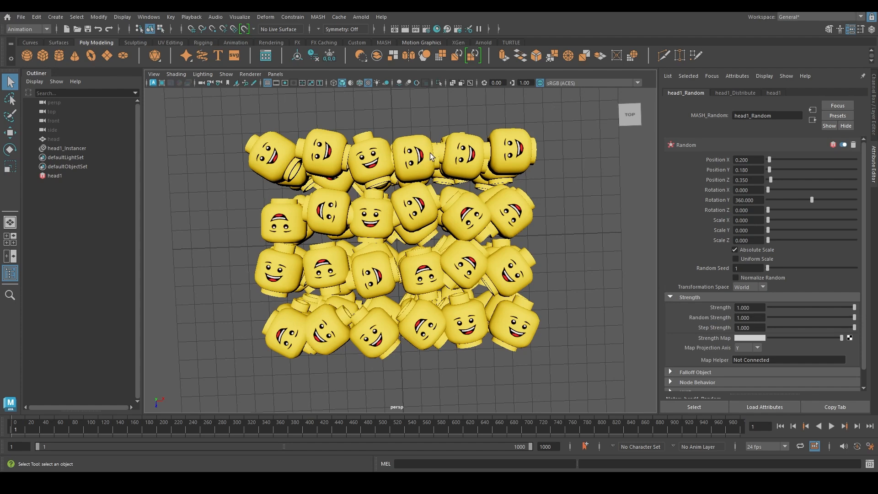
scroll(428, 168, up, 3)
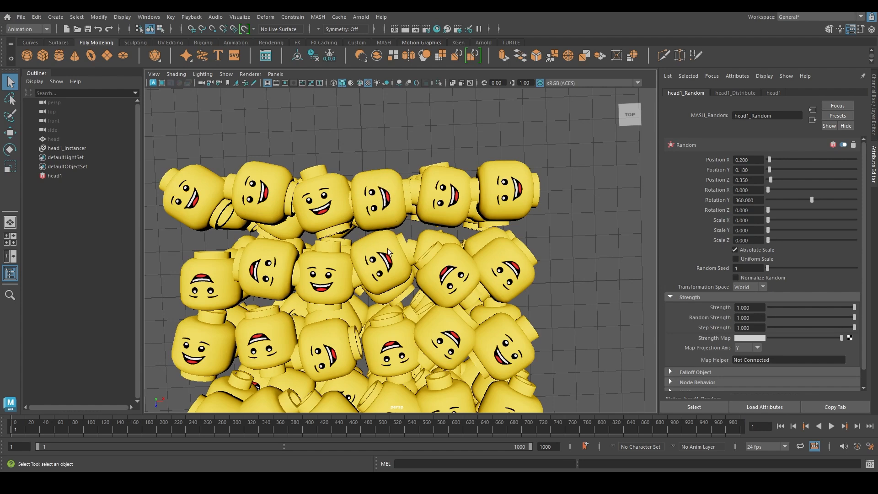
alt+middle_drag(375, 238, 406, 185)
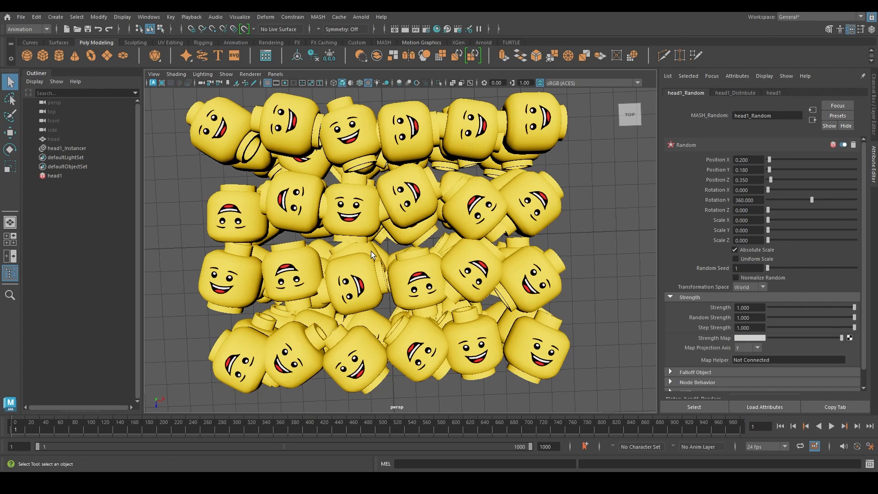
alt+drag(371, 251, 451, 200)
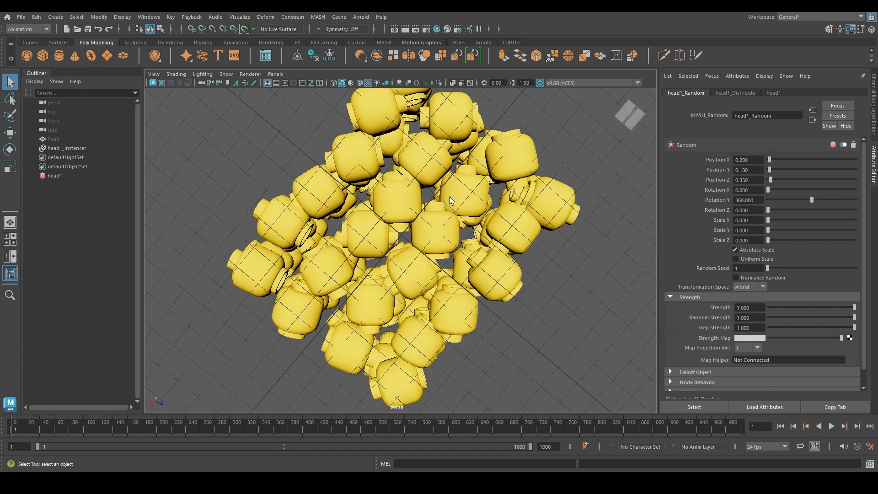
alt+drag(476, 190, 340, 318)
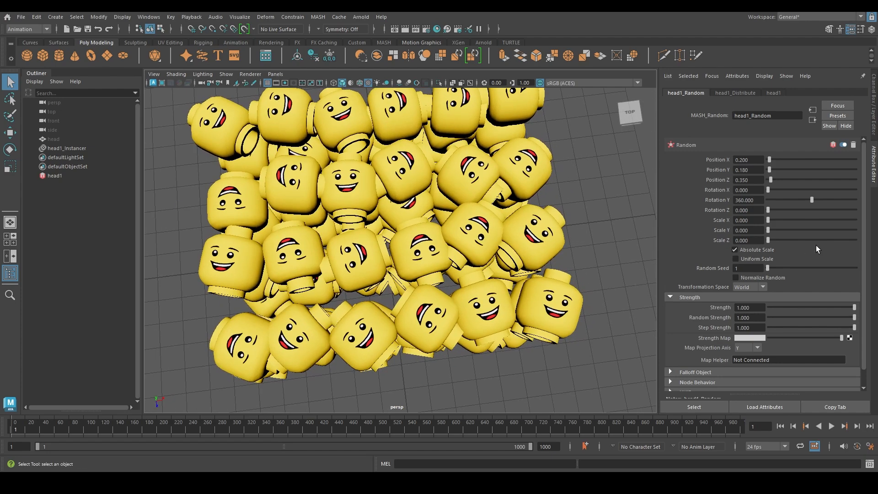
mouse_move(769, 189)
mouse_down()
mouse_move(788, 187)
mouse_move(774, 192)
mouse_up()
click(761, 200)
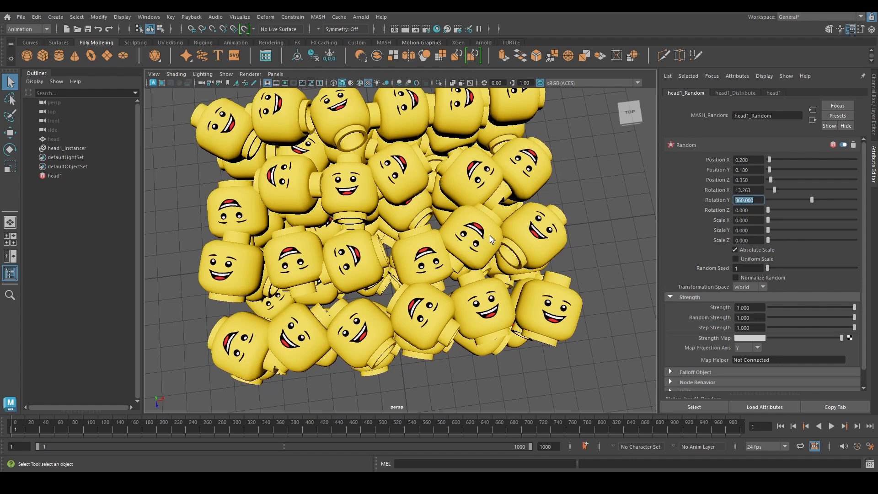
Step: Set the Random node's Rotation Z to 33.158 and Rotation X to 26.526
scroll(490, 235, down, 3)
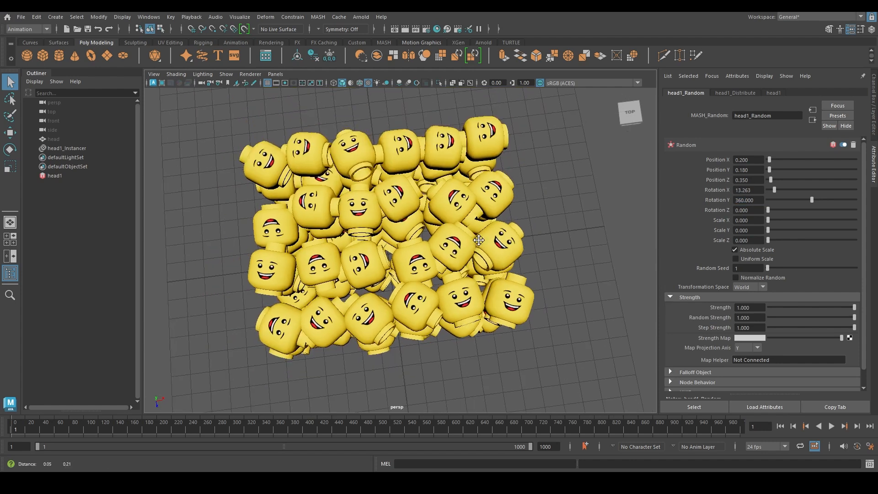
alt+drag(479, 239, 473, 284)
alt+drag(378, 217, 393, 260)
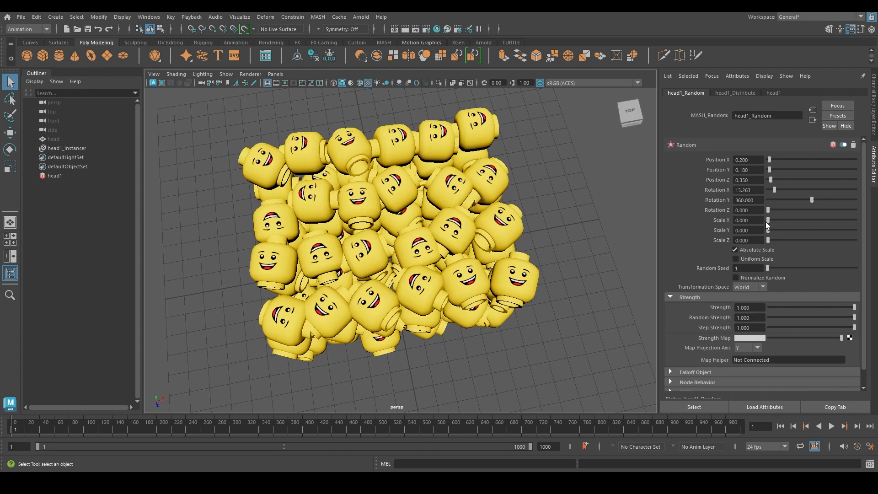
drag(768, 210, 781, 194)
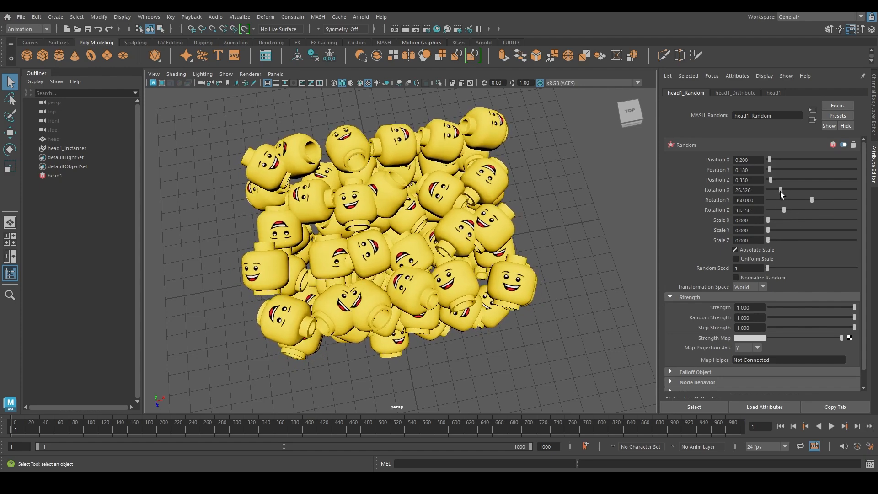
Step: Reduce the random tilt by setting Rotation X to 12.316 and Rotation Z to 15.158
alt+drag(478, 246, 427, 258)
alt+right_drag(427, 258, 464, 257)
mouse_move(464, 256)
alt+mouse_down()
mouse_move(481, 247)
mouse_move(472, 251)
alt+mouse_up()
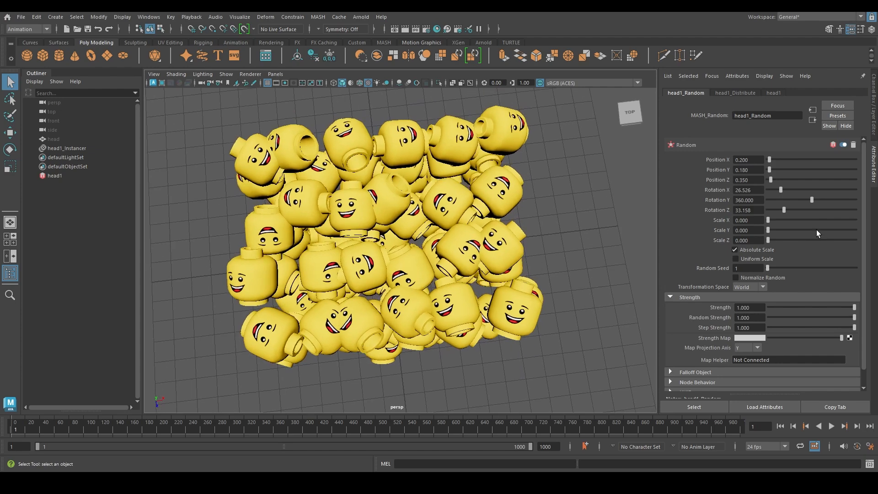
drag(784, 210, 776, 192)
alt+drag(412, 232, 500, 292)
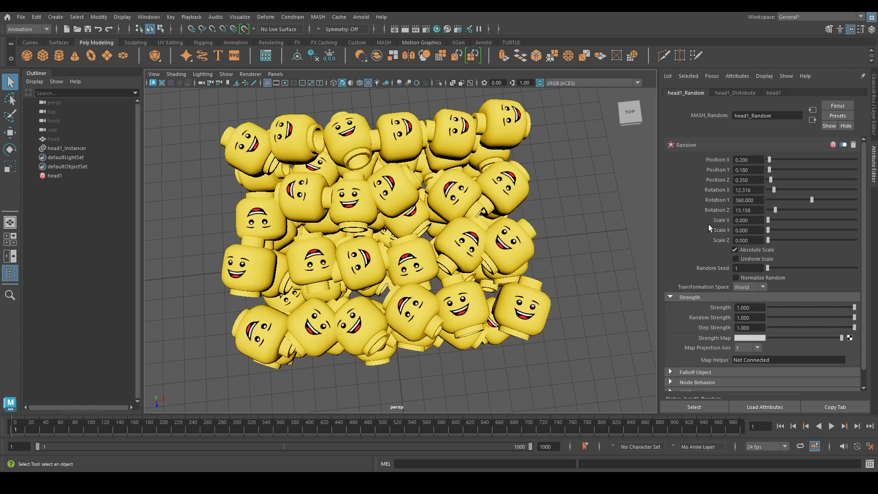
Step: Add a Dynamics node to the head1 MASH network
click(777, 93)
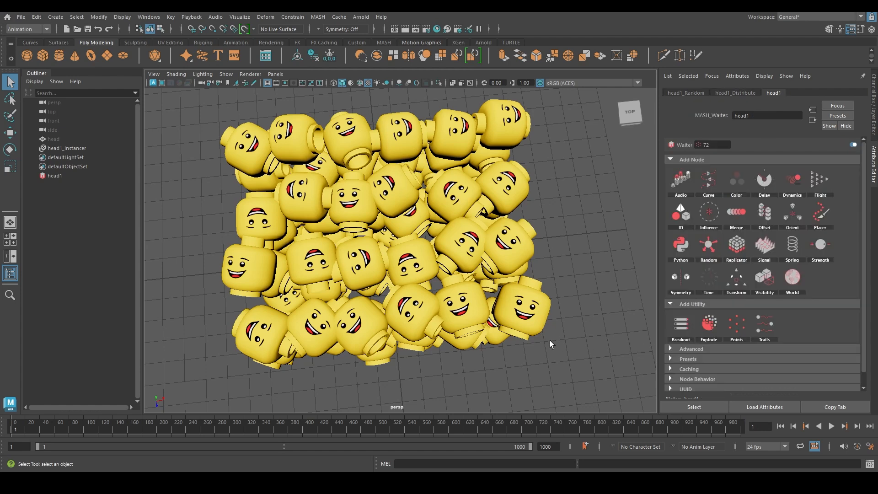
alt+drag(432, 252, 481, 217)
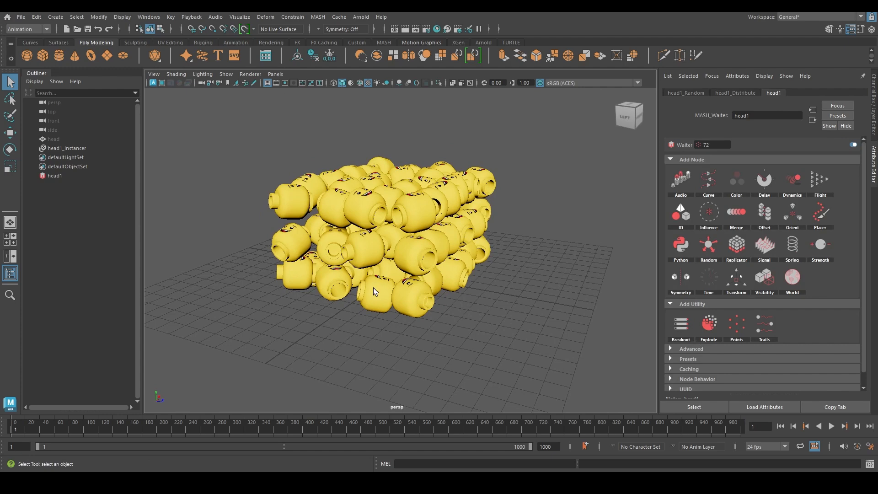
alt+drag(460, 272, 410, 304)
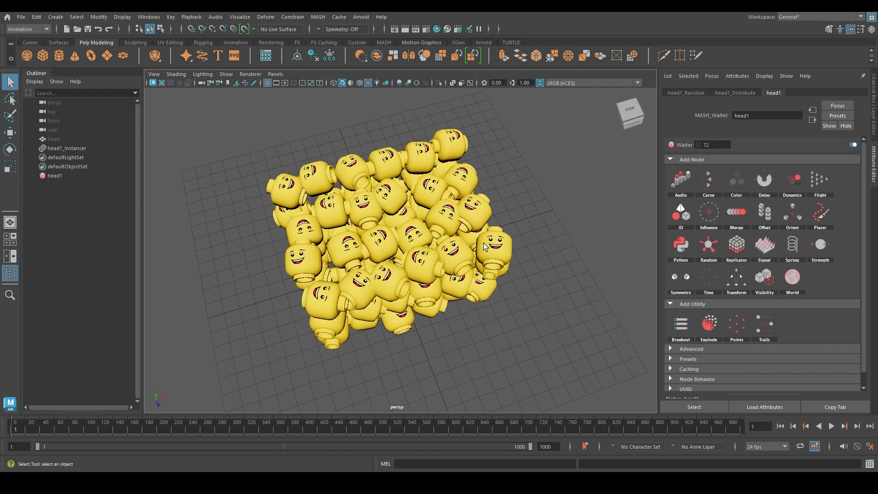
alt+drag(492, 252, 477, 278)
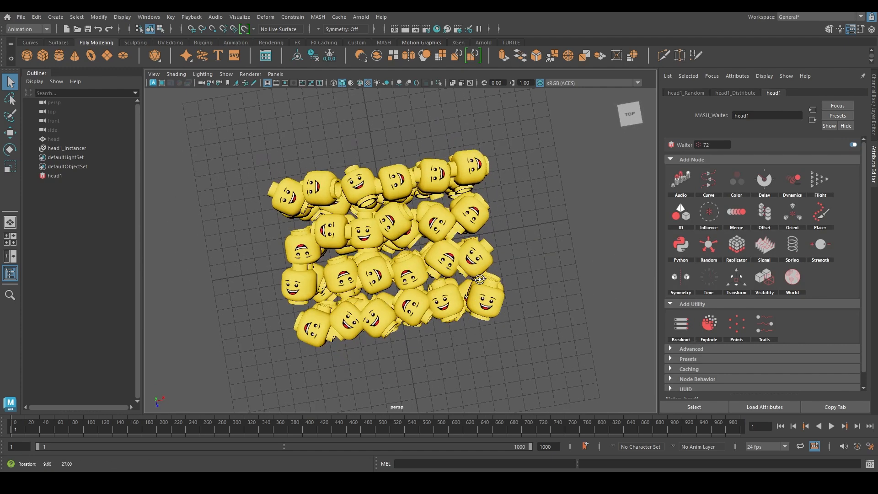
click(792, 181)
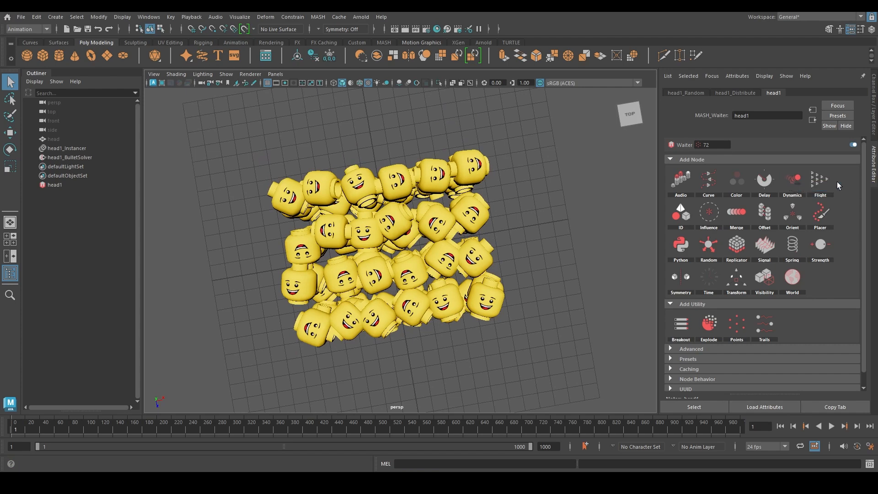
Step: Select the head1_BulletSolver ground plane and play the dynamics simulation to about frame 97
alt+drag(362, 202, 485, 274)
alt+right_drag(486, 274, 414, 274)
alt+drag(478, 306, 477, 355)
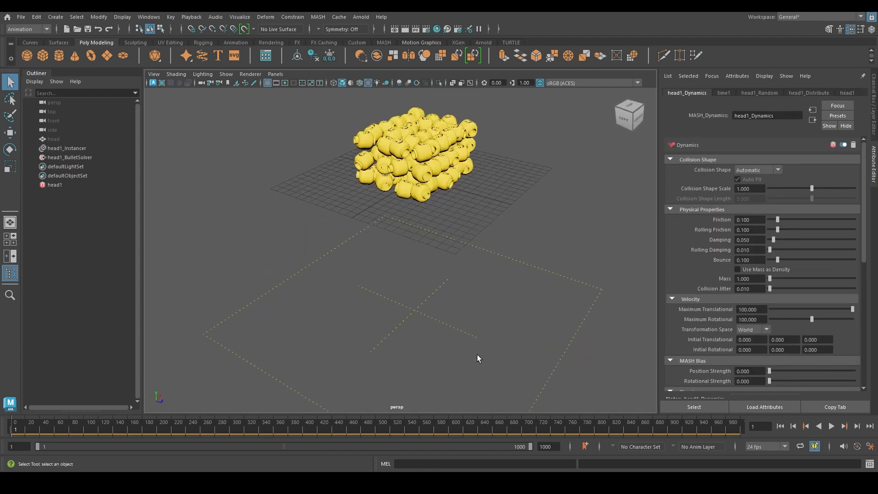
drag(543, 330, 600, 373)
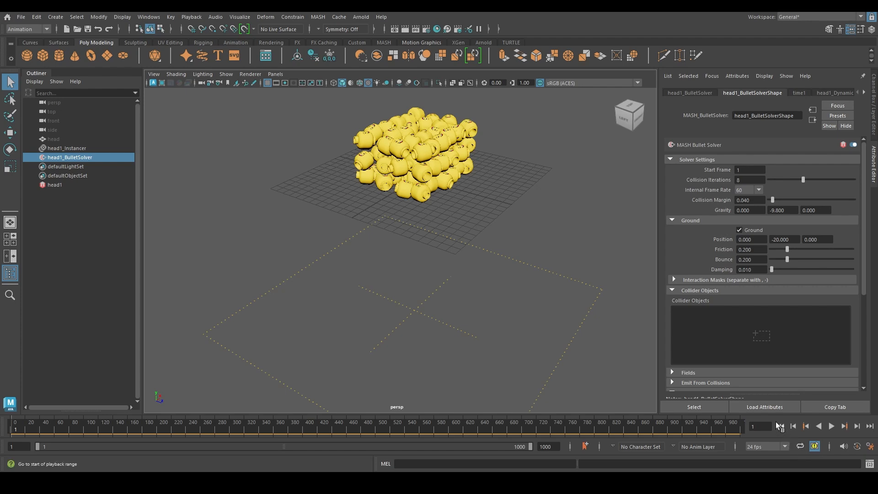
click(832, 426)
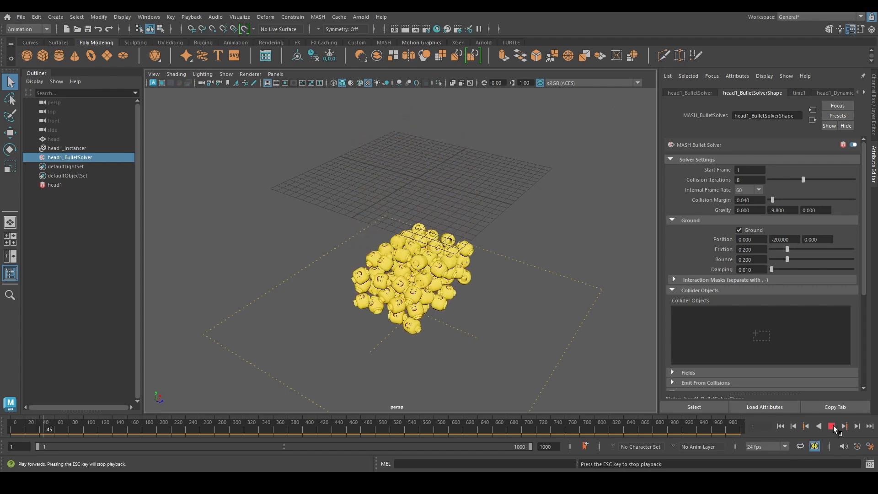
click(833, 426)
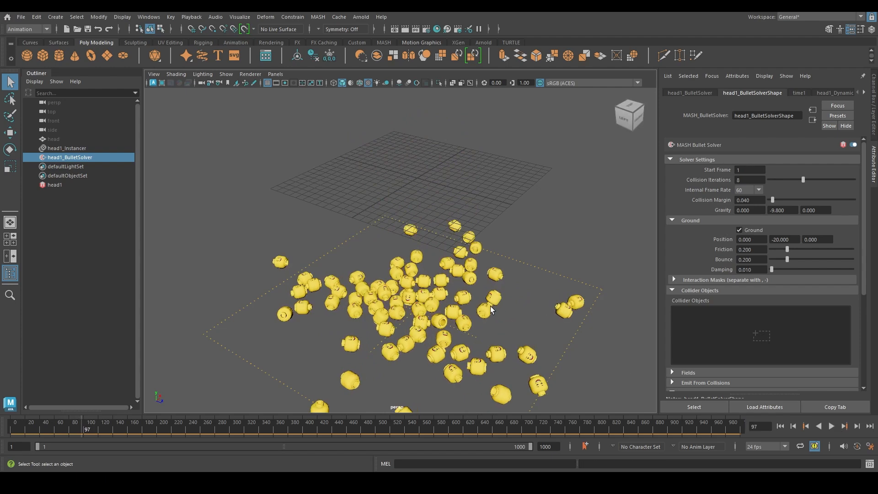
Step: Set the bullet solver ground's Y position to 0 and return to the start of the playback range
alt+drag(379, 369, 482, 268)
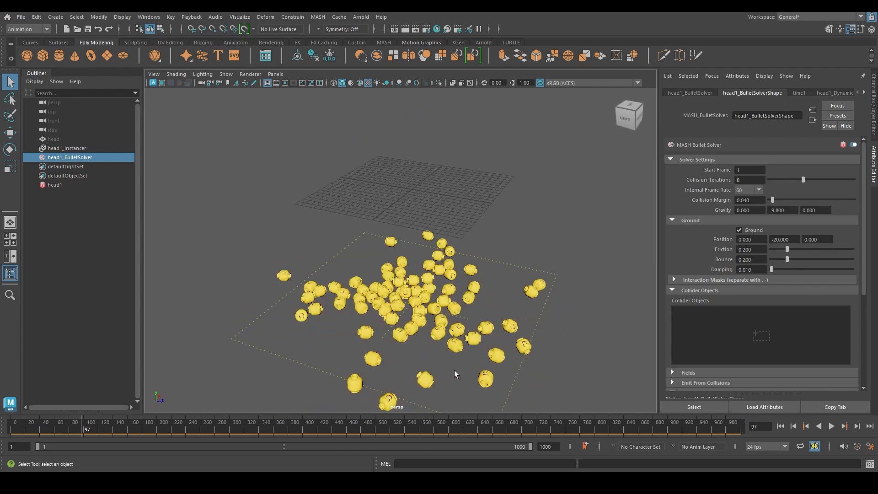
alt+drag(434, 362, 439, 316)
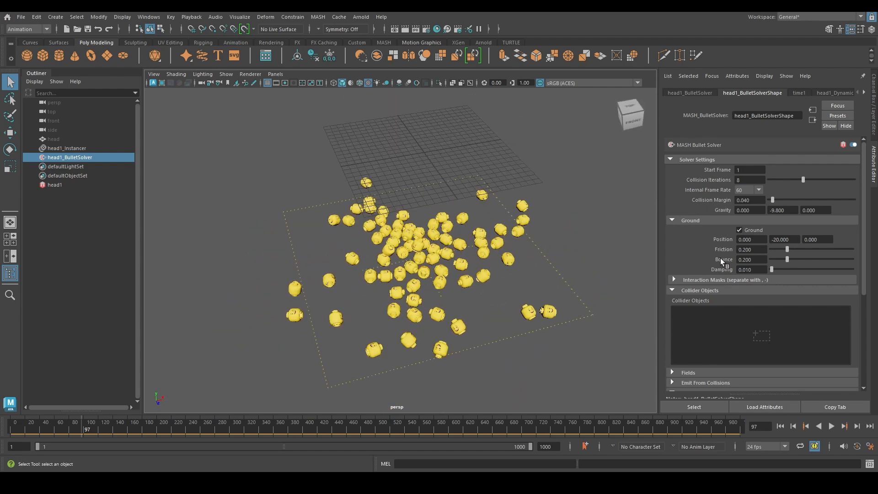
click(801, 241)
alt+drag(459, 298, 435, 239)
click(784, 240)
text(0)
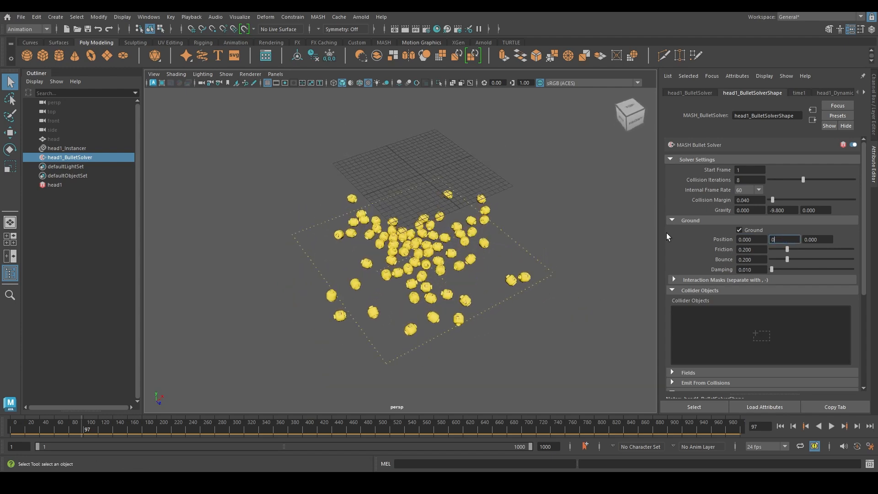
key(Return)
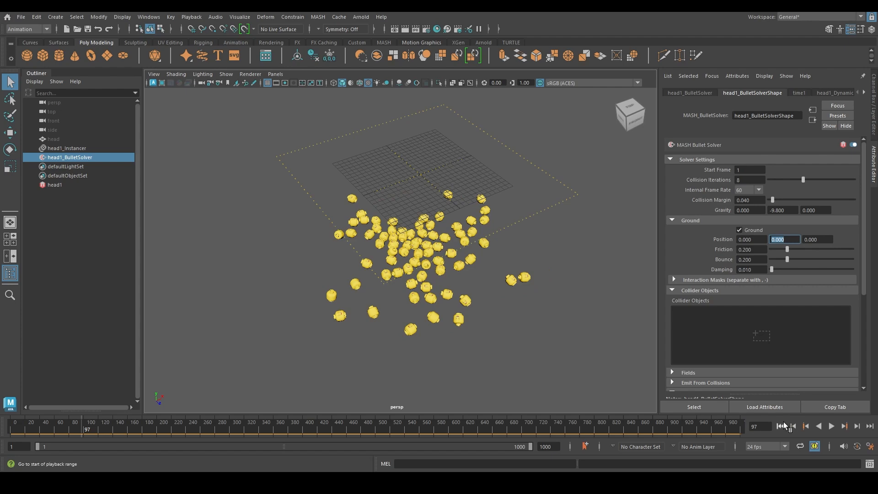
click(781, 424)
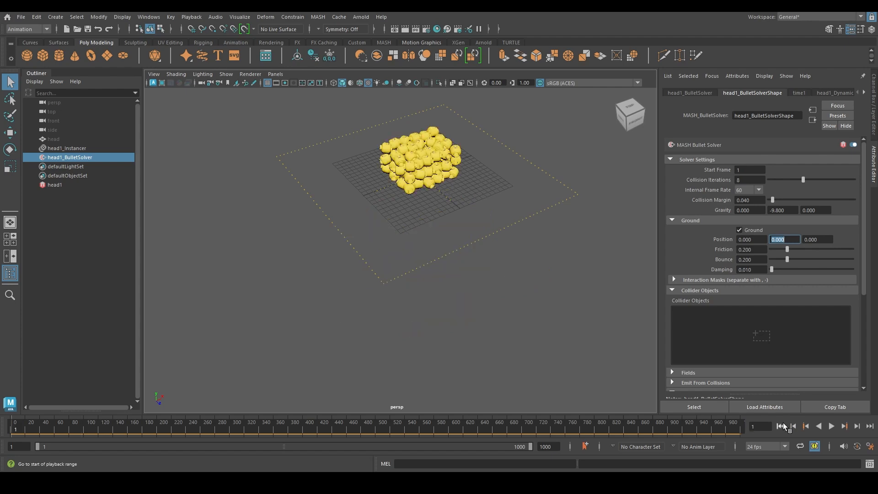
Step: Play the simulation from frame 1 to about frame 39 to check the heads landing on the raised ground
alt+drag(491, 267, 462, 275)
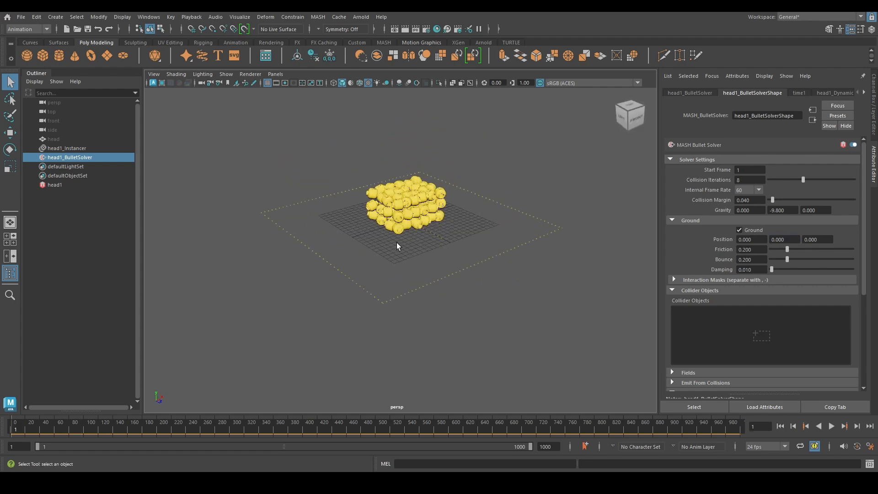
alt+right_drag(397, 243, 514, 260)
alt+drag(514, 260, 478, 283)
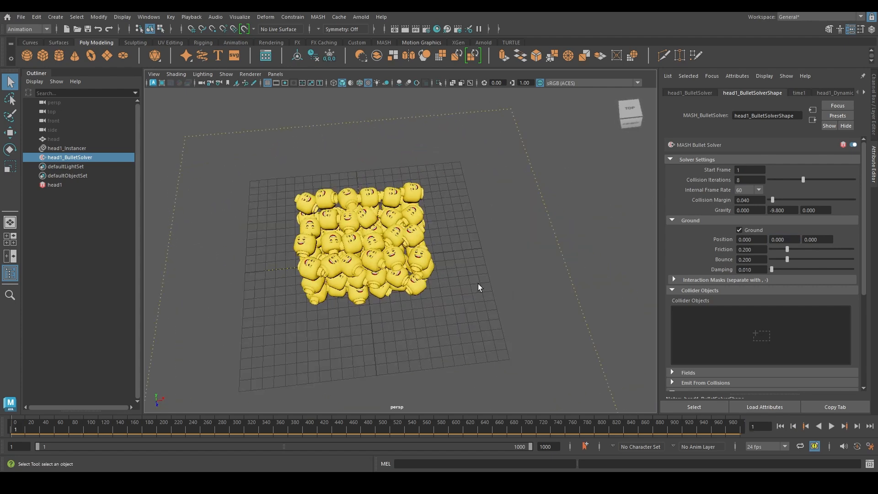
click(832, 426)
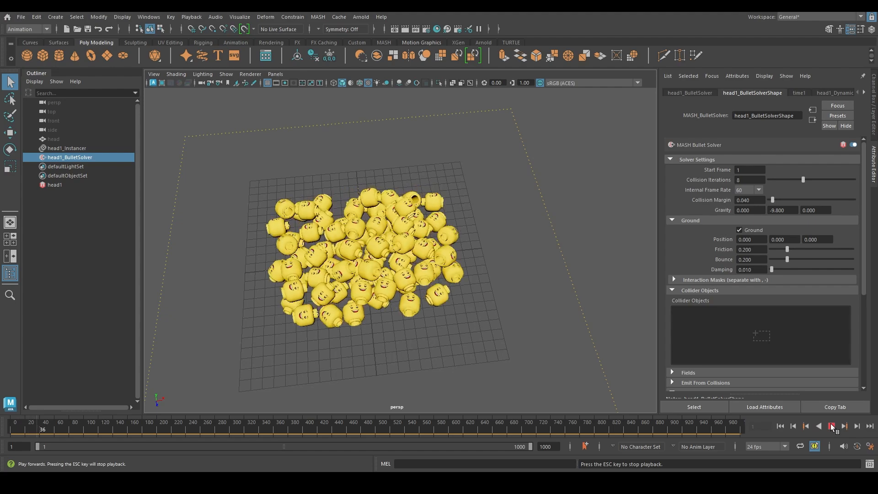
click(832, 426)
Step: Examine from above and close up how the fallen heads are piled and oriented on the ground
alt+drag(635, 342, 631, 328)
alt+middle_drag(482, 272, 528, 171)
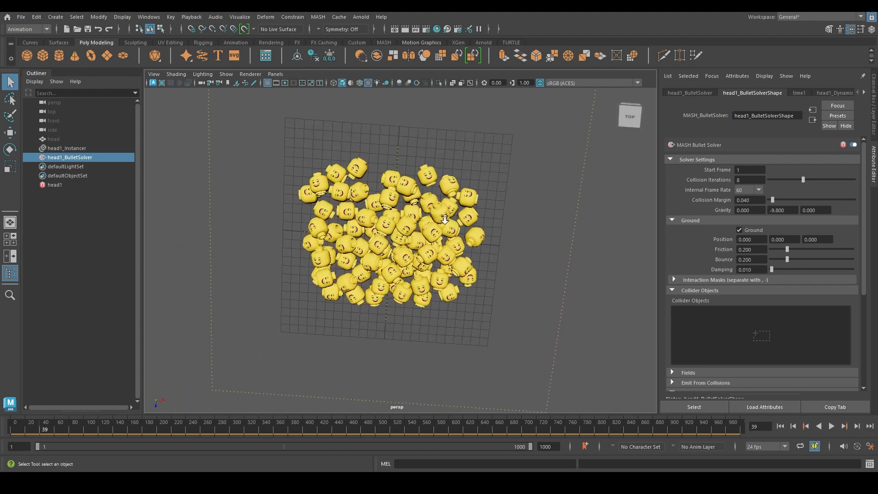
alt+right_drag(449, 228, 516, 266)
alt+drag(516, 266, 484, 280)
alt+middle_drag(483, 279, 477, 269)
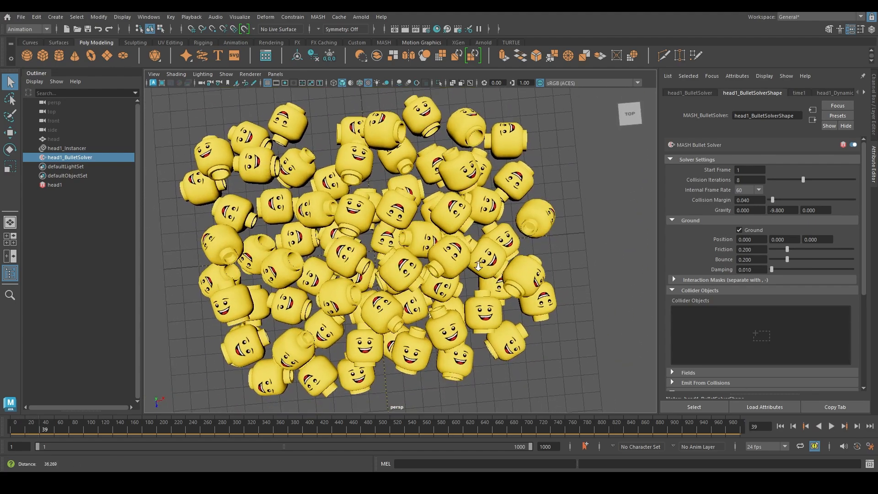
alt+right_drag(439, 269, 487, 254)
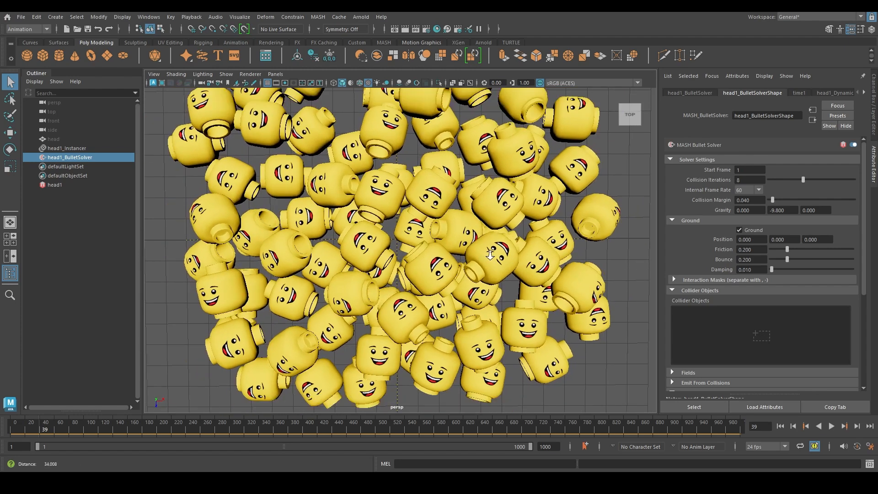
alt+drag(487, 255, 498, 256)
alt+right_drag(497, 256, 521, 263)
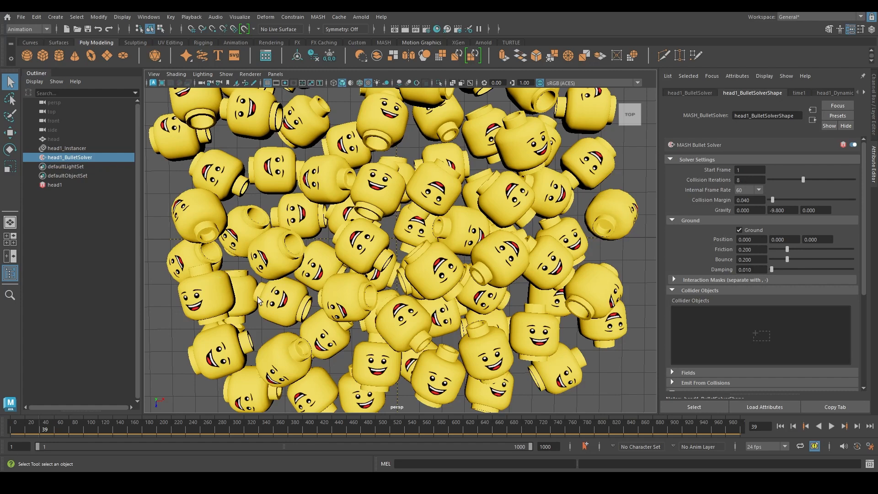
scroll(505, 320, down, 3)
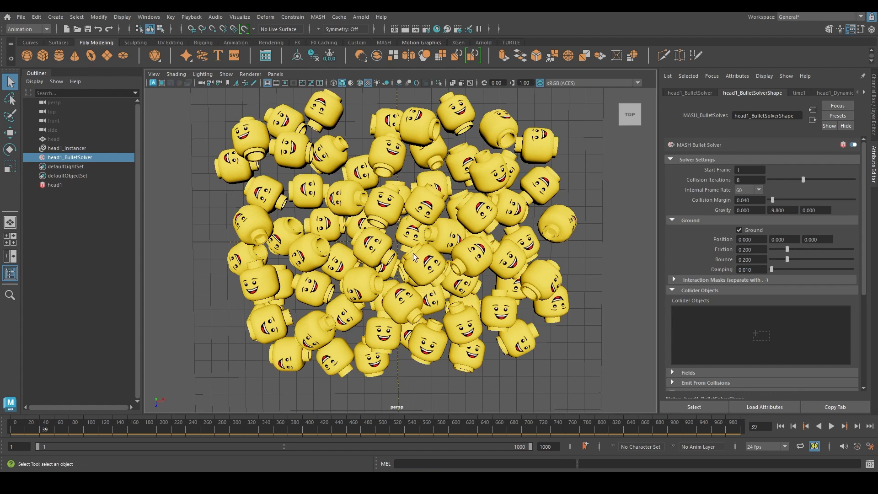
scroll(414, 257, up, 5)
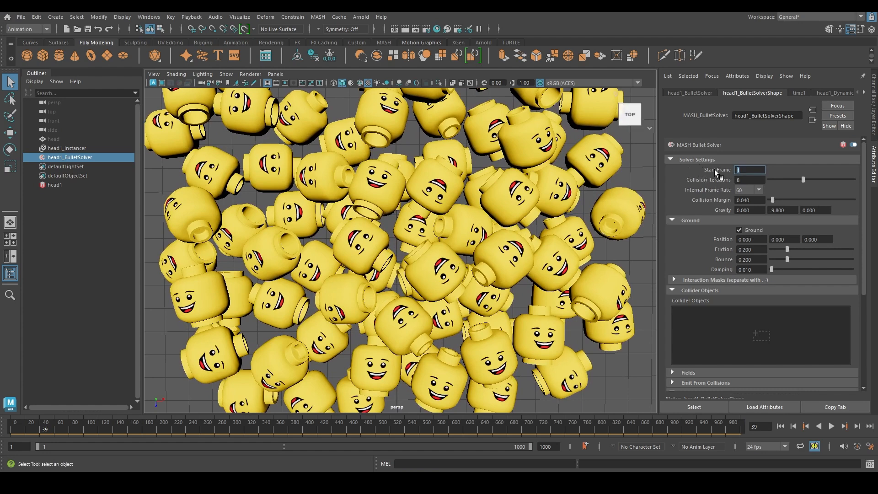
Step: Set the bullet solver's Start Frame to 10 and rewind the simulation
text(10)
key(Return)
click(780, 426)
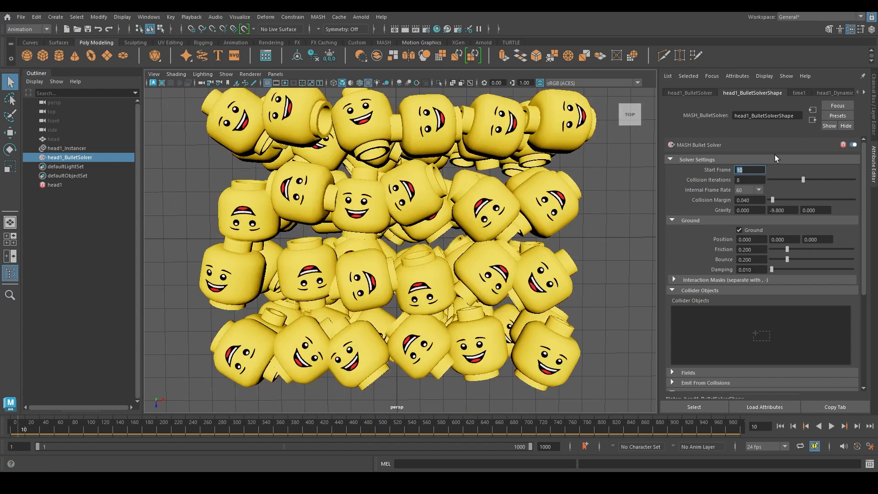
Step: Set the solver's Start Frame to 50 and play the simulation to frame 100
text(50)
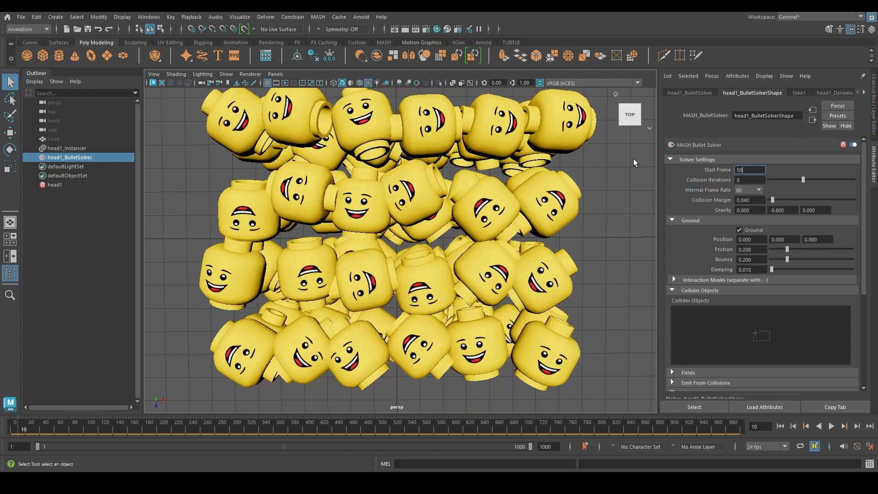
key(Return)
click(832, 426)
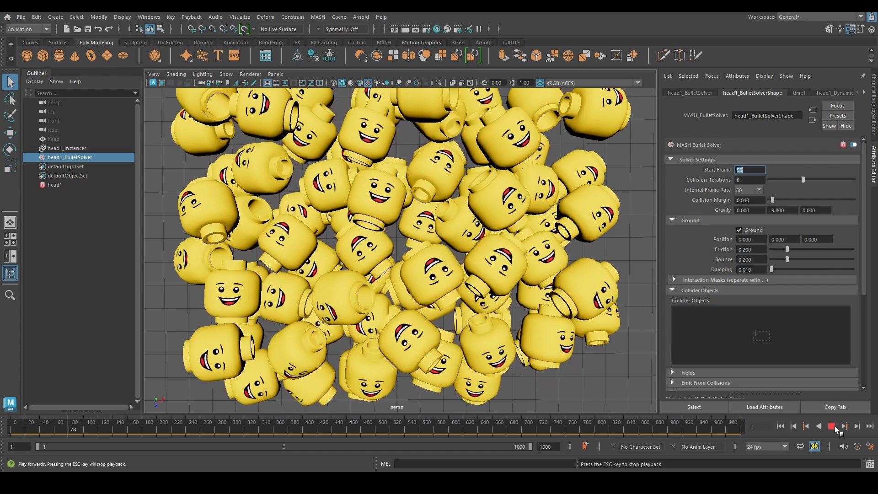
click(834, 426)
scroll(428, 219, down, 2)
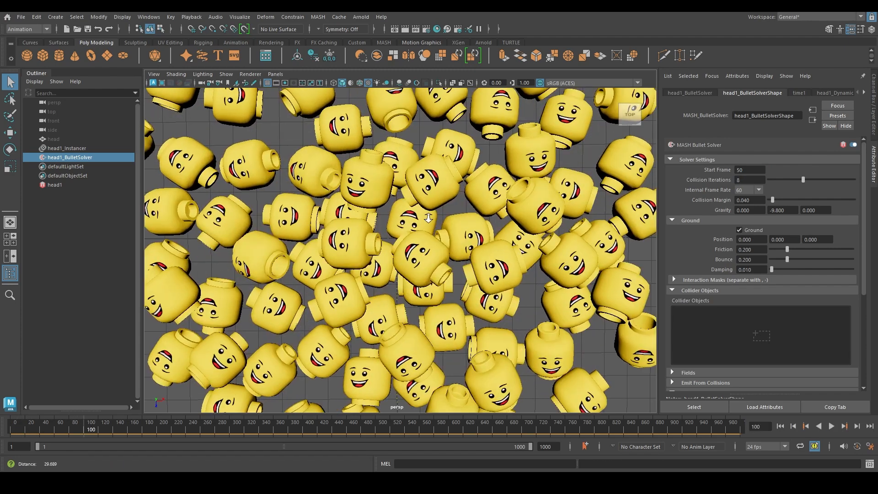
scroll(428, 219, down, 5)
alt+drag(428, 219, 504, 201)
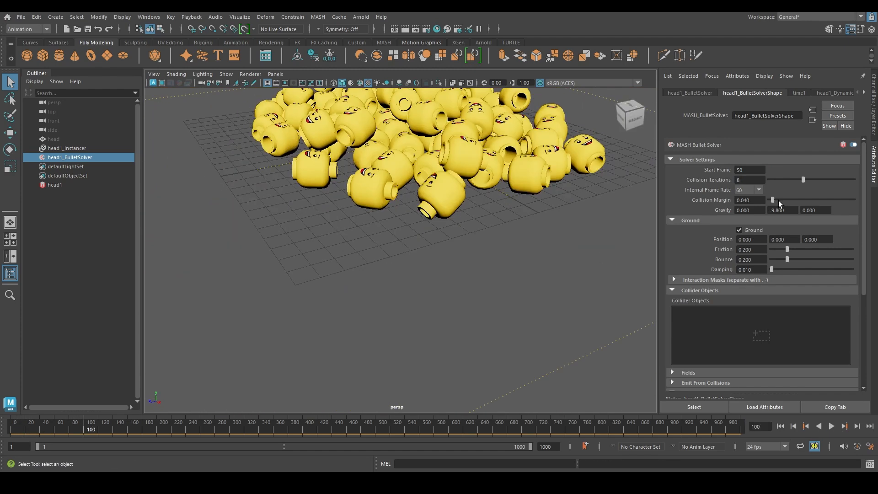
Step: Set the bullet solver's Start Frame to 1
text(1)
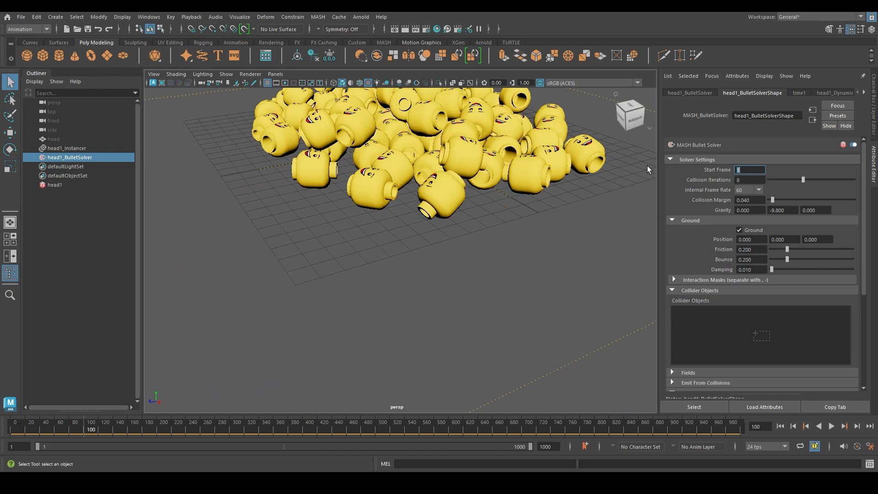
click(747, 182)
alt+middle_drag(356, 177, 336, 270)
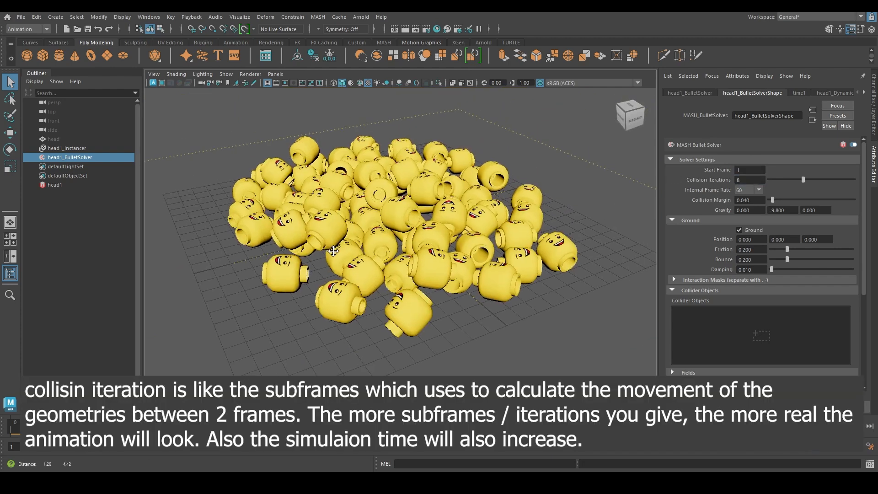
alt+drag(329, 217, 390, 227)
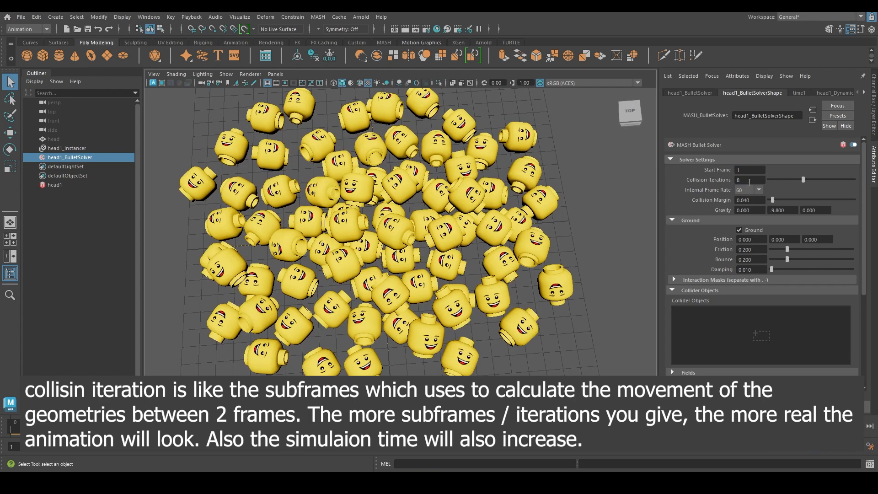
Step: Check the Collision Iterations setting and replay the simulation from the start to about frame 39
drag(745, 180, 704, 180)
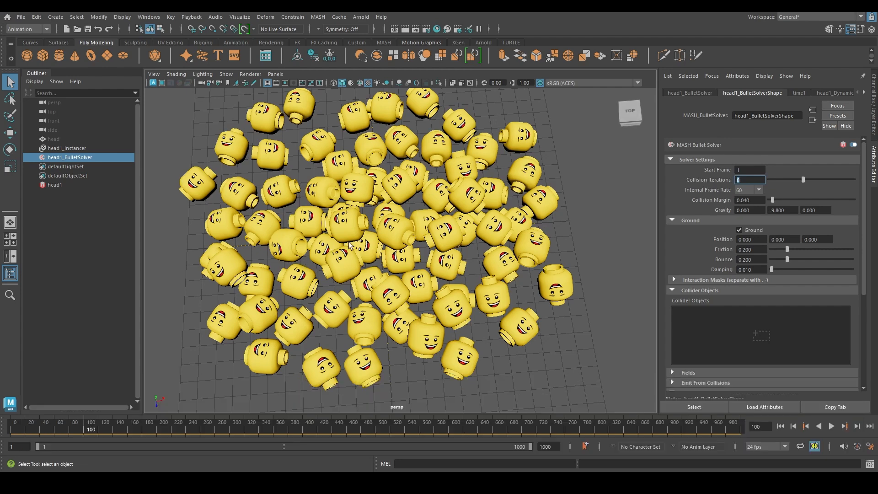
scroll(367, 251, up, 3)
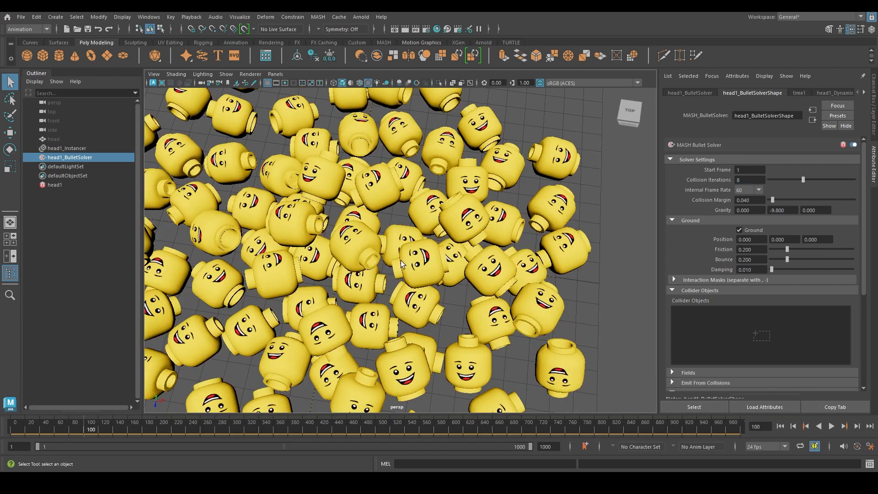
click(780, 426)
click(831, 427)
click(832, 427)
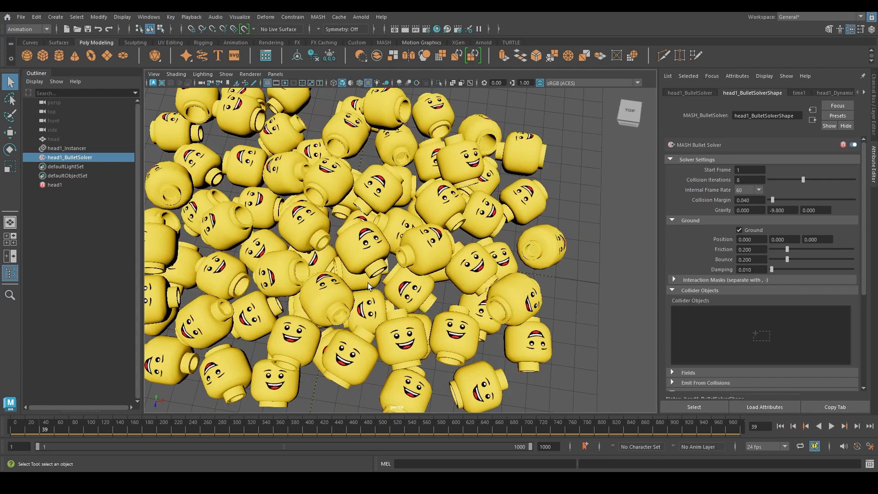
Step: Set the solver's Y gravity to -1 and play the simulation from the start to about frame 122
click(748, 179)
drag(756, 200, 728, 200)
drag(794, 211, 687, 202)
text(-1)
key(Return)
click(780, 426)
click(831, 425)
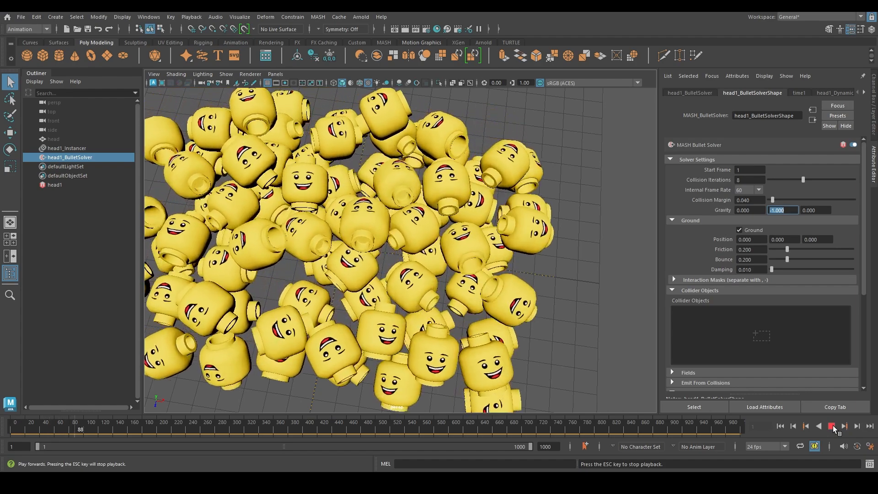
click(833, 426)
Step: Set the solver's Y gravity to 5 and play the simulation past frame 47 to see the heads rise
scroll(396, 256, down, 1)
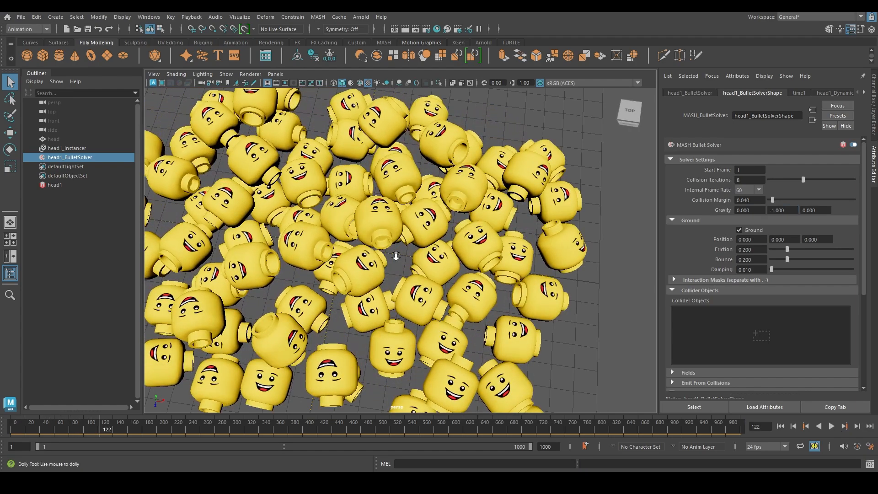
scroll(397, 256, down, 4)
alt+drag(396, 256, 408, 231)
drag(796, 211, 726, 207)
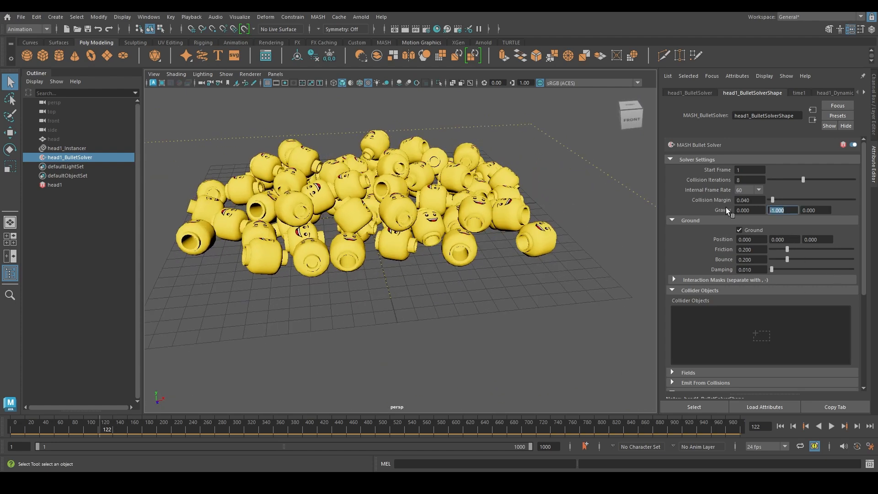
text(5)
key(Return)
click(831, 427)
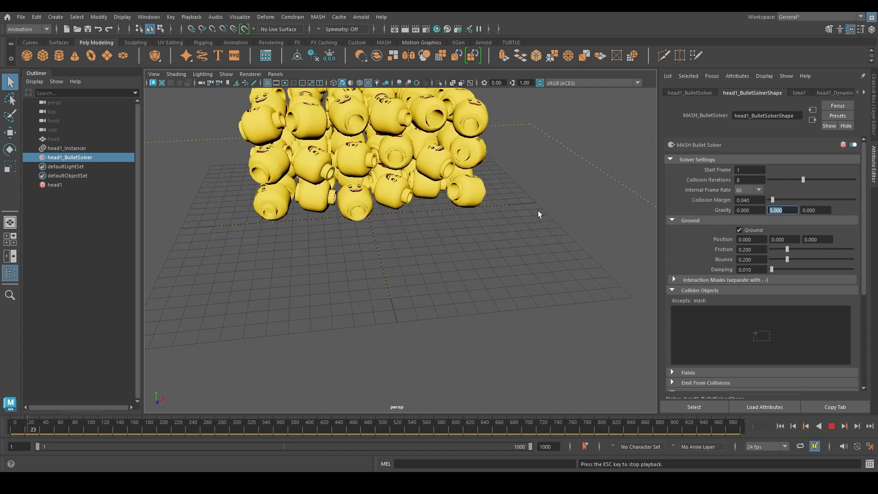
alt+right_drag(521, 208, 361, 172)
alt+middle_drag(361, 171, 366, 224)
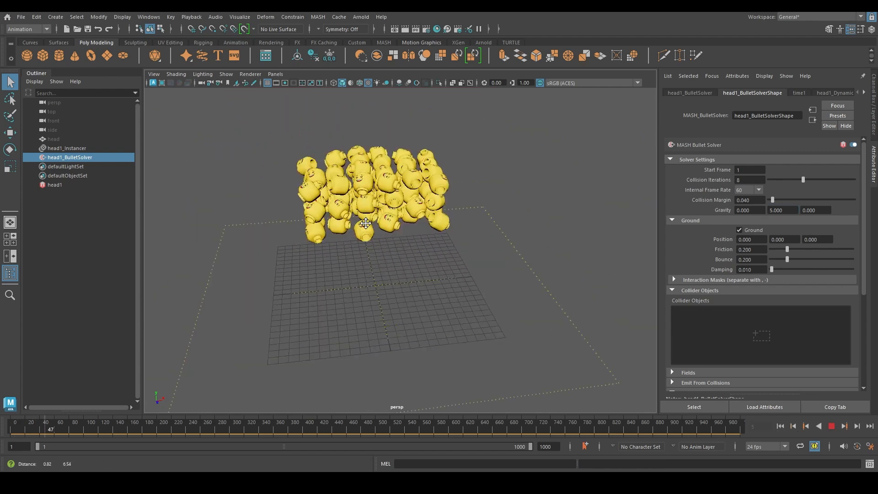
click(832, 426)
Step: Set the solver's Y gravity to -9.8
drag(794, 211, 710, 205)
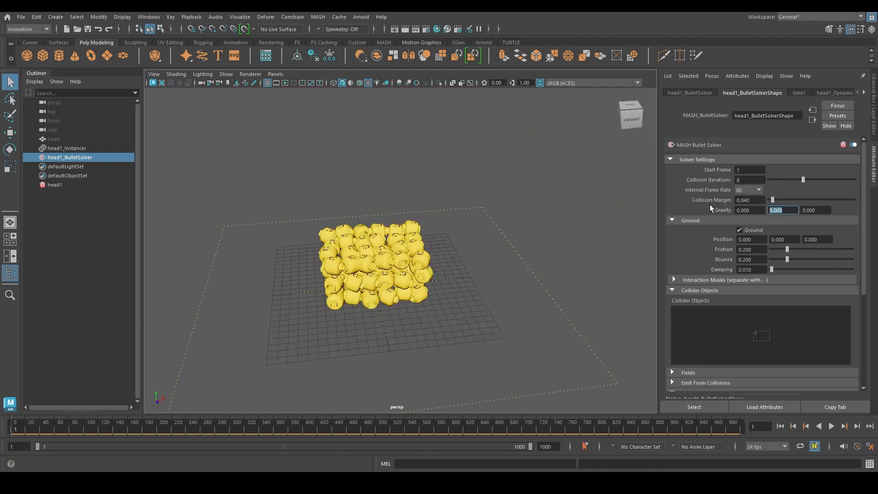
text(-9.8)
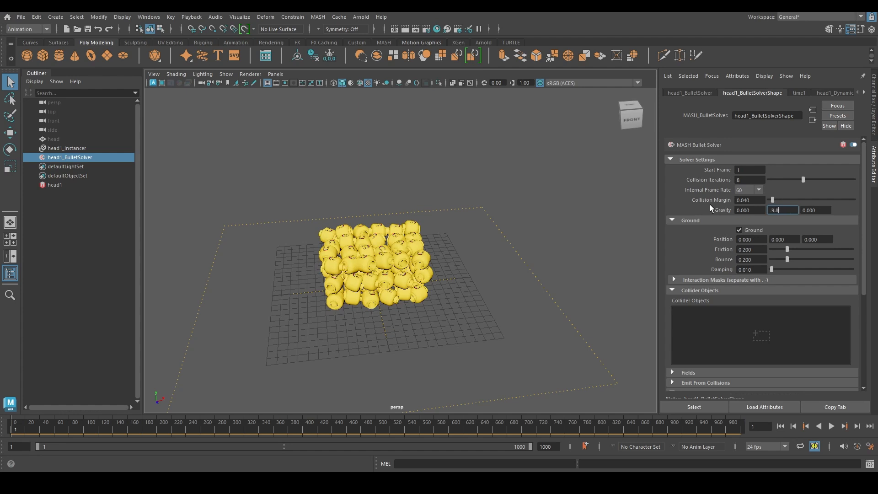
key(Return)
alt+drag(406, 296, 382, 296)
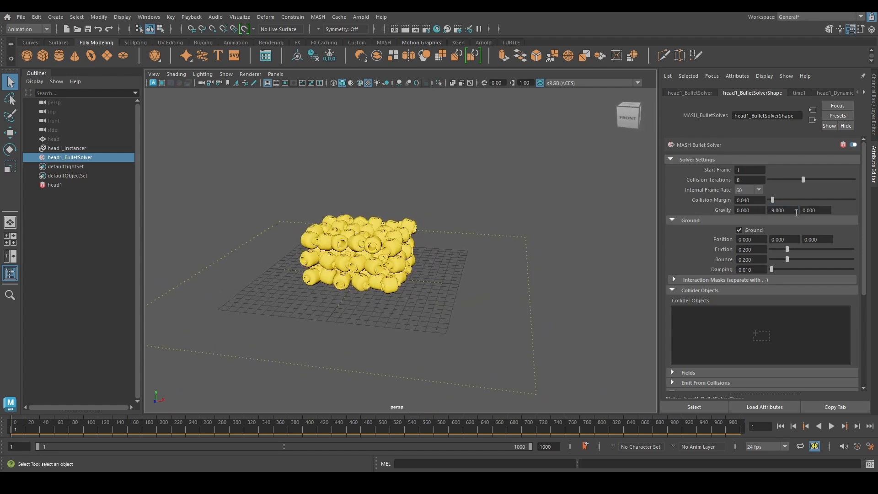
Step: Set the solver's Y gravity to -50 and play the simulation to about frame 45
double_click(782, 210)
text(-50)
key(Return)
alt+drag(452, 295, 517, 328)
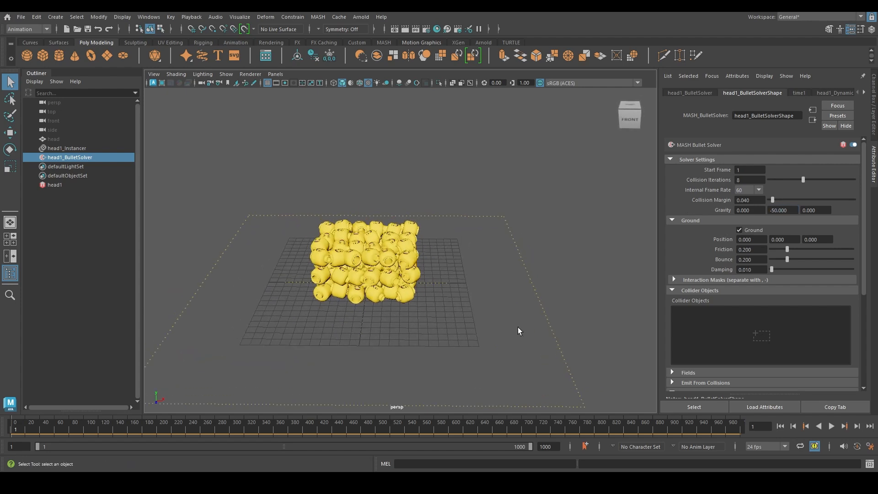
click(832, 426)
click(834, 427)
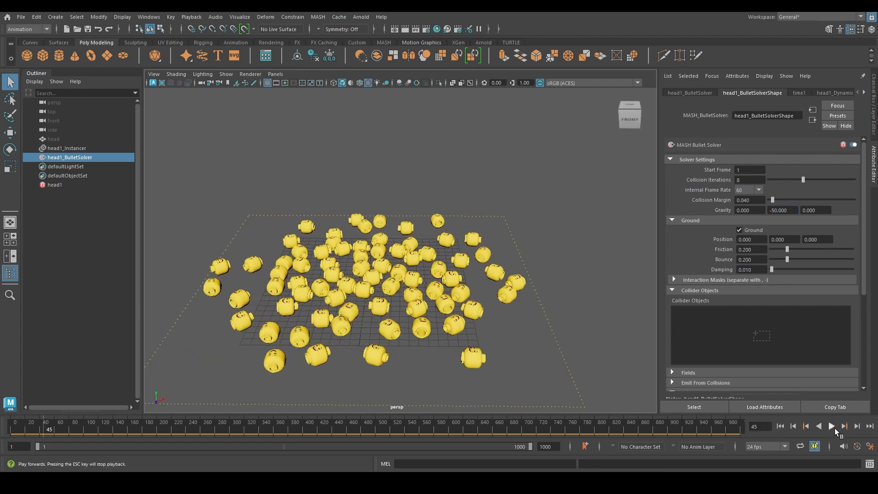
Step: Set the solver's Y gravity to -9.8 and return to the start of the playback range
double_click(782, 210)
text(-9.8)
key(Return)
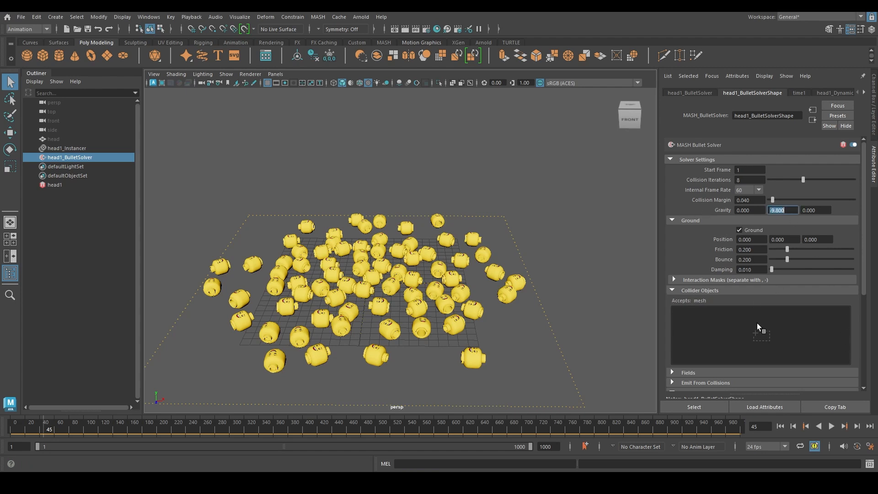
click(780, 426)
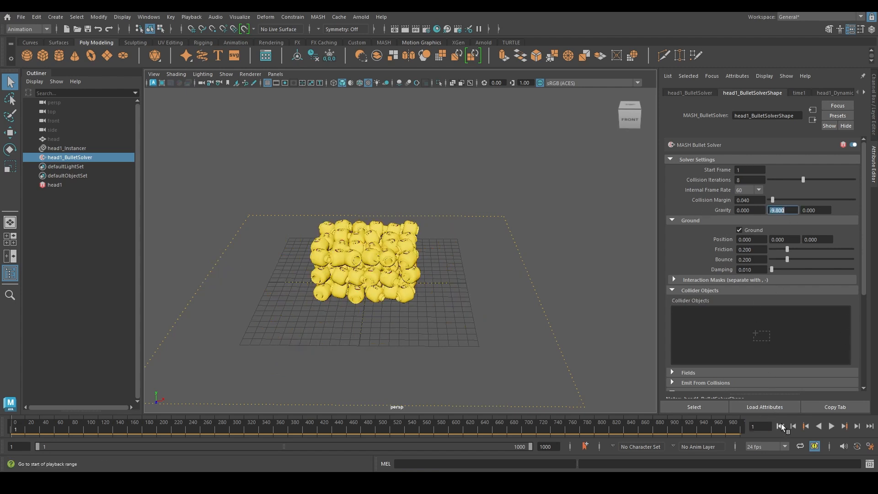
alt+drag(452, 249, 447, 292)
scroll(443, 293, up, 4)
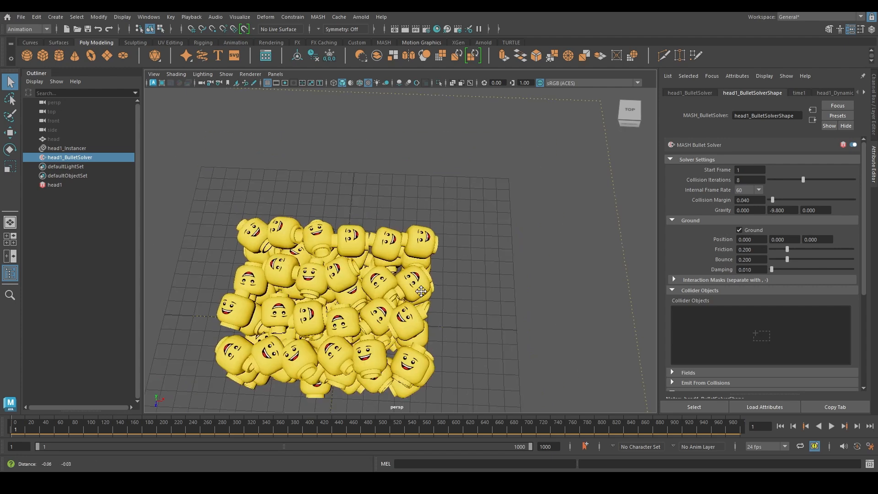
alt+middle_drag(426, 295, 499, 235)
scroll(499, 236, down, 1)
scroll(500, 235, down, 3)
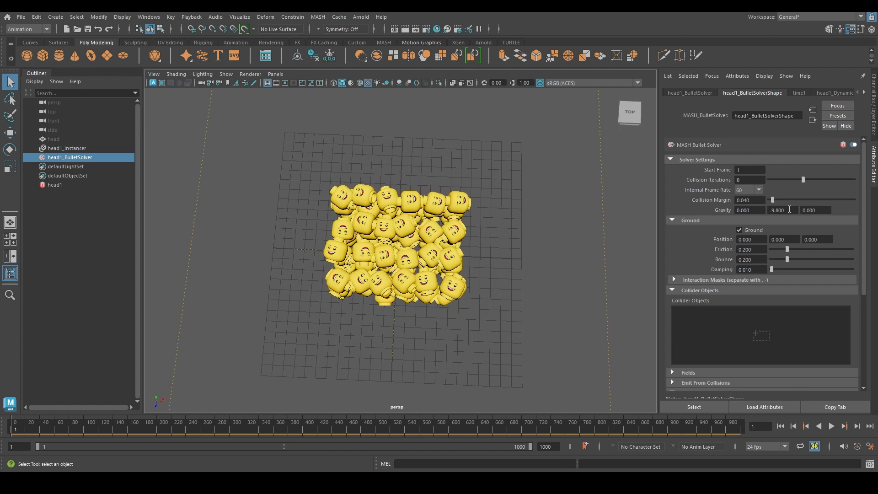
Step: Set the solver's Y gravity to 0 to remove the downward pull on the heads
click(790, 209)
click(755, 211)
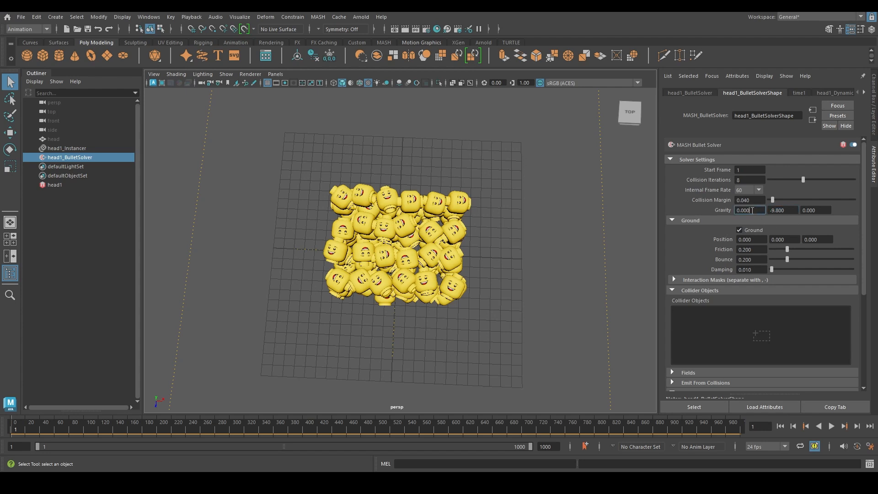
click(825, 210)
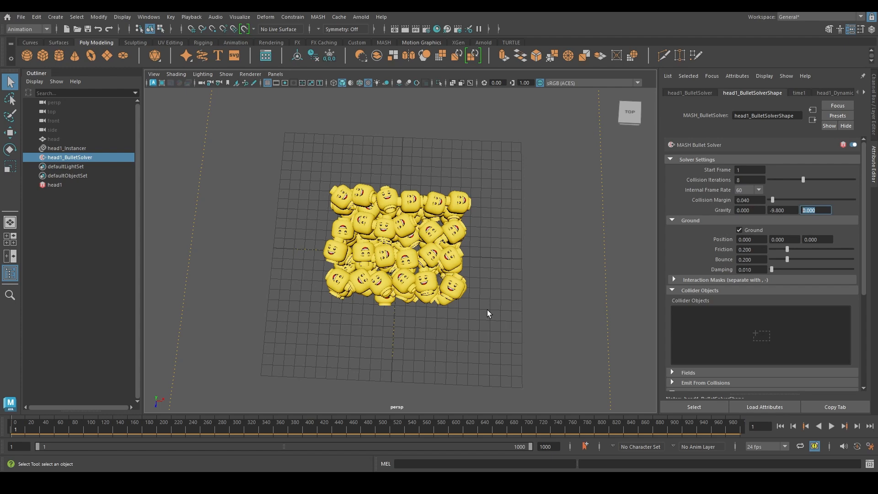
alt+drag(487, 313, 491, 267)
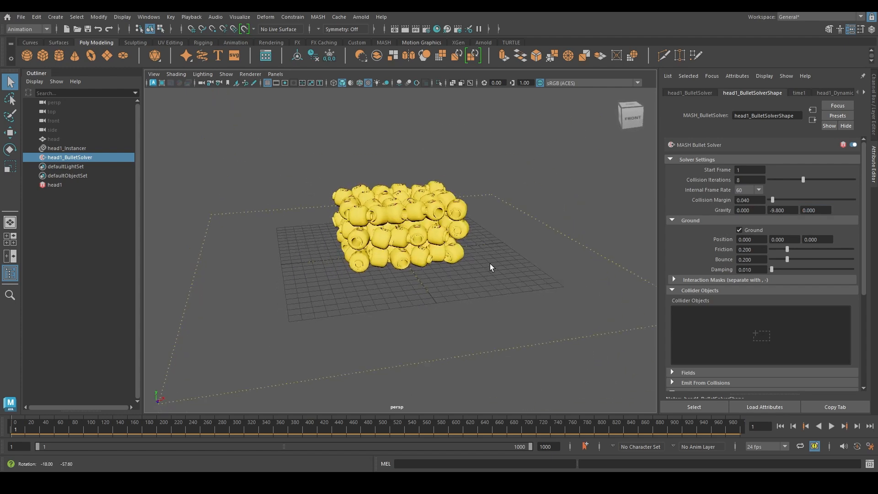
double_click(787, 210)
text(0)
key(Return)
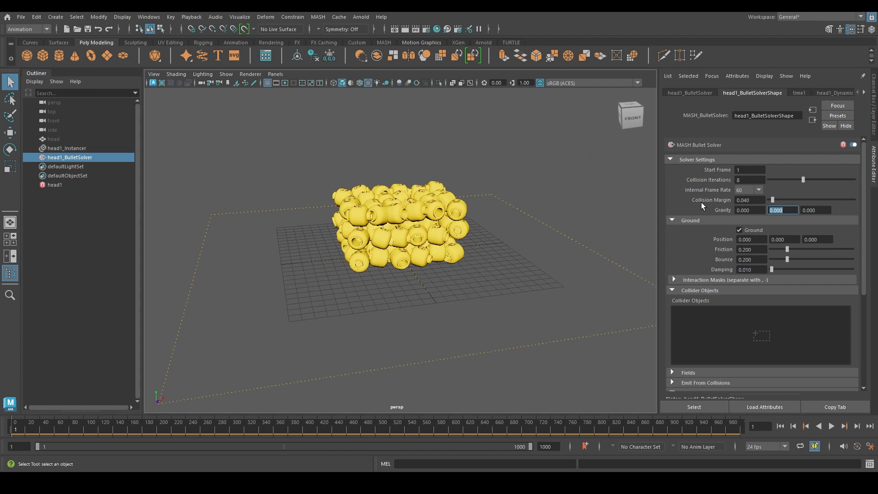
Step: Set the solver's X gravity to -9.8 and play the simulation to frame 42
double_click(755, 210)
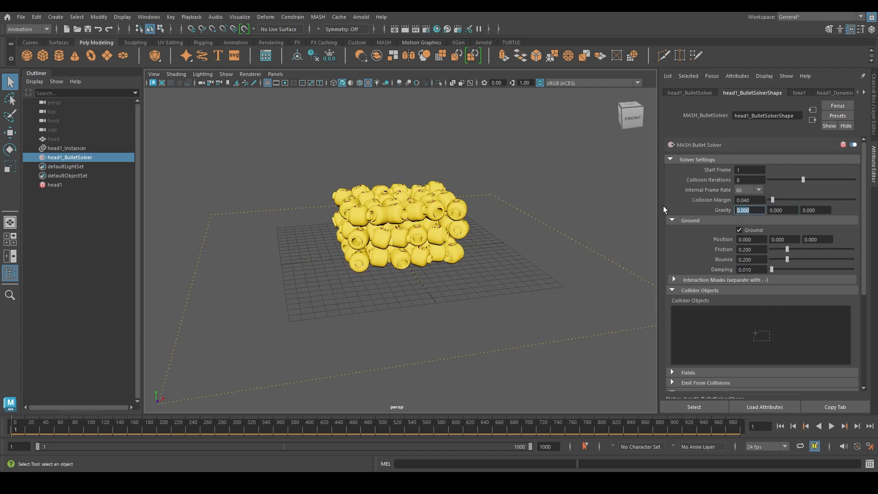
text(-9.8)
key(Return)
alt+right_drag(509, 327, 499, 306)
alt+drag(474, 312, 469, 299)
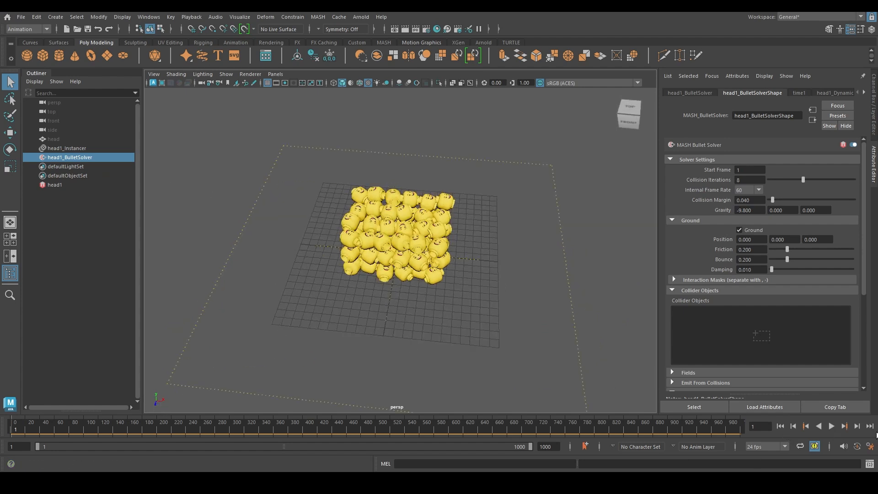
click(832, 426)
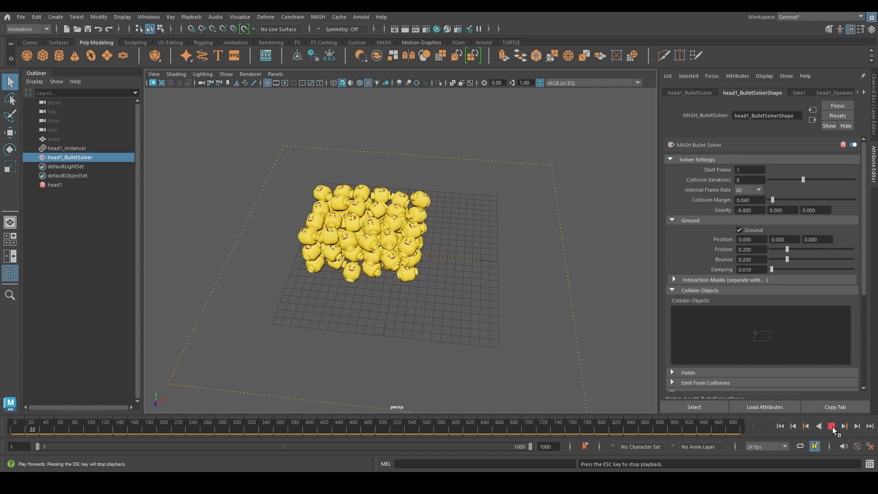
click(832, 427)
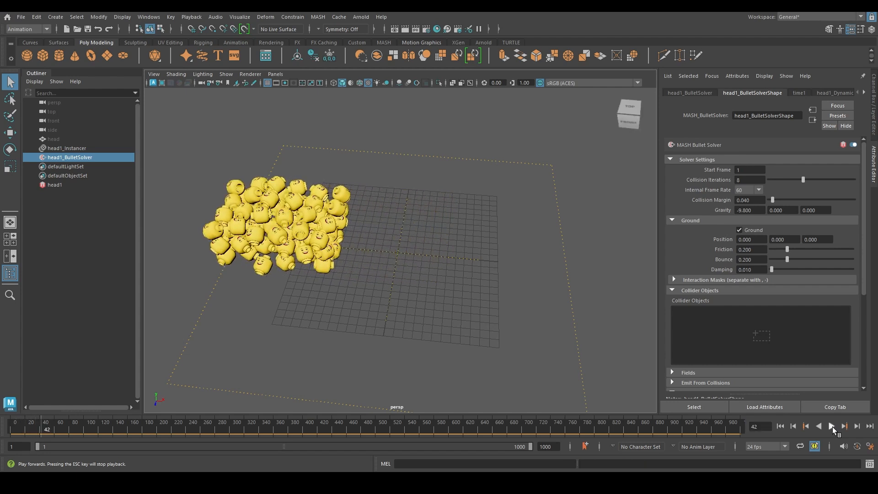
Step: Set the solver's gravity to 0 on X and -9.8 on Y, and return to frame 1
double_click(758, 211)
text(0)
key(Tab)
text(-9.8)
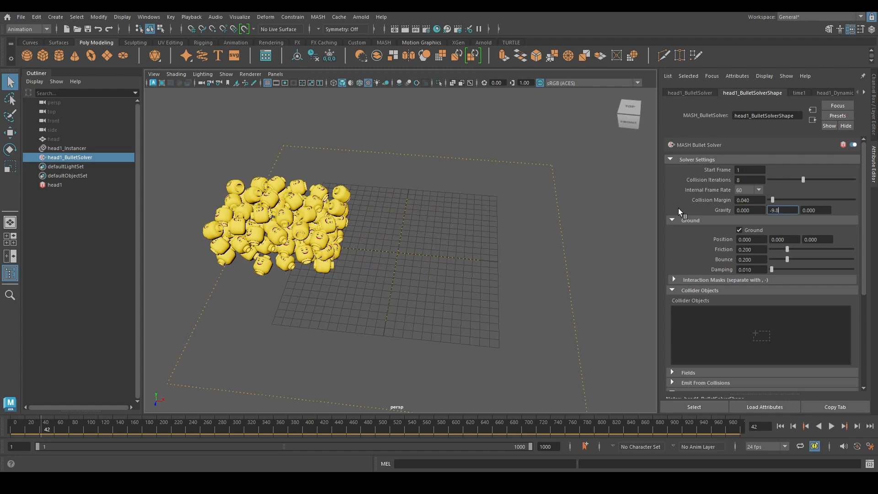
key(Return)
double_click(757, 237)
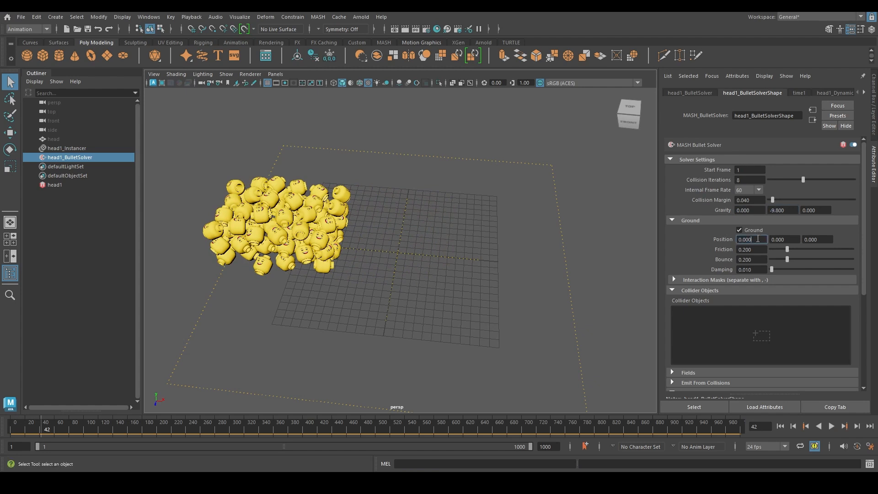
alt+right_drag(488, 263, 448, 260)
double_click(762, 426)
text(1)
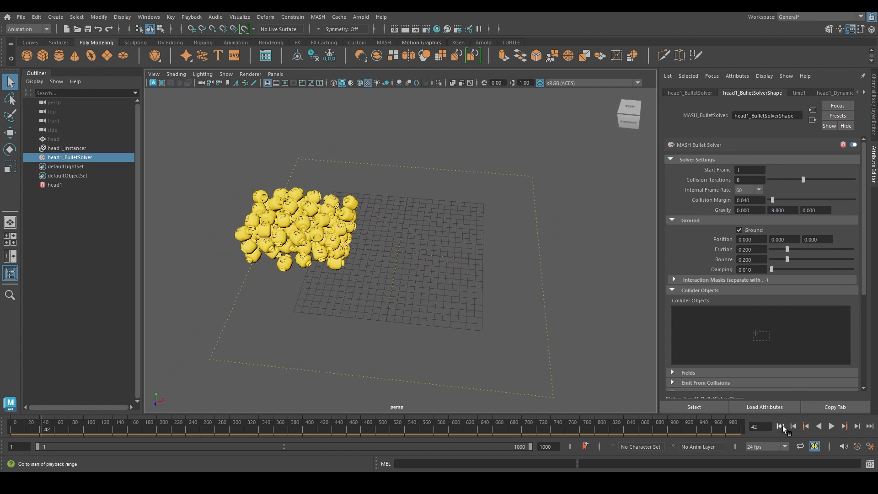
key(Return)
Step: Set the solver's ground friction to 1 and play the simulation to frame 77
alt+drag(494, 311, 525, 287)
double_click(752, 249)
alt+drag(430, 280, 419, 283)
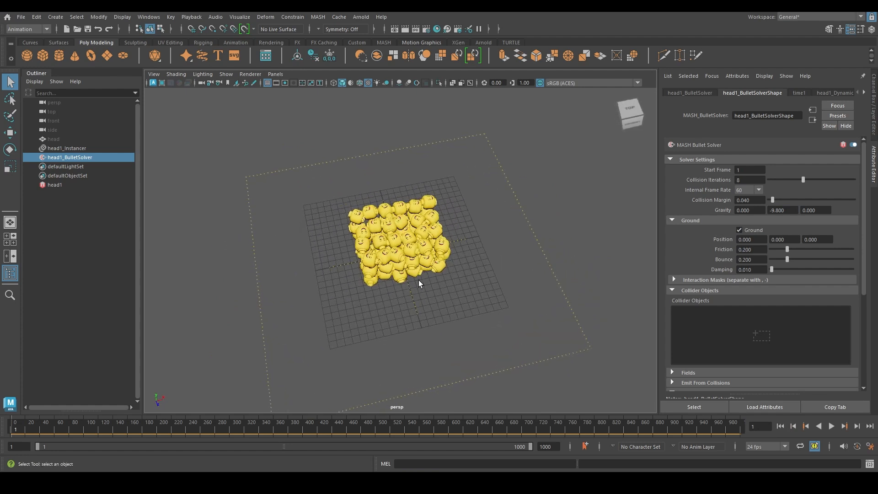
drag(787, 249, 854, 250)
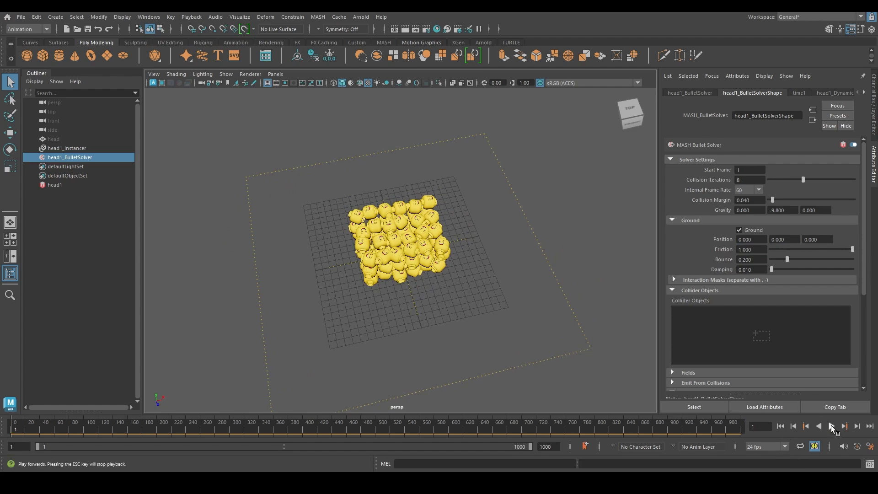
click(831, 427)
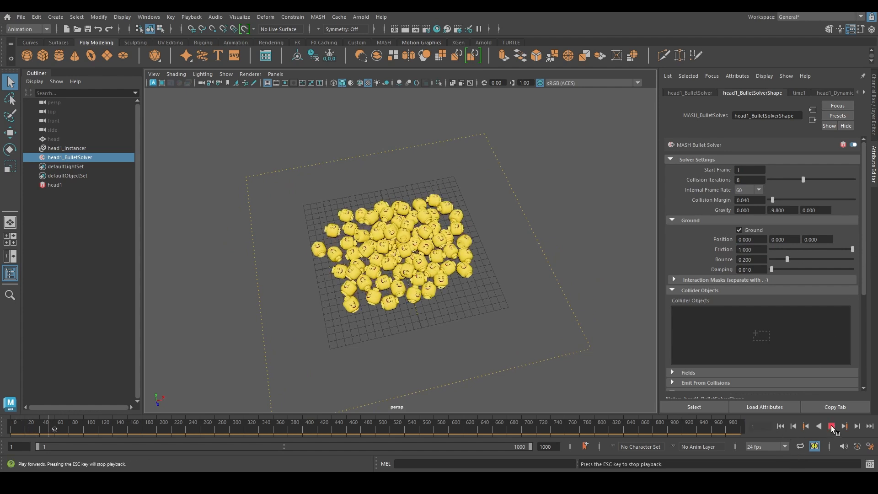
click(831, 426)
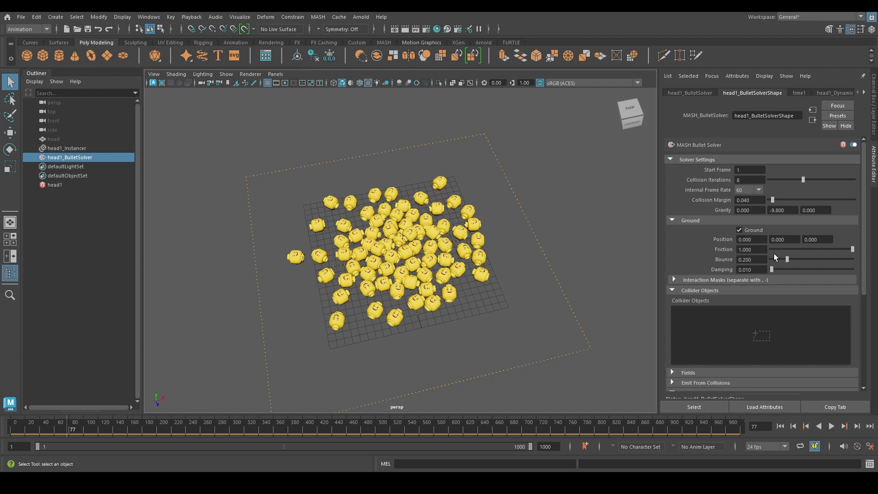
Step: Set the ground friction to 0 and play the simulation from the start to frame 103
click(776, 250)
click(780, 426)
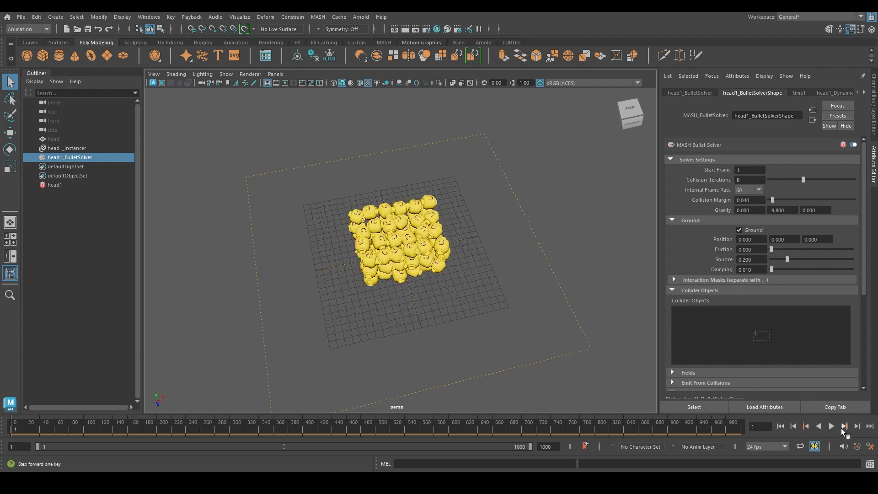
click(831, 426)
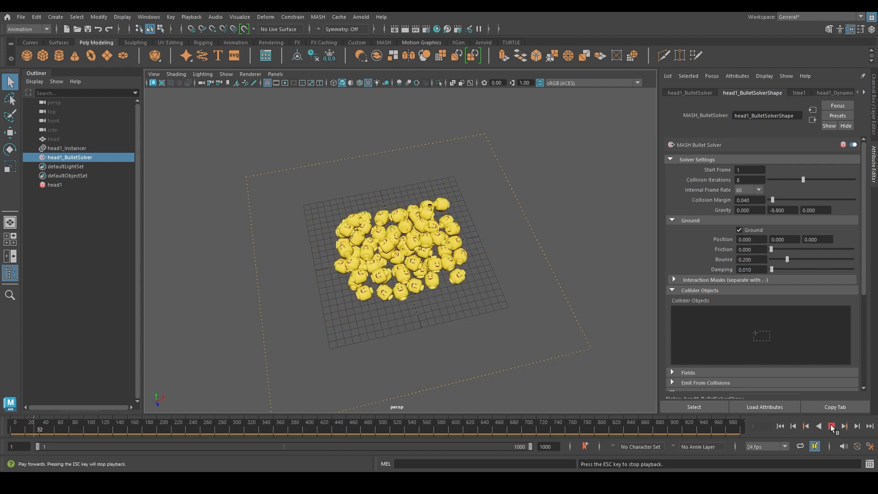
click(831, 426)
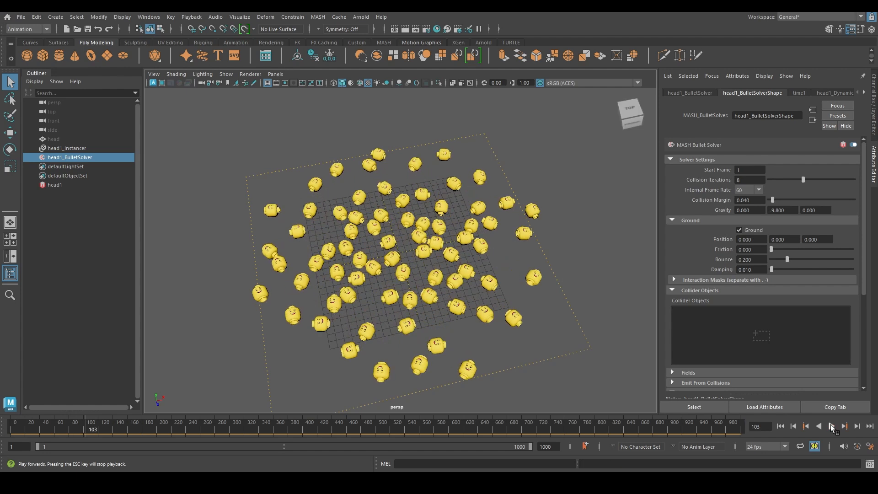
Step: Set the ground friction back to 1 and replay the simulation from the start to frame 145
drag(786, 249, 854, 249)
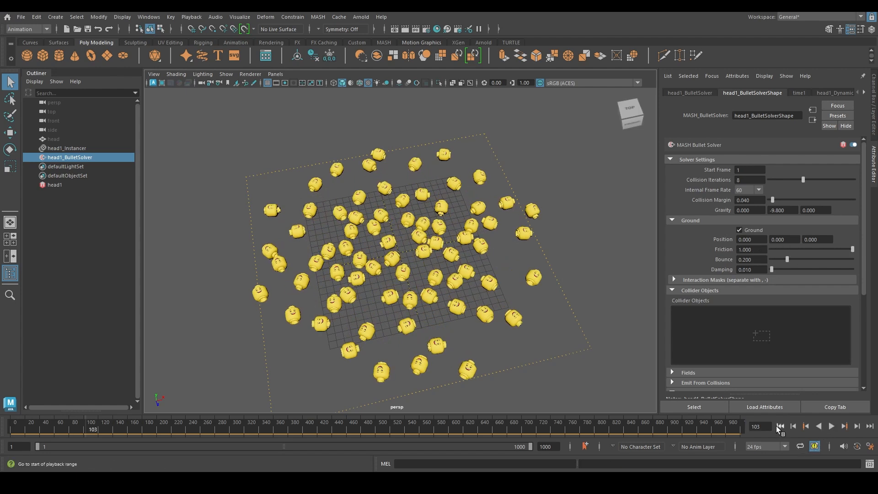
click(780, 427)
click(831, 425)
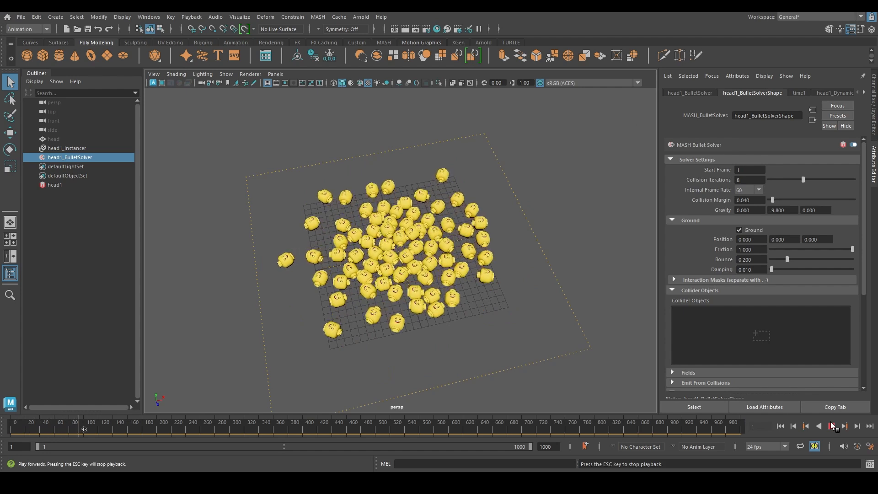
click(832, 425)
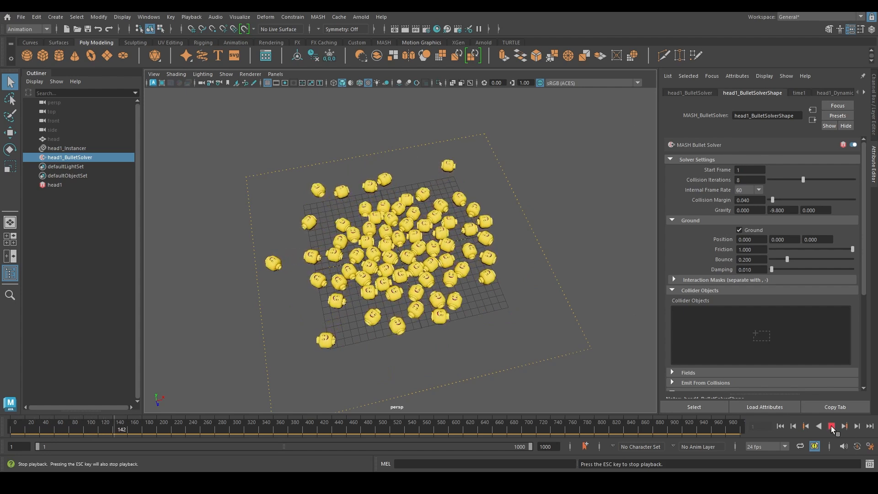
Step: Set the ground bounce to 1 and play the simulation from the start to frame 95
click(737, 259)
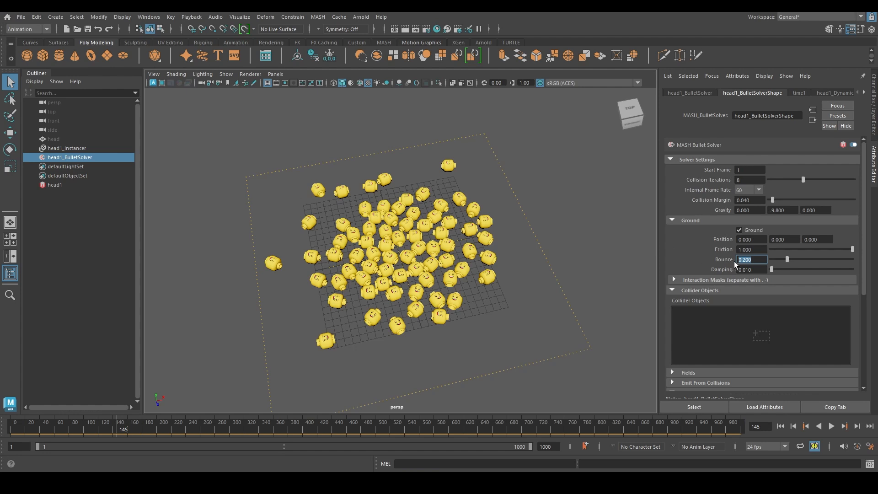
text(1)
key(Return)
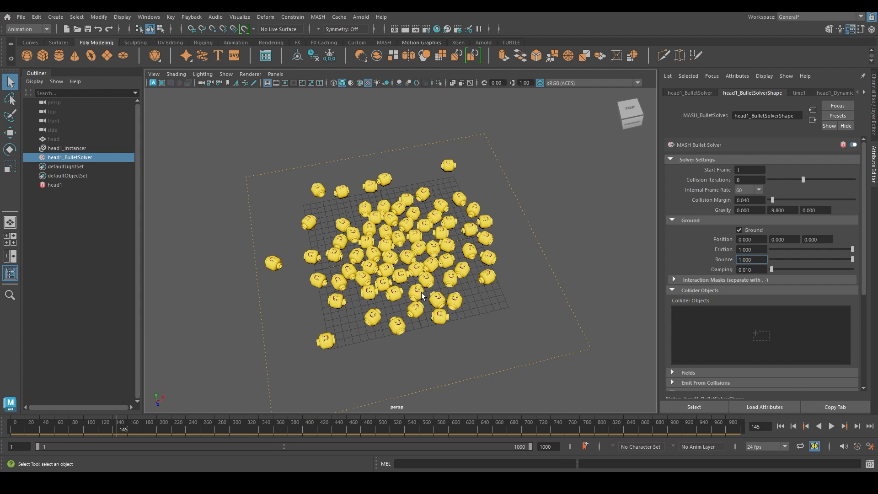
click(750, 259)
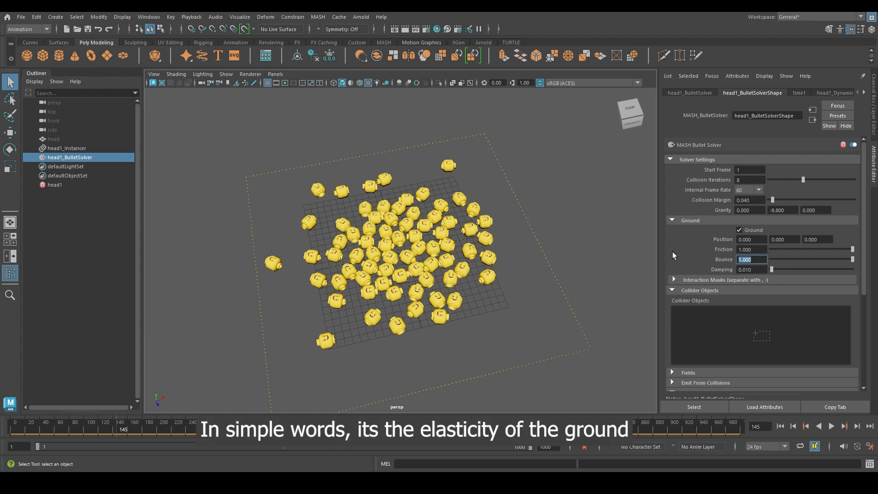
click(780, 426)
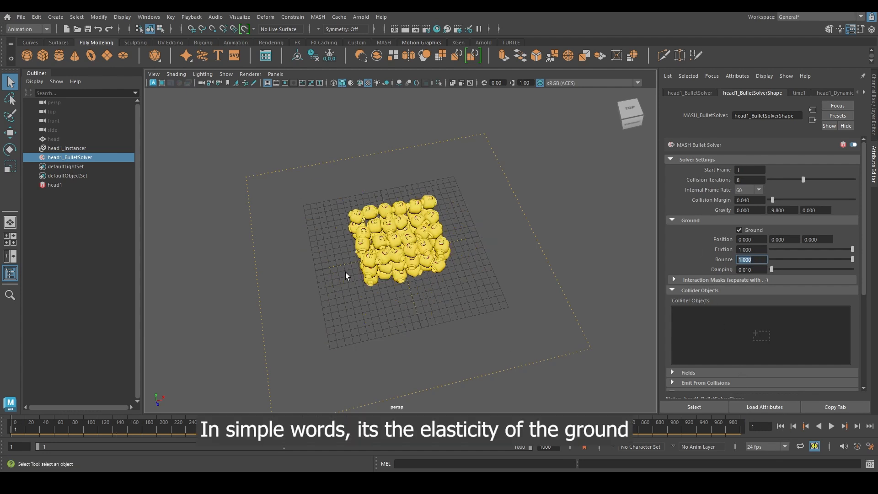
click(833, 428)
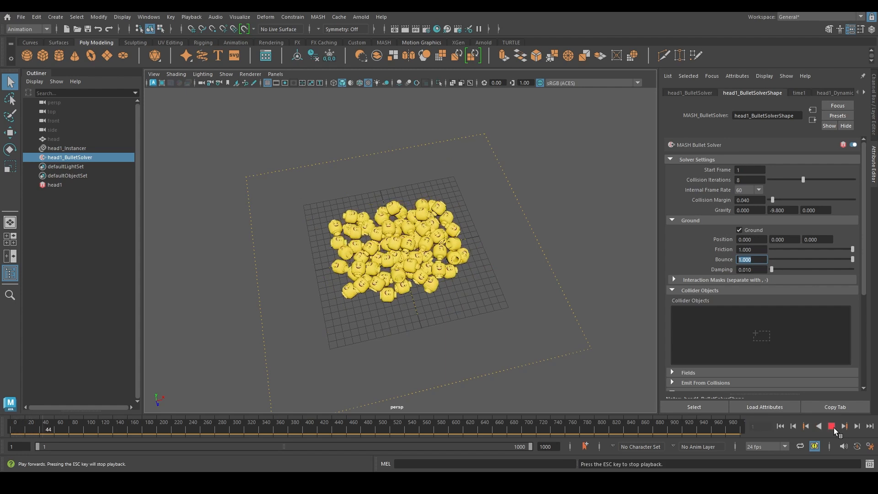
click(833, 427)
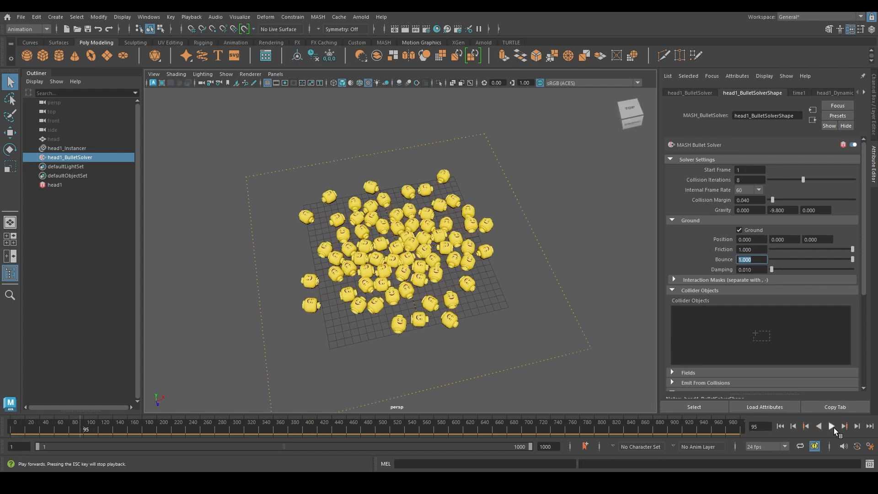
Step: Set the ground's Y position to -10 and play the simulation from the start, viewed from a low angle
click(781, 426)
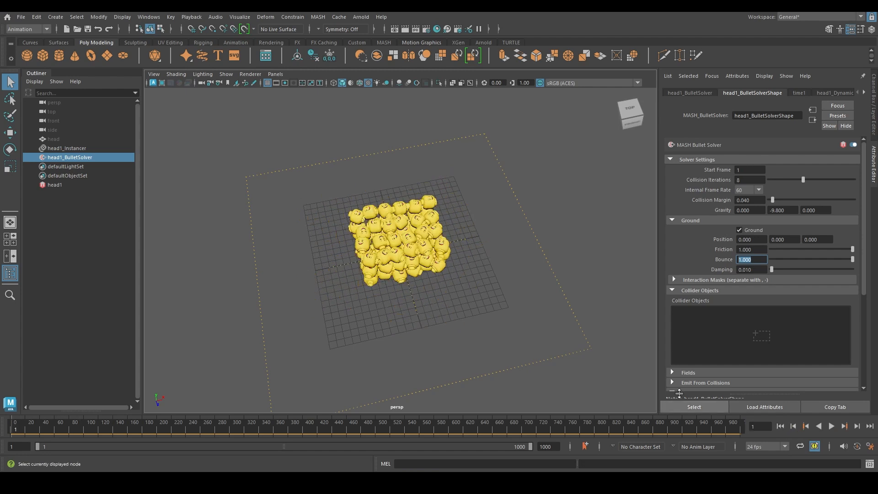
alt+drag(474, 308, 516, 258)
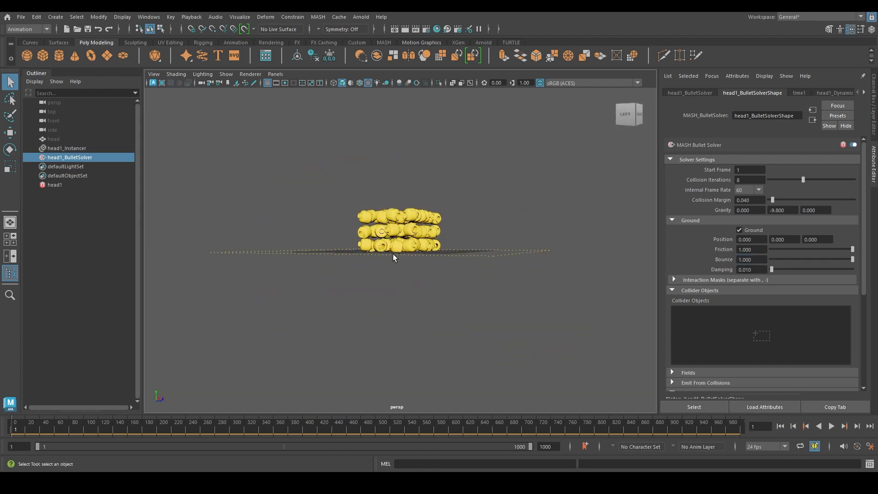
scroll(393, 258, up, 4)
alt+drag(439, 247, 395, 262)
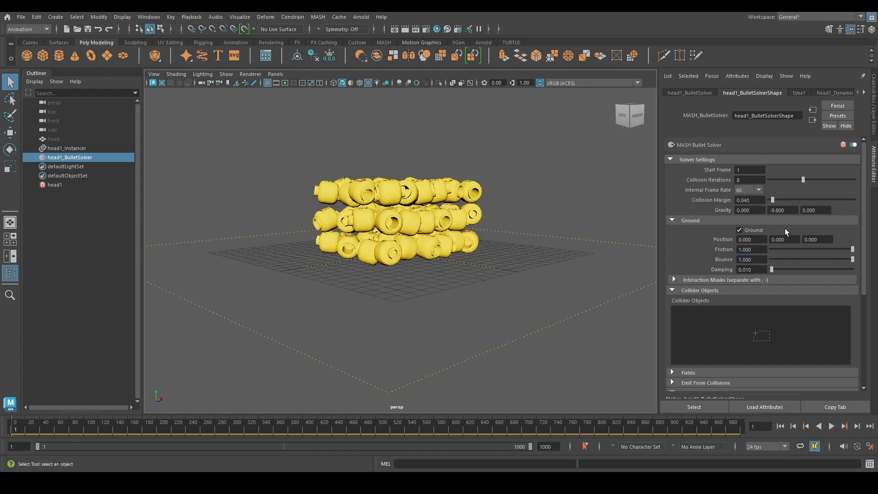
drag(791, 239, 683, 231)
text(-10)
key(Return)
alt+drag(397, 284, 483, 299)
click(831, 426)
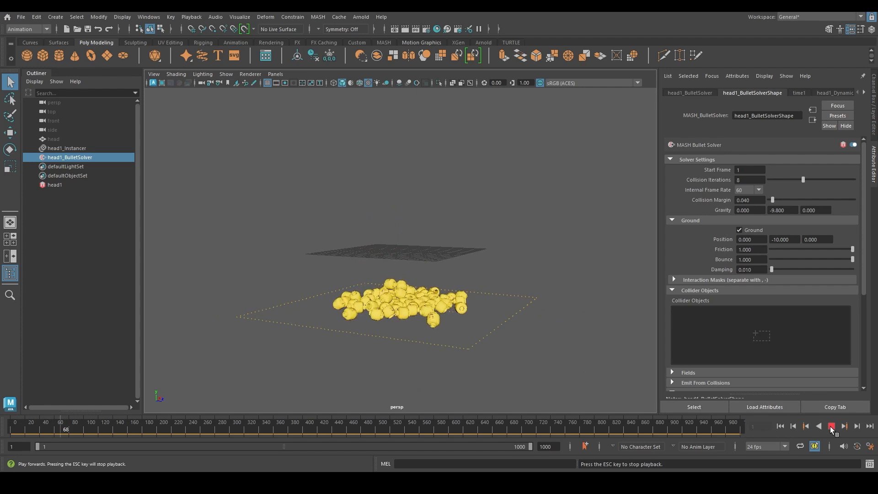
Step: Stop playback, return the ground's Y position and bounce to 0, and rewind the simulation to frame 1
click(831, 425)
alt+drag(473, 304, 387, 322)
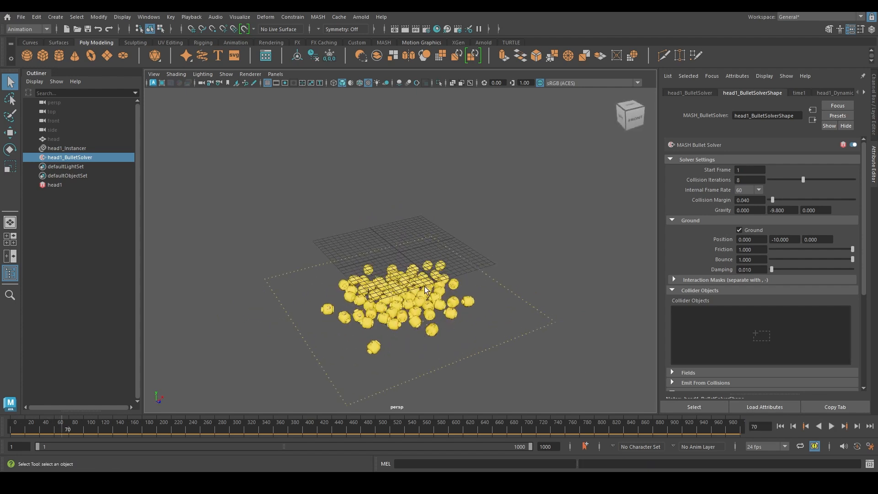
double_click(785, 239)
text(0)
key(Return)
alt+drag(446, 306, 480, 272)
key(alt+shift+v)
alt+drag(391, 252, 362, 268)
drag(807, 260, 734, 257)
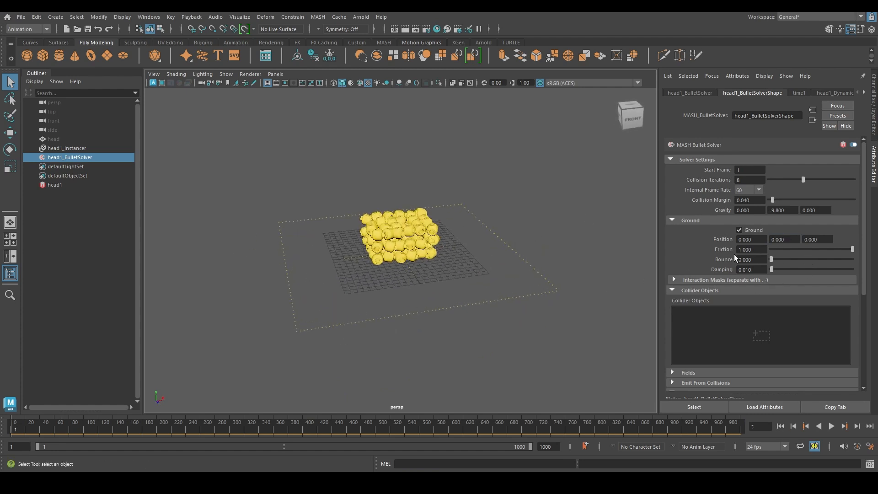
Step: Set the ground damping to 1 and play the simulation from the start to frame 94
double_click(757, 269)
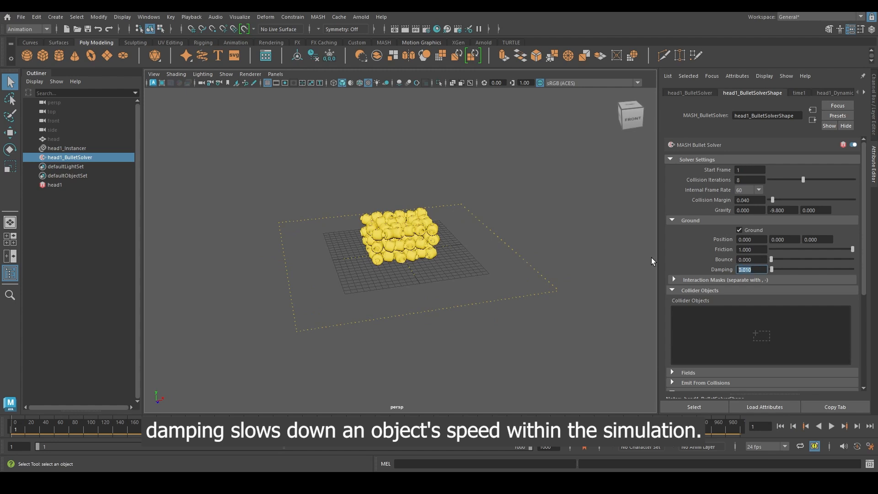
alt+right_drag(410, 238, 473, 284)
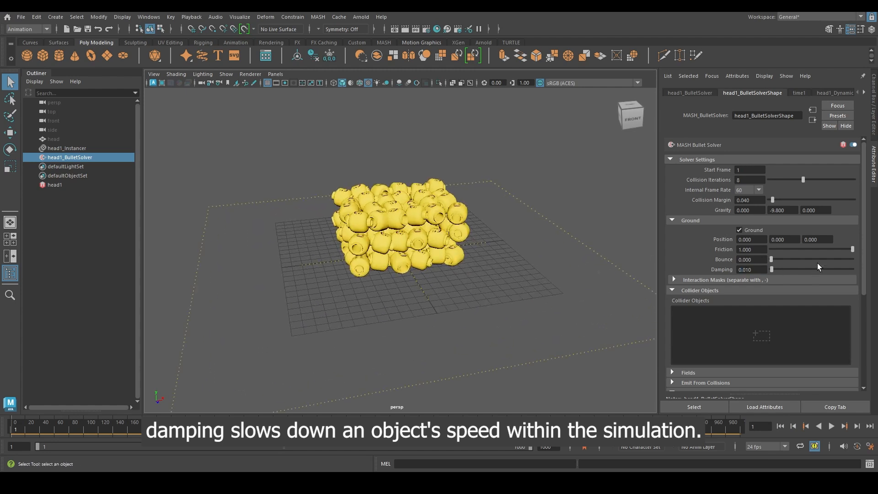
drag(781, 270, 853, 270)
alt+right_drag(499, 274, 465, 277)
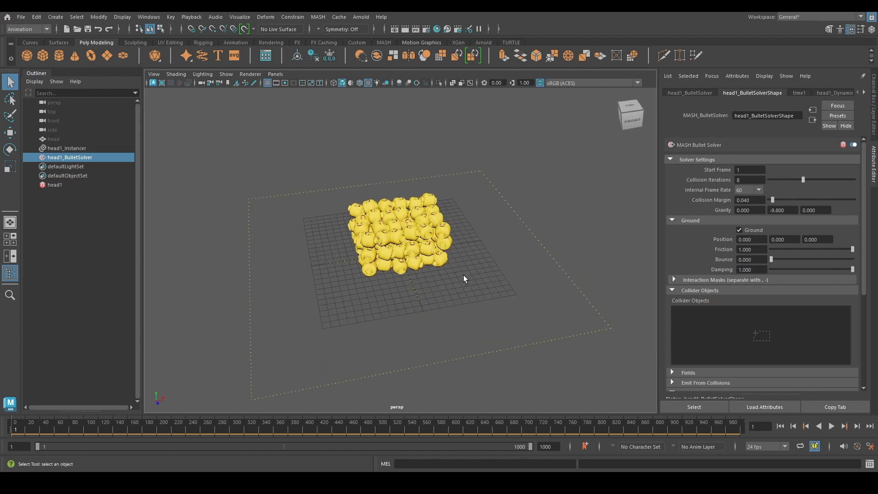
click(831, 426)
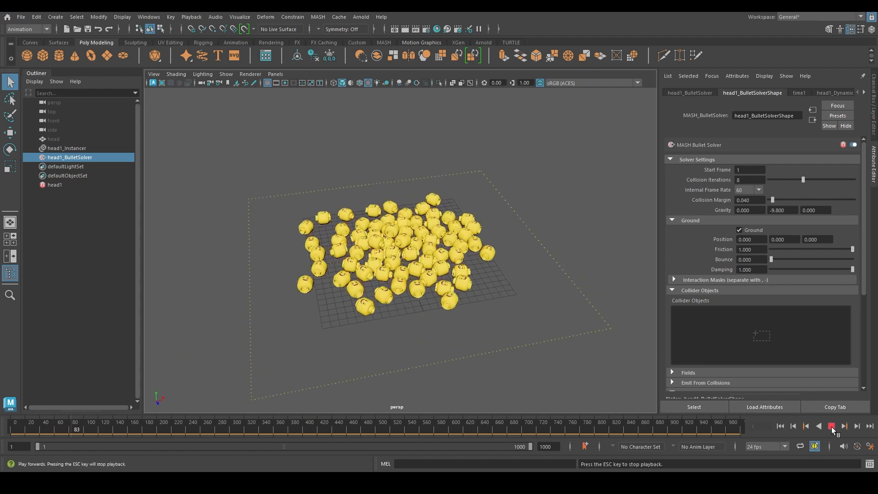
key(Escape)
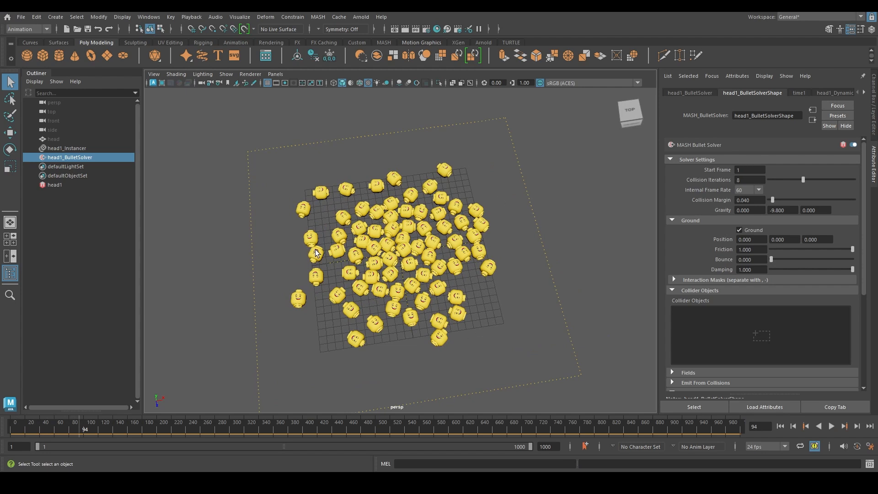
Step: Replay the damped simulation from the start to frame 68
click(781, 427)
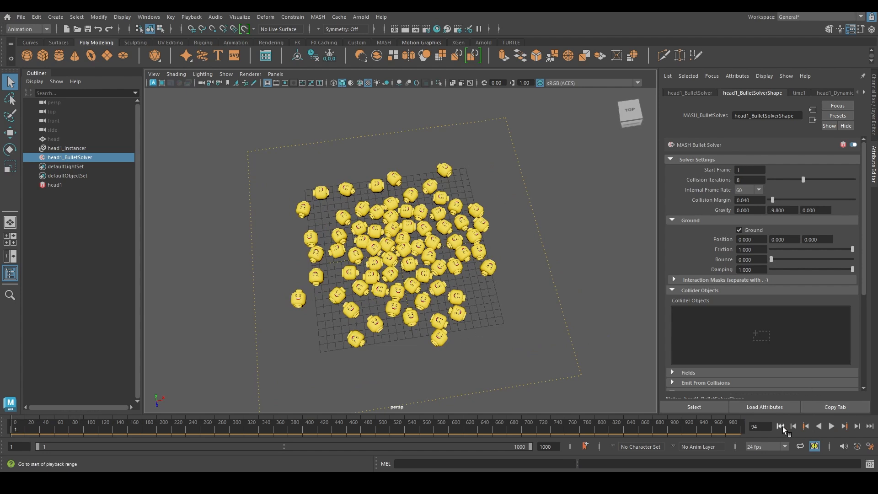
click(831, 427)
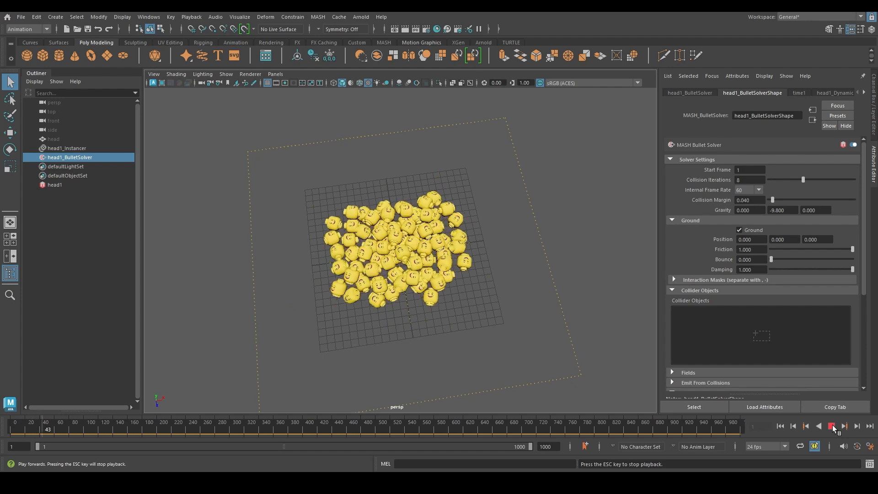
click(832, 426)
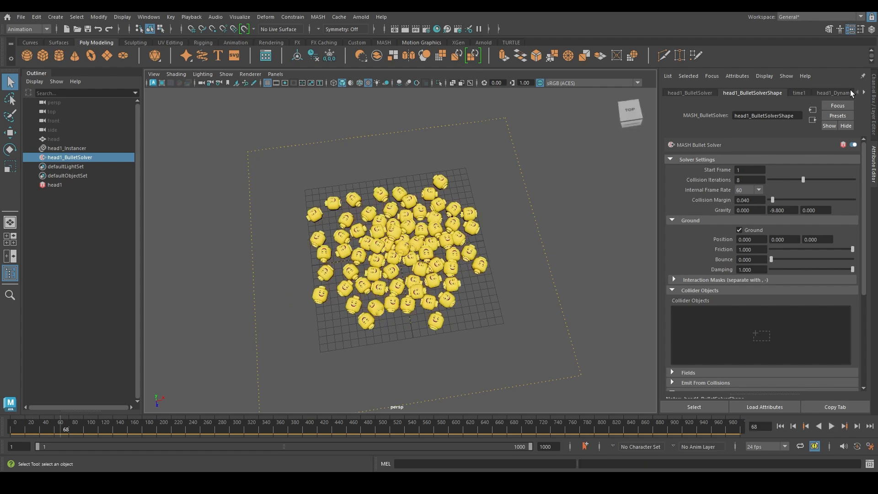
Step: Set both the friction and rolling friction of the head1_Dynamics node to 1, with the simulation rewound to frame 1
click(849, 93)
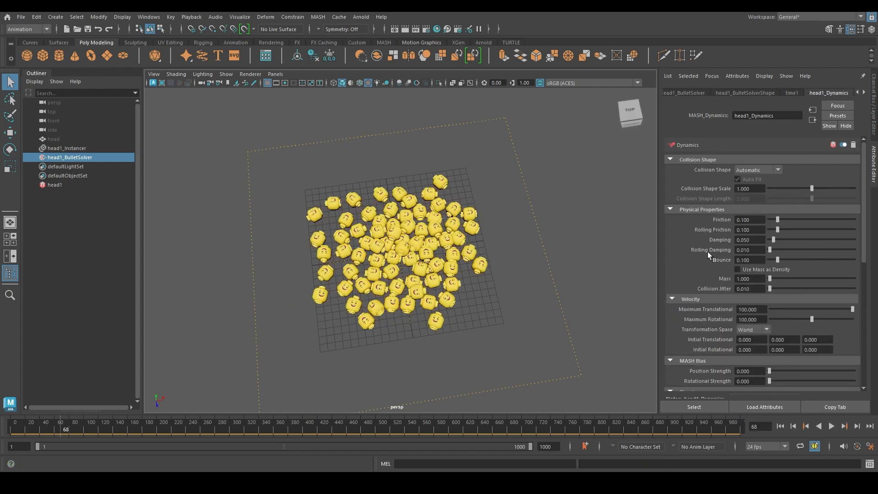
double_click(750, 219)
key(Tab)
key(Tab)
click(781, 426)
click(752, 220)
text(1)
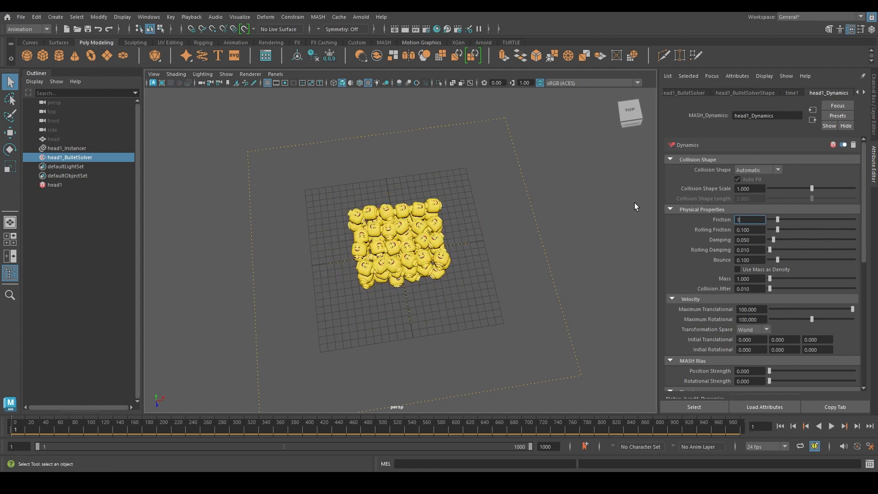
key(Tab)
text(1)
key(Return)
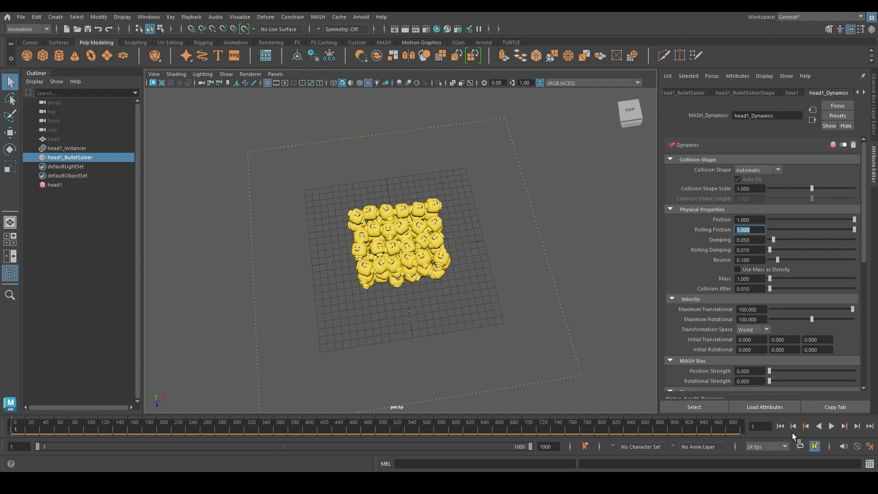
Step: Play the simulation to frame 239 and examine the piled heads from above and from a closer angle
click(832, 426)
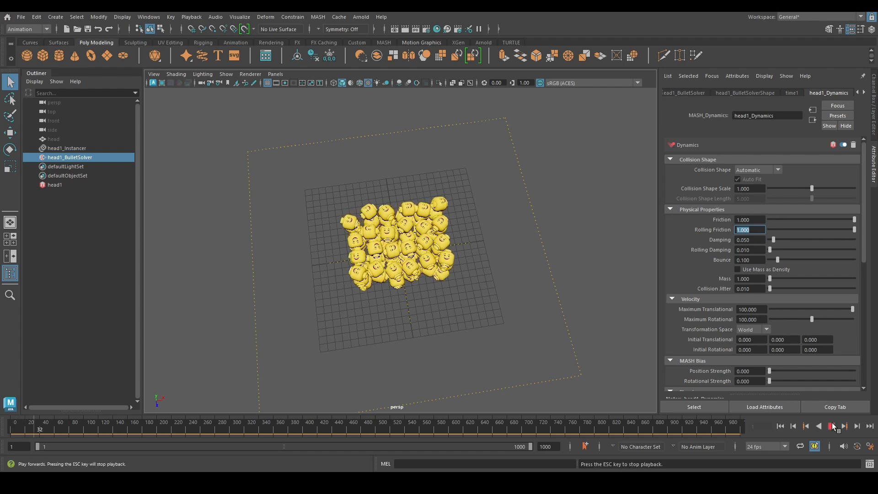
alt+drag(354, 279, 406, 231)
alt+right_drag(407, 231, 481, 268)
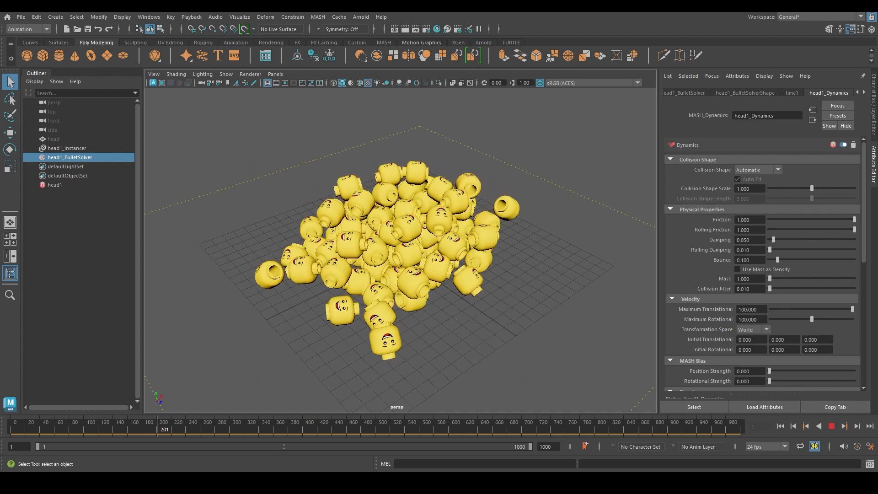
click(827, 427)
alt+drag(491, 318, 394, 301)
alt+drag(479, 273, 453, 313)
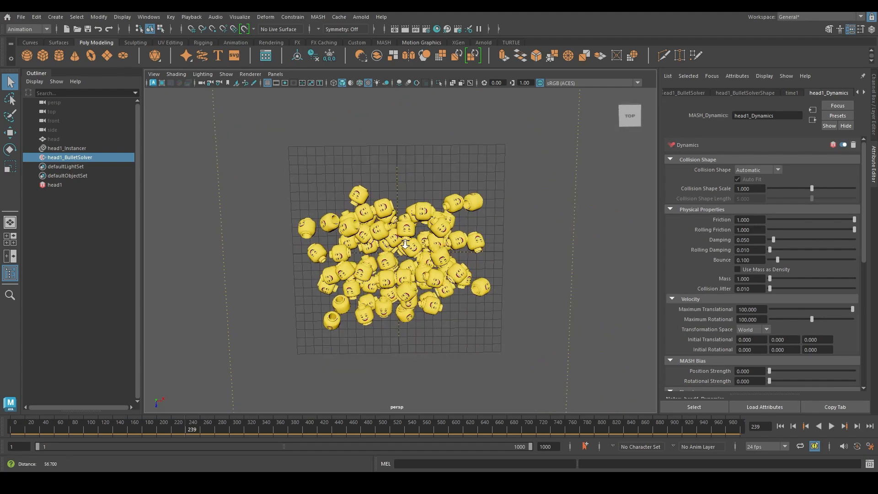
scroll(430, 322, up, 5)
alt+drag(407, 331, 462, 234)
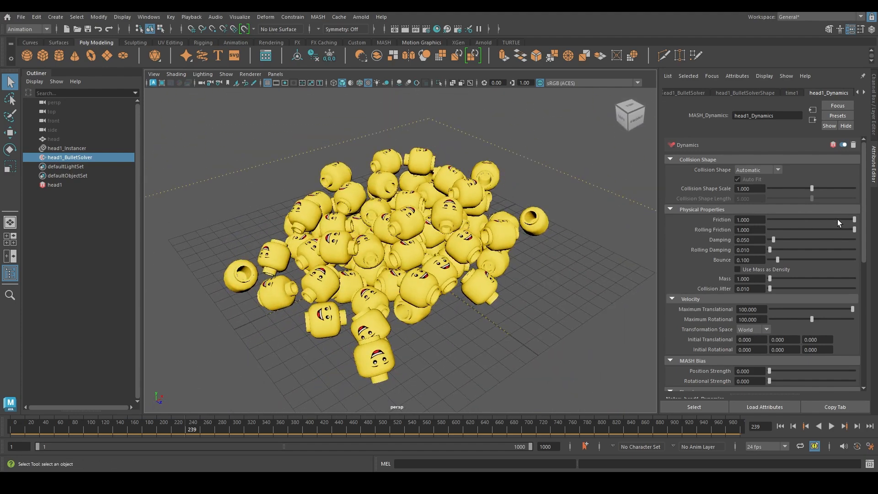
Step: Set the Dynamics friction to 0.5, rolling friction to 0.446, and both damping and rolling damping to 1
drag(817, 219, 811, 222)
click(806, 230)
drag(818, 239, 821, 239)
click(849, 250)
Step: Play the simulation from the start to frame 276 while viewing the heads up close from above
alt+drag(413, 226, 459, 292)
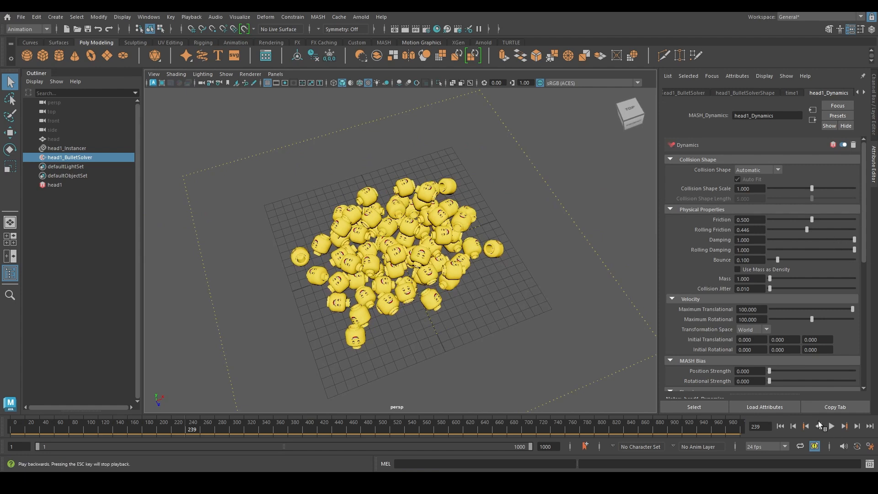
click(780, 425)
click(832, 426)
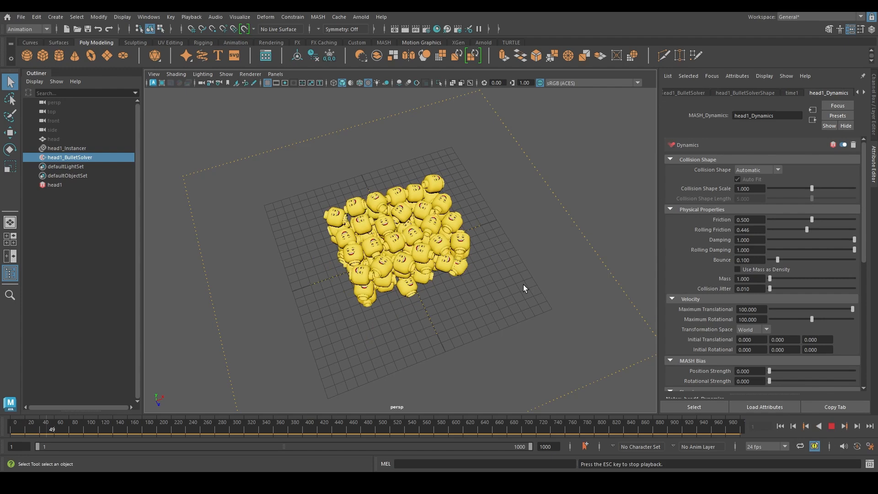
scroll(485, 215, up, 6)
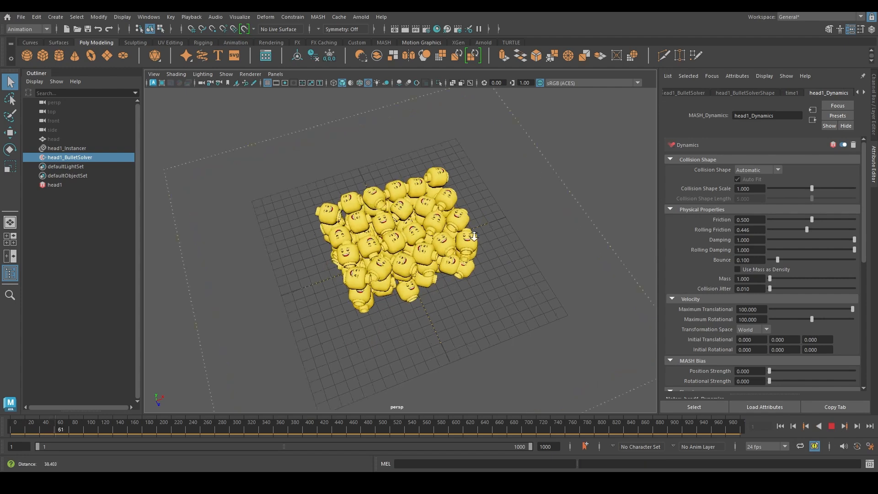
alt+drag(478, 206, 458, 224)
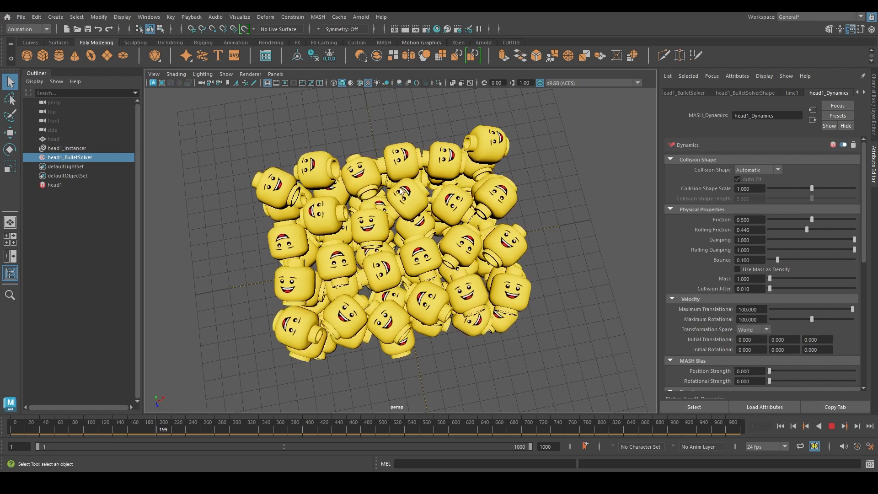
alt+drag(513, 256, 412, 311)
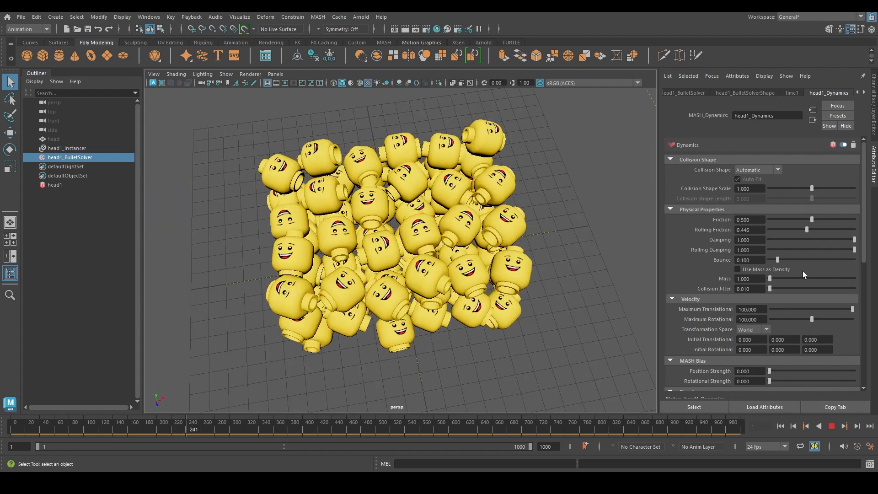
click(832, 427)
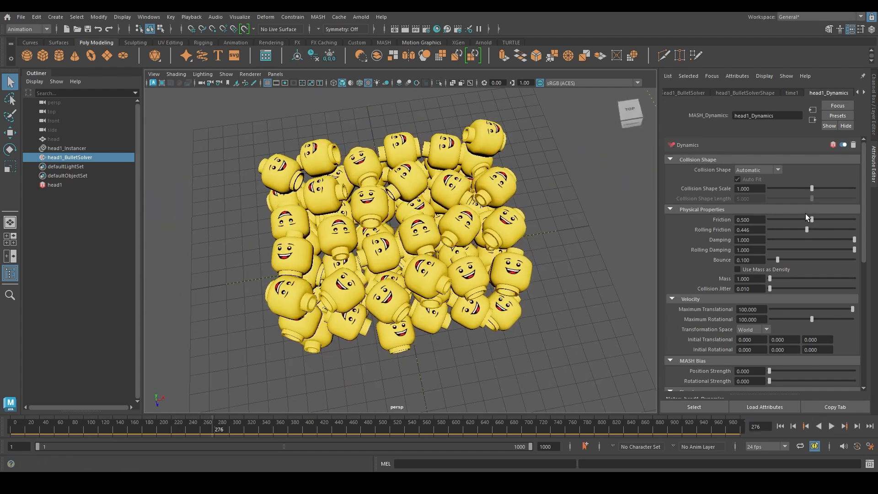
Step: Set Dynamics friction to 0.321, rolling friction to 0.337, damping to 0.315 and rolling damping to 0.299, and play from the start to frame 81
drag(797, 229, 797, 230)
click(796, 239)
click(780, 426)
click(832, 426)
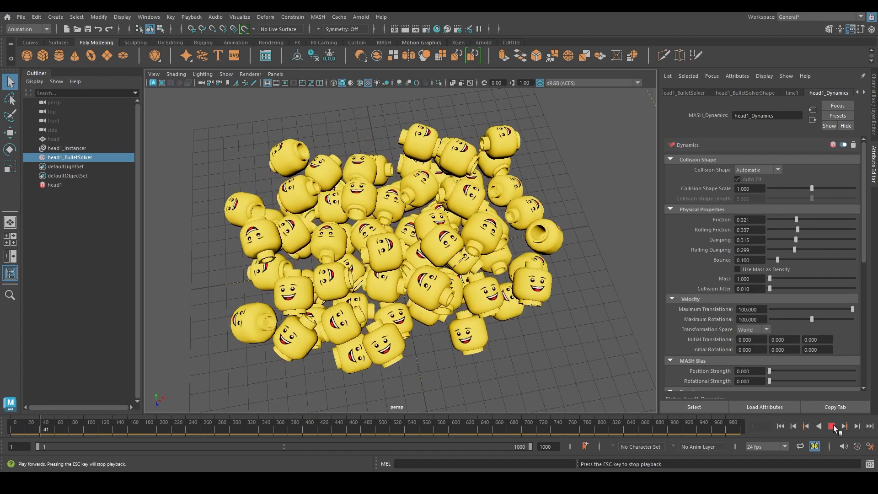
click(834, 428)
Step: Examine the scattered heads from above, and rewind to frame 1 to view the starting arrangement up close
alt+drag(464, 165, 452, 353)
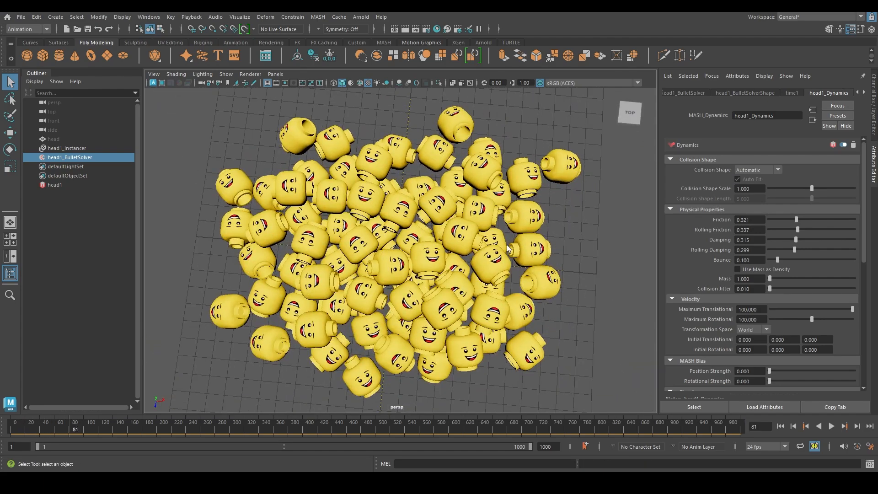
alt+right_drag(473, 233, 414, 311)
alt+drag(414, 311, 454, 324)
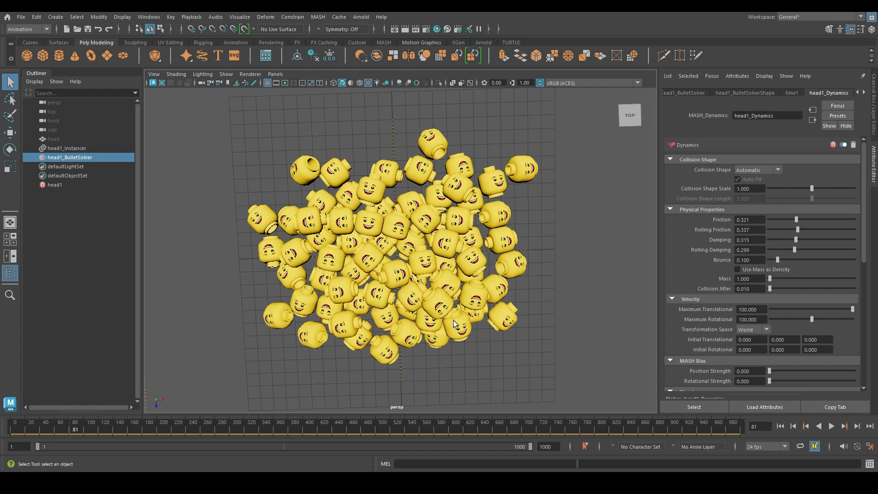
key(alt+shift+v)
alt+drag(454, 320, 445, 301)
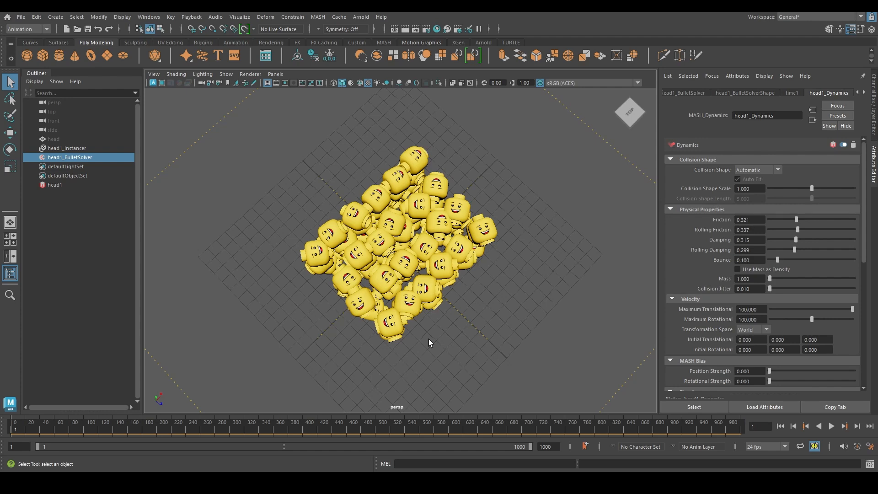
alt+right_drag(429, 339, 506, 334)
alt+drag(505, 334, 367, 228)
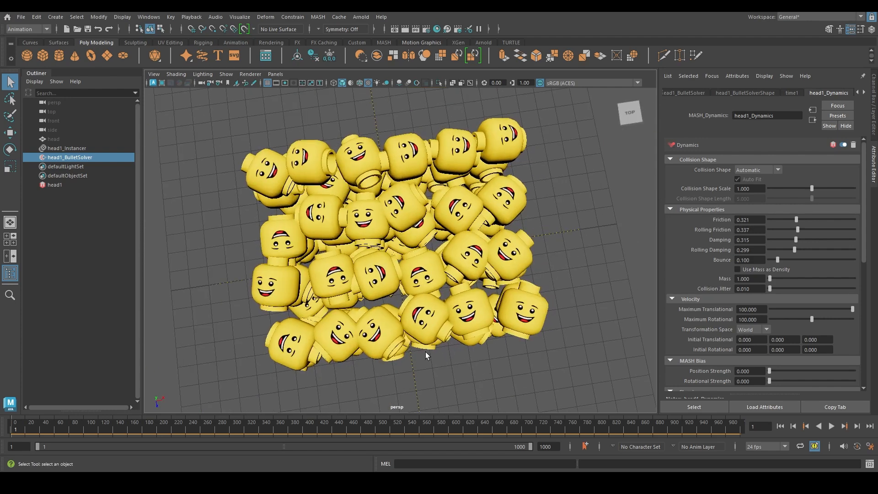
alt+right_drag(441, 291, 452, 292)
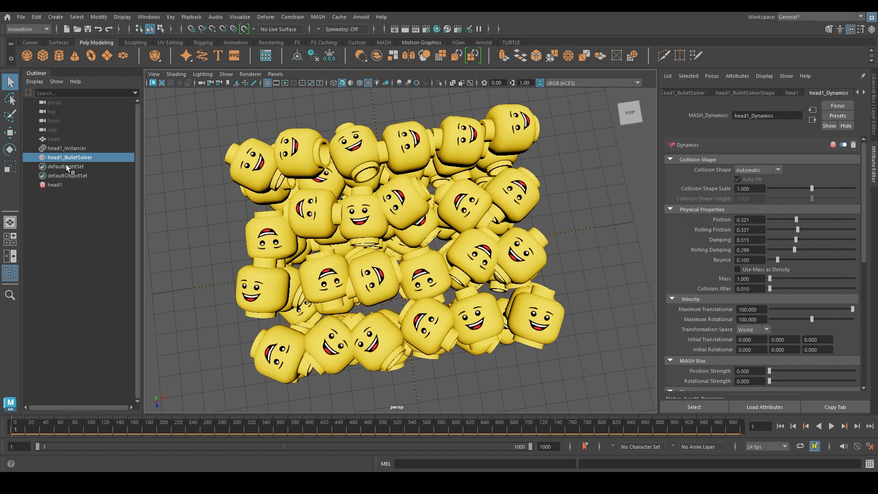
Step: Select the head1 MASH network and set its Distribute grid to 13 in X, 4 in Y and 8 in Z
click(57, 185)
click(712, 93)
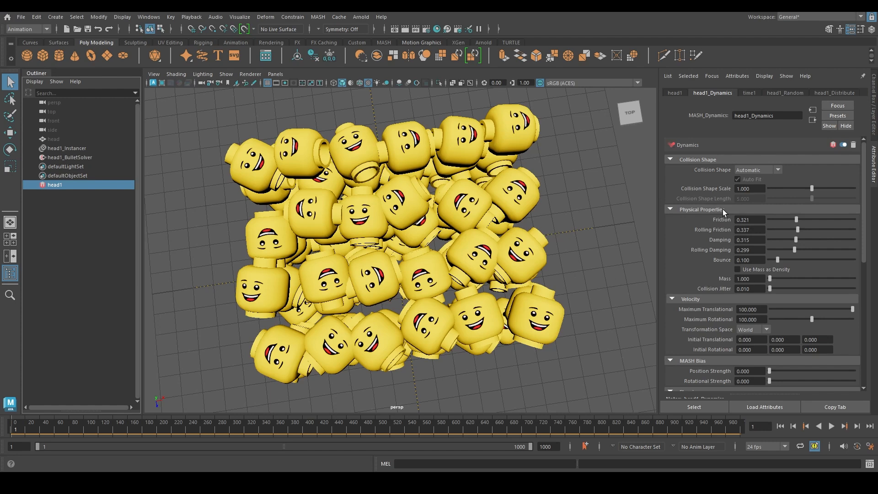
click(834, 93)
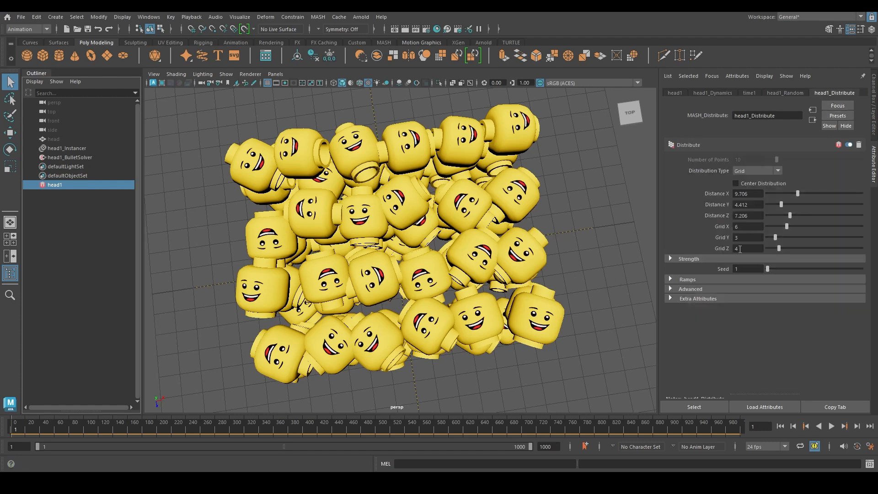
drag(794, 221, 794, 249)
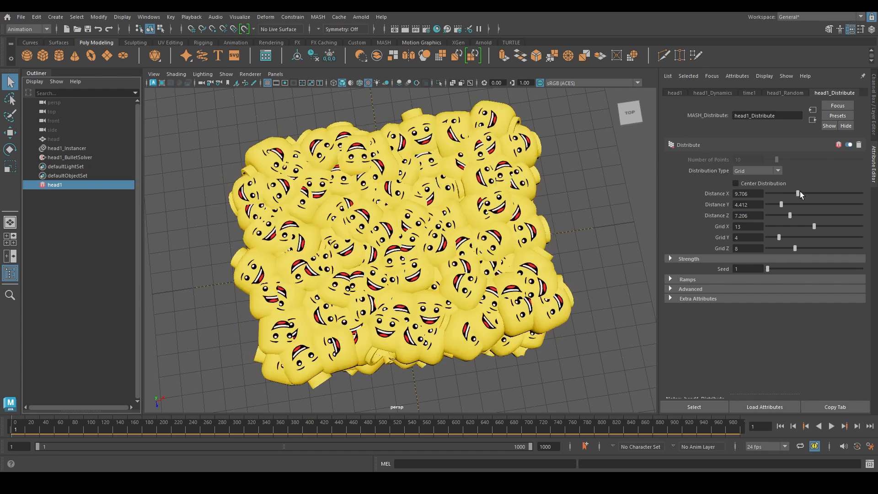
Step: Spread the distribution by setting Distance X to 28.235, Distance Y to 6.912 and Distance Z to 15.441
drag(800, 193, 840, 197)
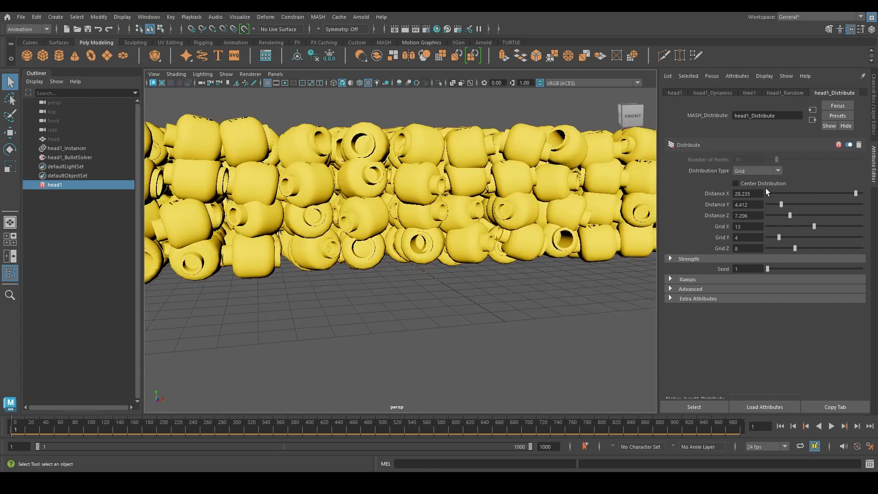
drag(781, 206, 800, 215)
alt+drag(633, 183, 450, 241)
drag(800, 215, 816, 215)
scroll(526, 197, down, 4)
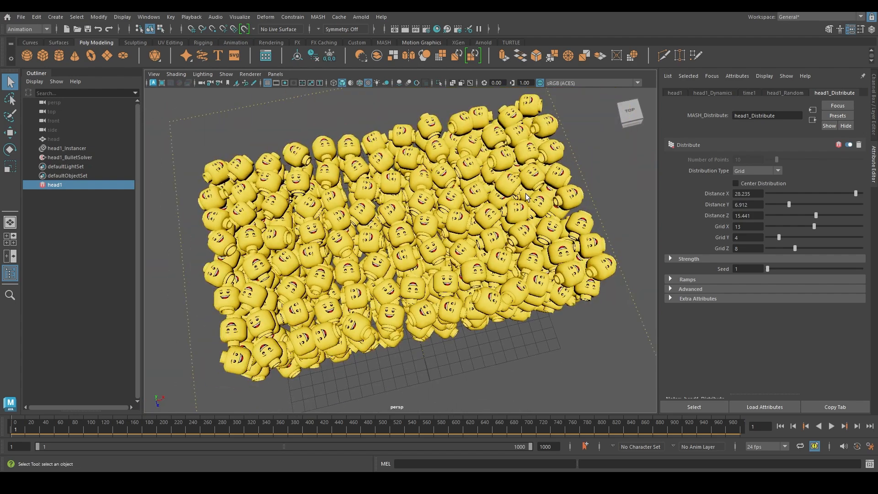
alt+drag(526, 197, 521, 205)
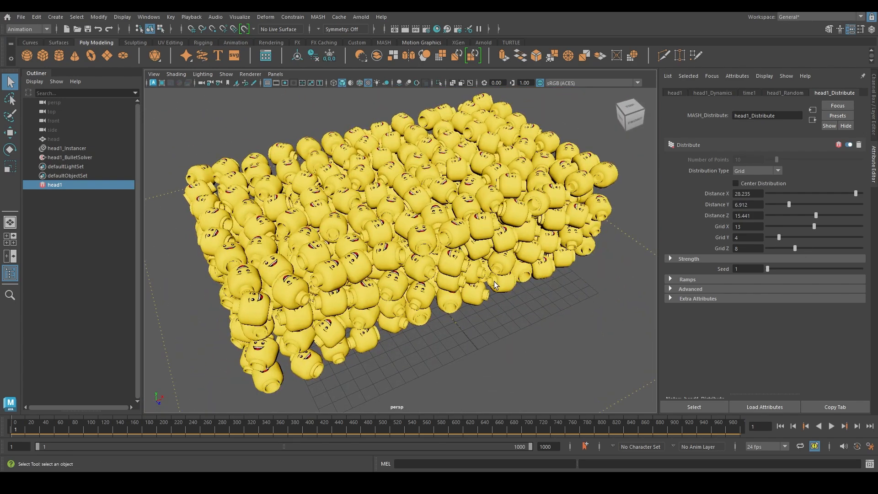
Step: Increase the Random node's rotation to 44.526 in X and 40.737 in Z for the head1 network
alt+drag(495, 282, 443, 292)
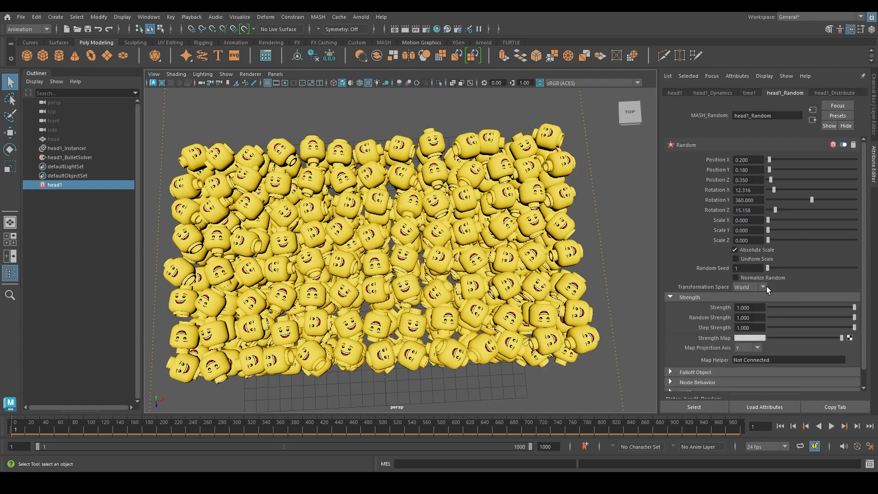
drag(779, 189, 787, 208)
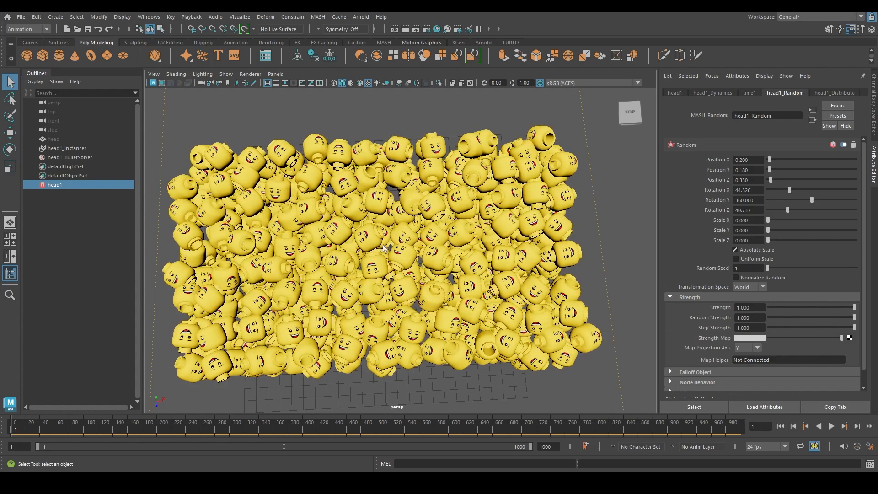
scroll(417, 241, up, 2)
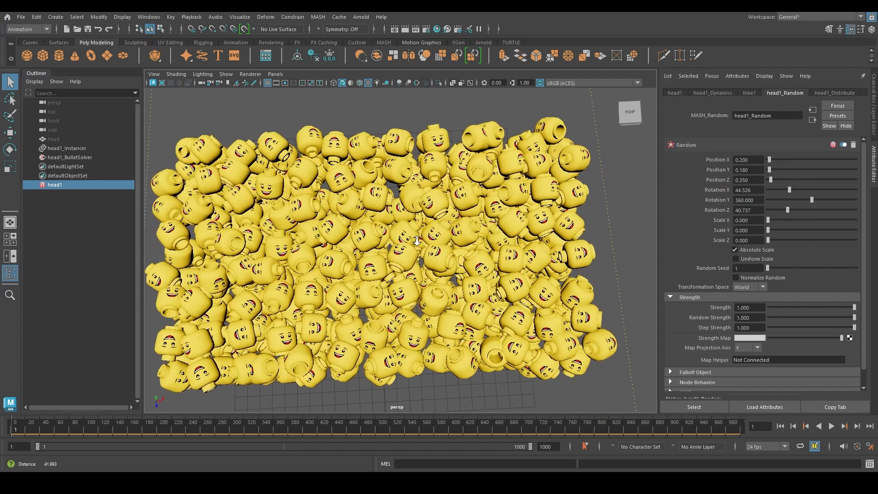
scroll(417, 241, up, 2)
alt+middle_drag(418, 242, 429, 234)
alt+drag(433, 239, 433, 242)
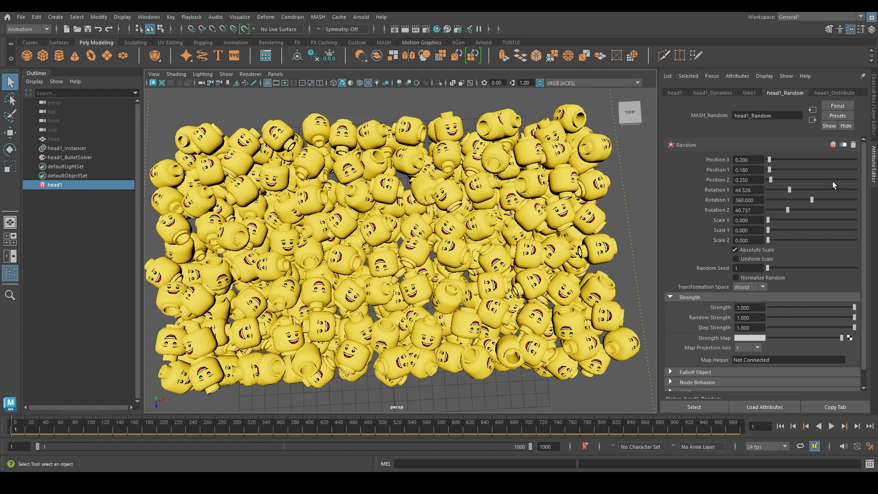
Step: Set Dynamics friction to 0.272 and rolling friction to 0.283, and play the simulation from the start to frame 52
click(720, 94)
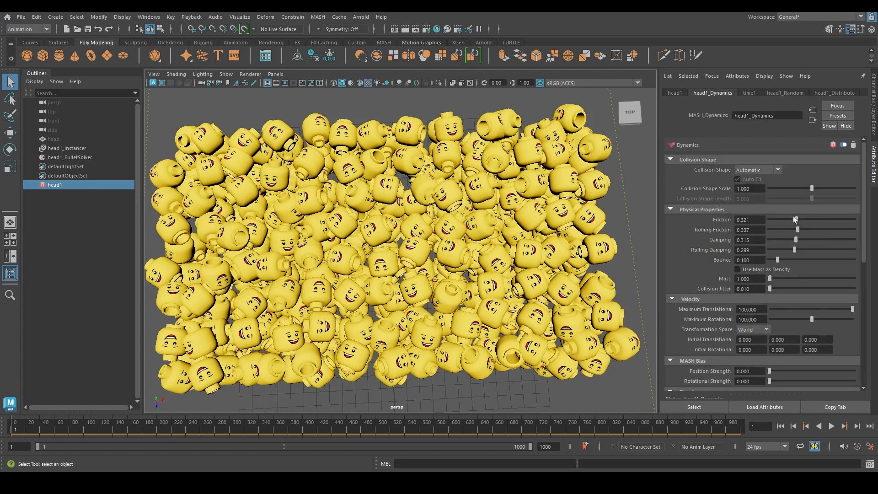
drag(794, 220, 794, 230)
click(831, 426)
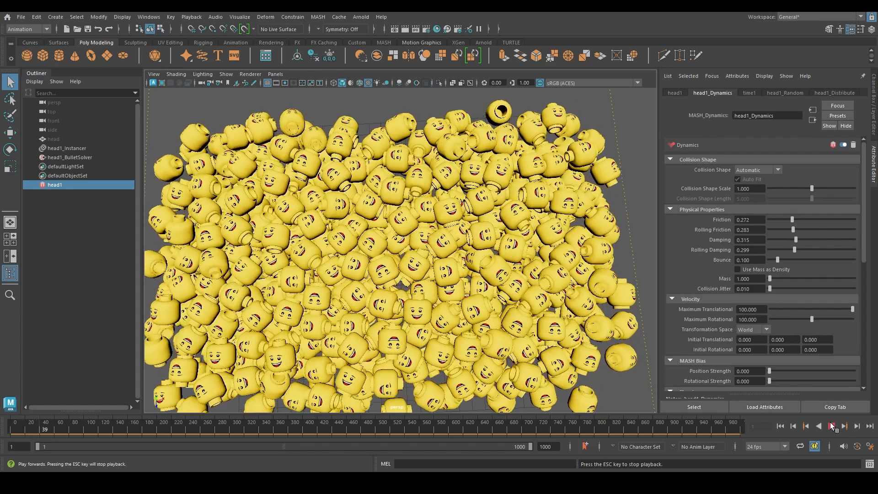
click(831, 425)
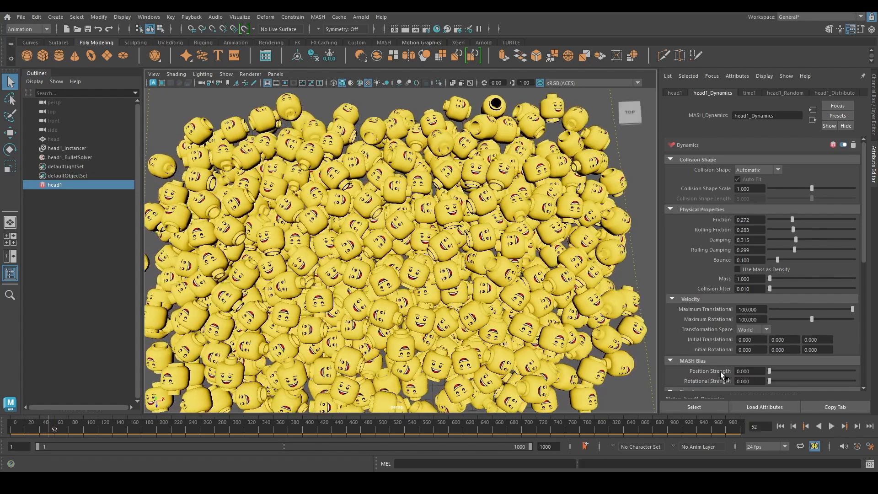
Step: Examine the simulated heads at frame 52 from above, both up close and as a whole pile
mouse_move(429, 245)
alt+middle_down()
mouse_move(434, 222)
mouse_move(436, 232)
alt+middle_up()
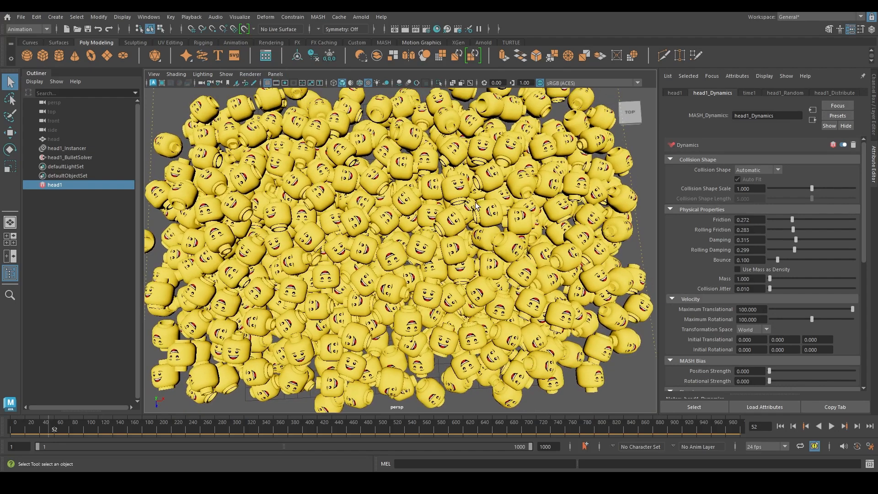
alt+right_drag(415, 264, 441, 312)
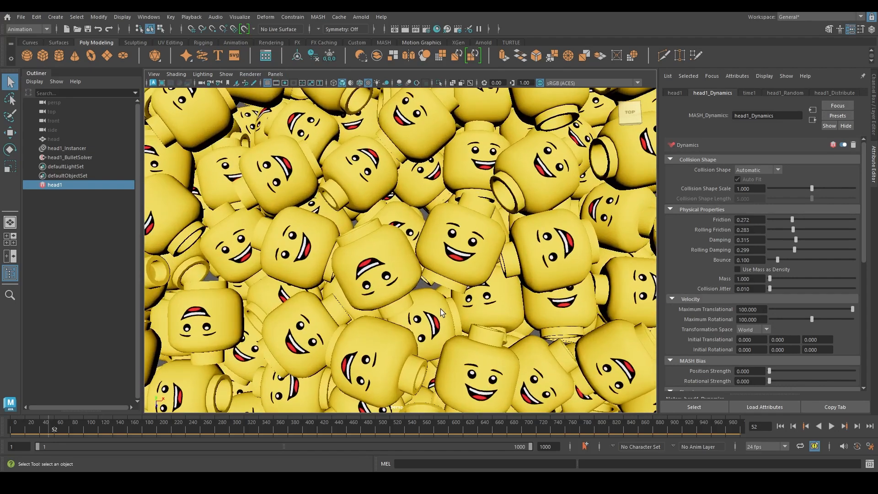
alt+drag(441, 312, 426, 290)
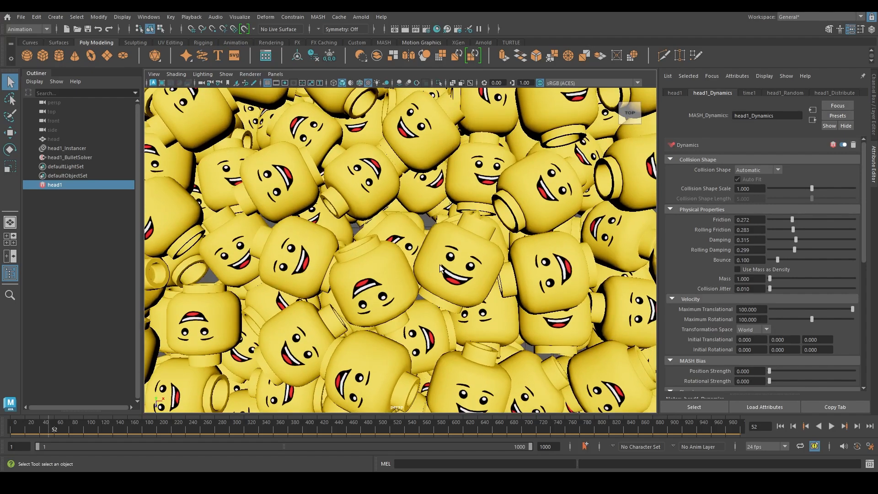
alt+right_drag(439, 268, 412, 246)
alt+right_drag(473, 286, 430, 280)
alt+drag(423, 299, 431, 327)
alt+right_drag(433, 329, 414, 295)
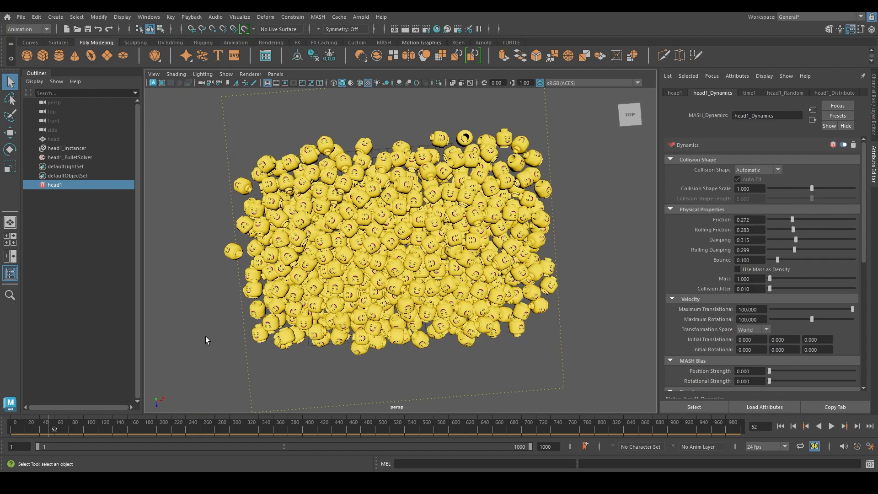
Step: Create a polygon plane under the heads and scale it up uniformly until it extends beyond the pile on all sides
click(106, 55)
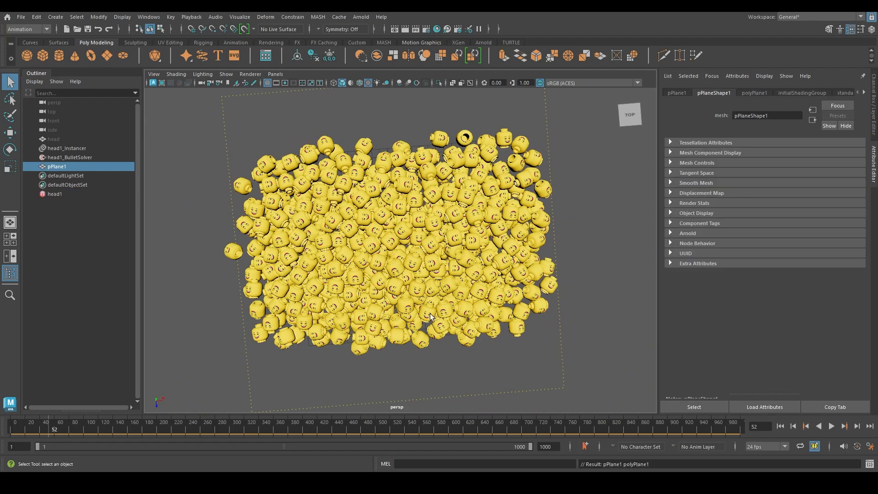
key(r)
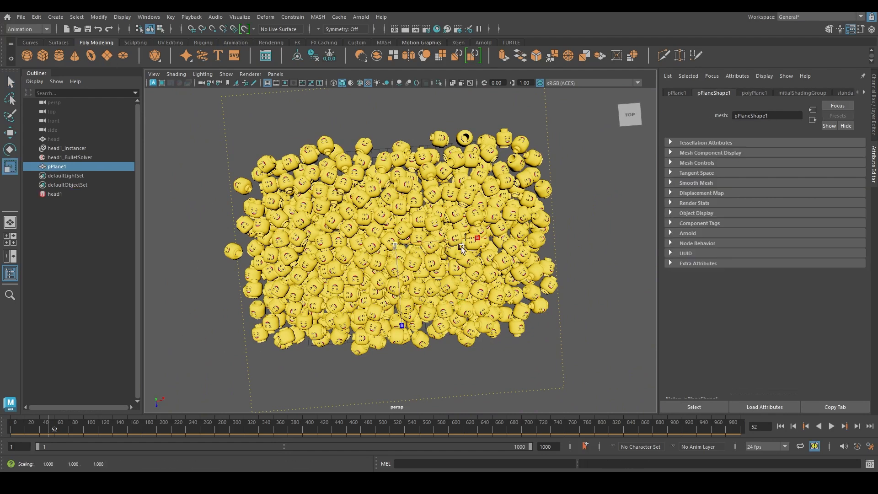
drag(461, 247, 508, 235)
alt+drag(336, 274, 336, 213)
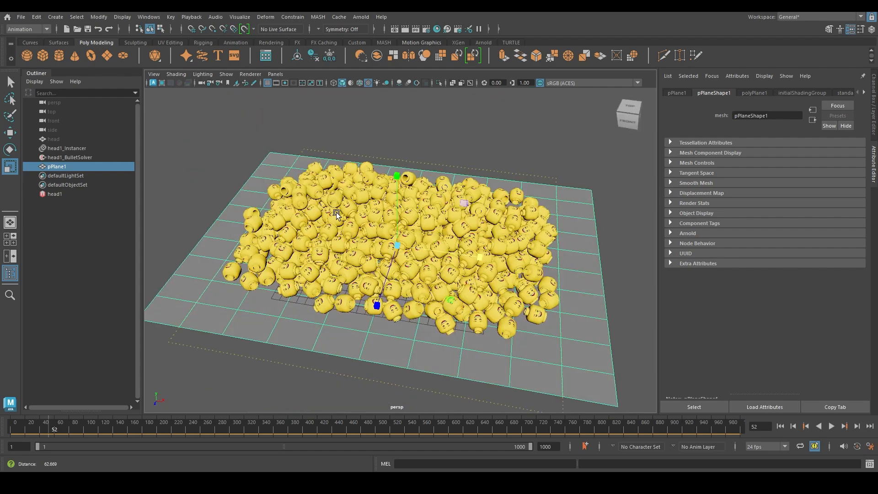
Step: Examine how densely the heads cover the plane, from above and at an angle, up close and from farther away
alt+right_drag(336, 213, 466, 256)
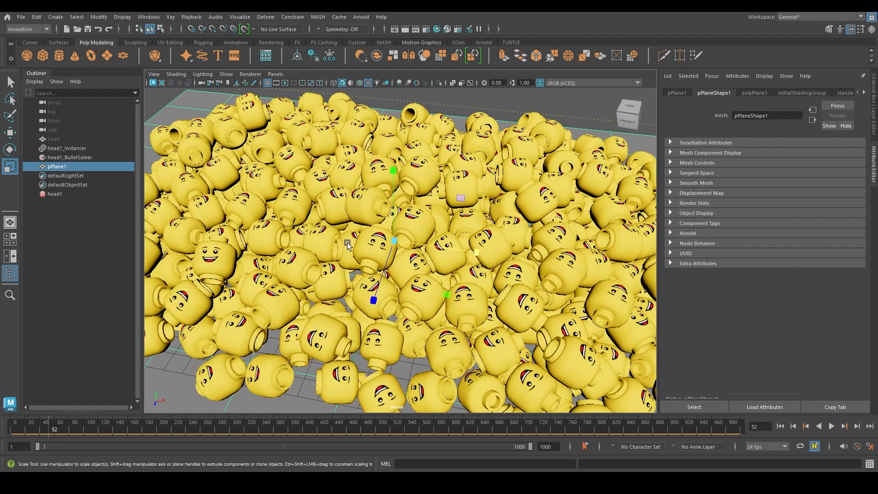
alt+drag(347, 244, 364, 272)
alt+right_drag(367, 162, 511, 303)
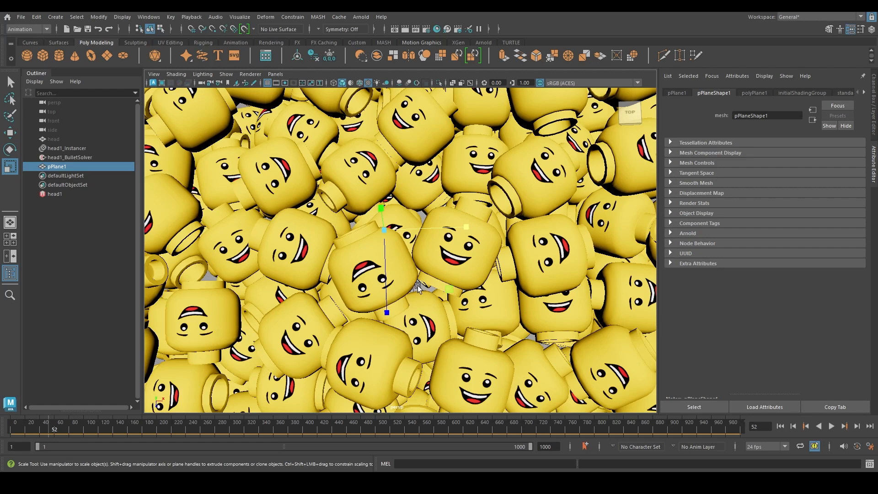
scroll(198, 258, down, 5)
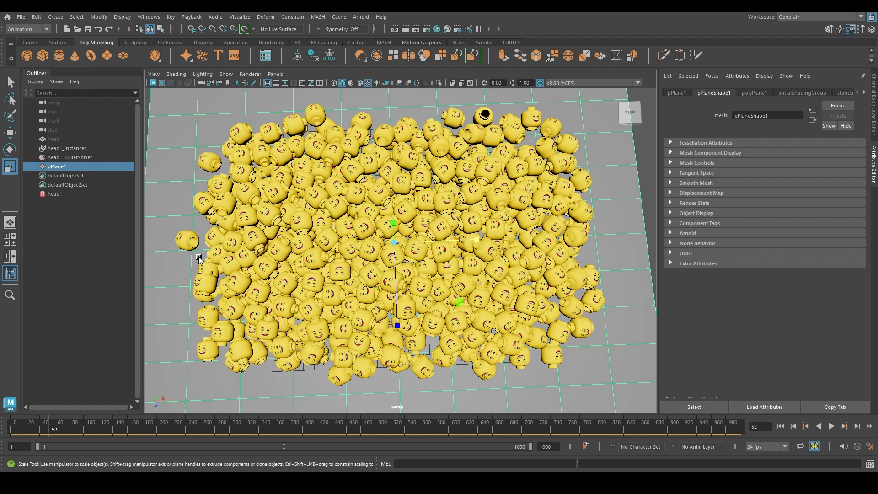
scroll(410, 260, up, 5)
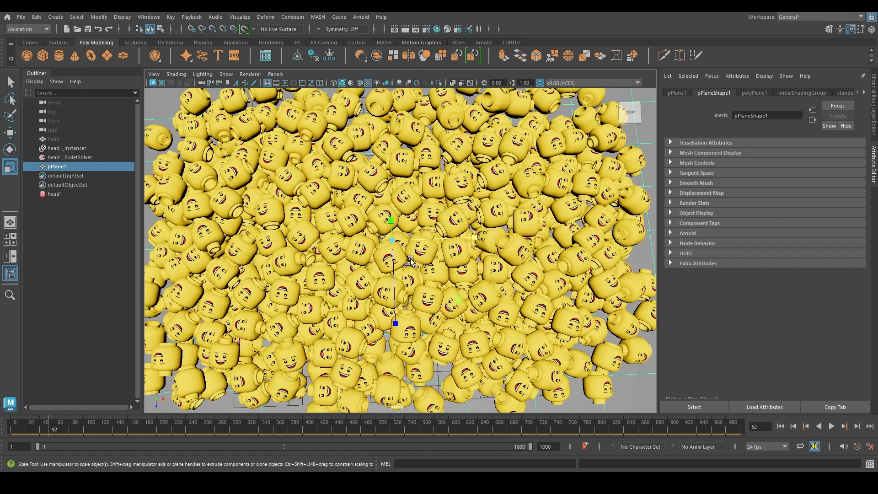
alt+right_drag(411, 260, 345, 231)
mouse_move(345, 231)
alt+mouse_down()
mouse_move(339, 185)
mouse_move(334, 230)
alt+mouse_up()
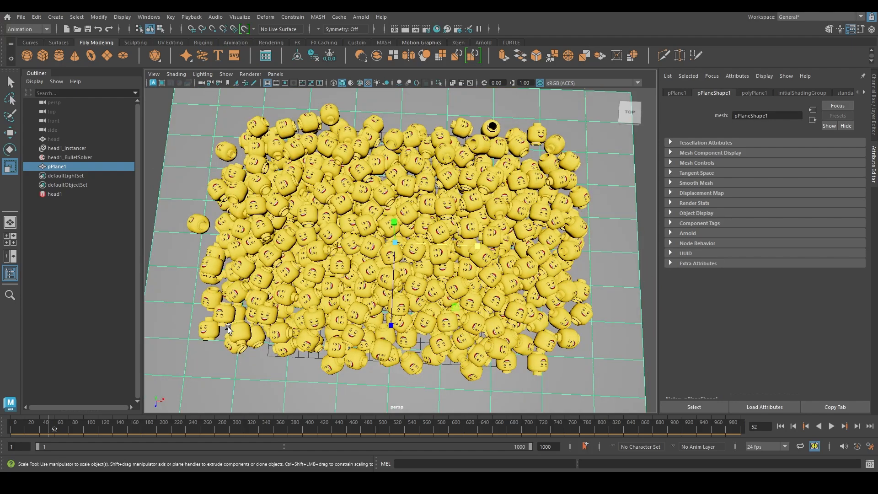
key(alt)
mouse_move(434, 280)
alt+mouse_down()
mouse_move(444, 277)
mouse_move(436, 281)
alt+mouse_up()
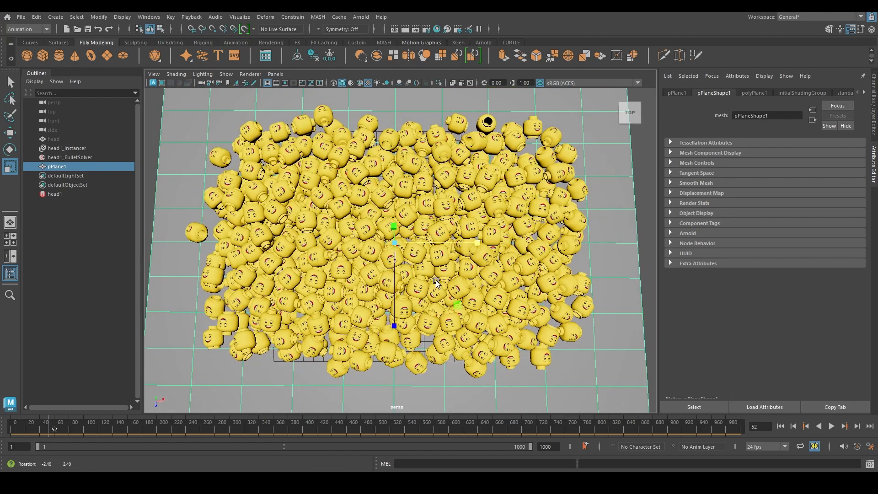
alt+right_drag(436, 281, 484, 285)
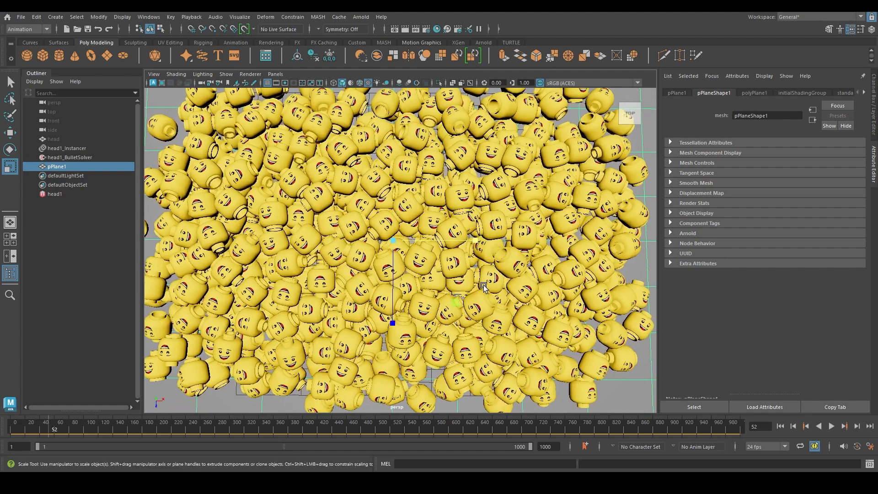
Step: Select the head1 MASH network and reduce its Distribute grid to 11 in X and 7 in Z
click(845, 93)
click(55, 194)
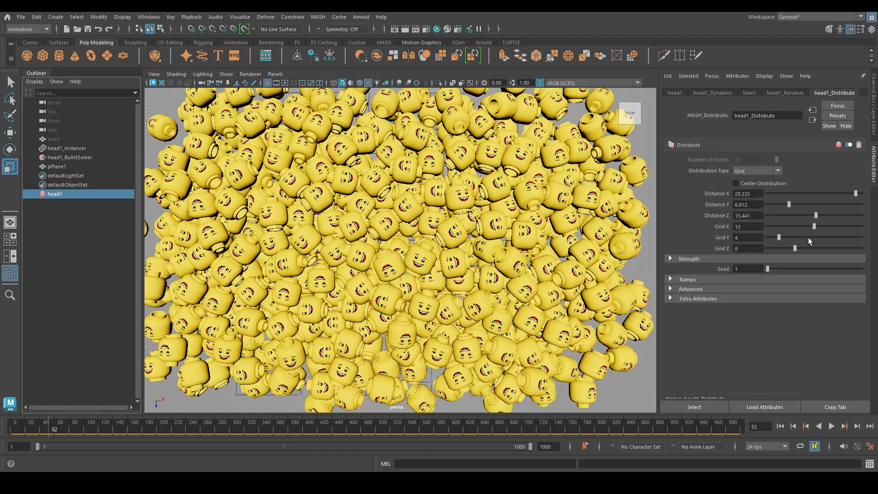
click(810, 226)
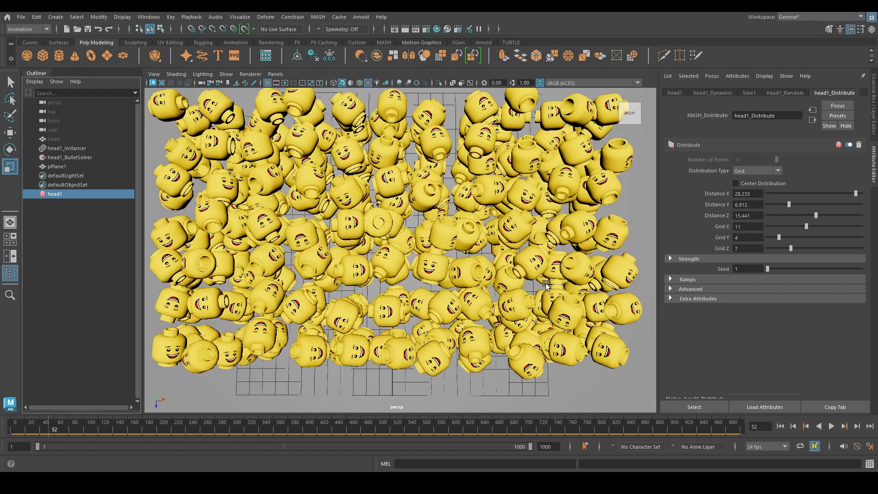
scroll(535, 280, down, 3)
alt+drag(535, 280, 547, 247)
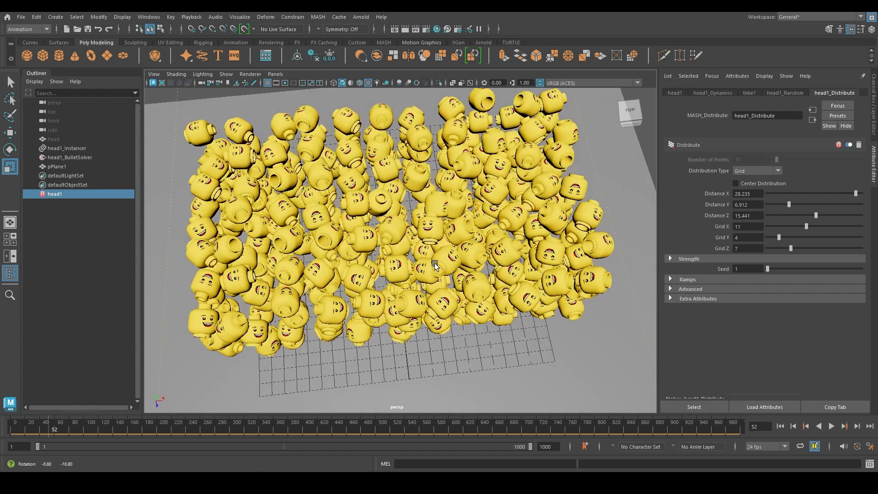
Step: Rewind to frame 1 and check from below and from the side how the heads sit relative to the plane
click(781, 426)
alt+drag(432, 165, 394, 214)
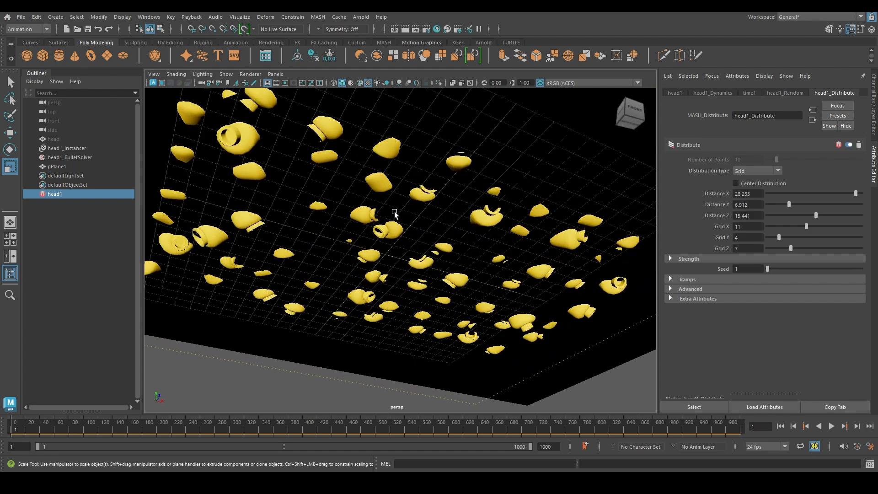
alt+drag(496, 217, 415, 194)
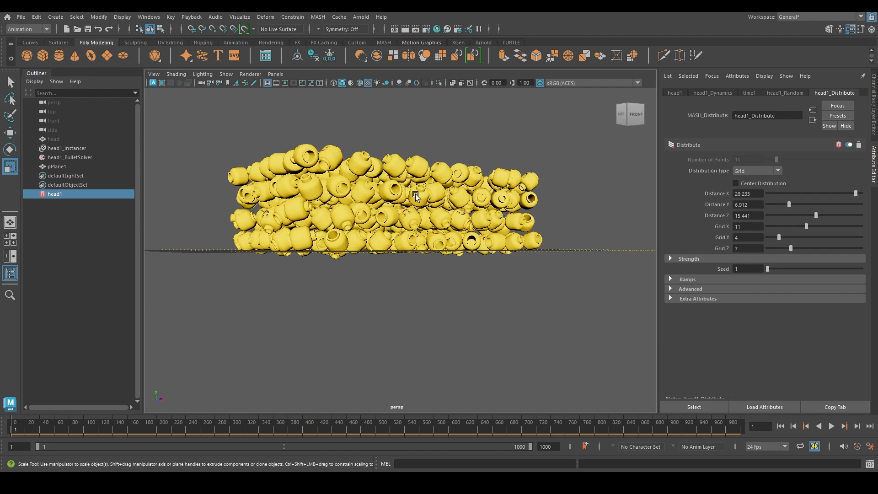
alt+drag(415, 194, 399, 265)
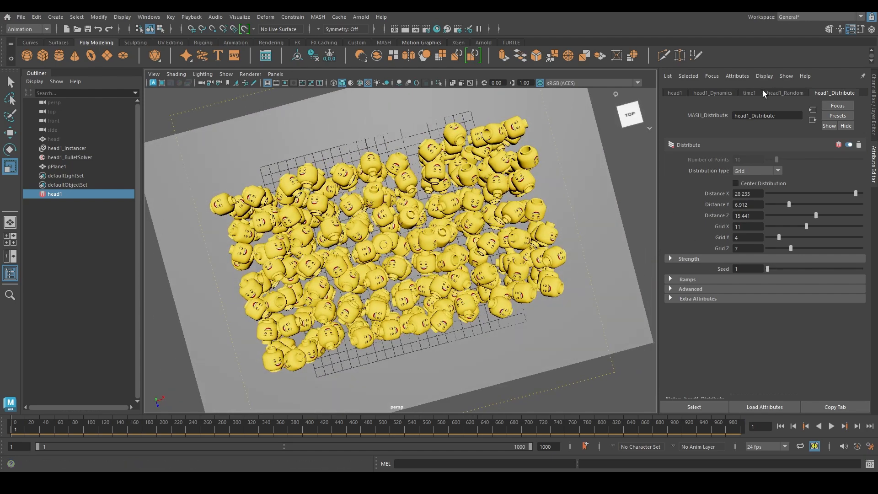
Step: Add a Transform node to the head1 MASH network and set its Y position to 5
click(675, 93)
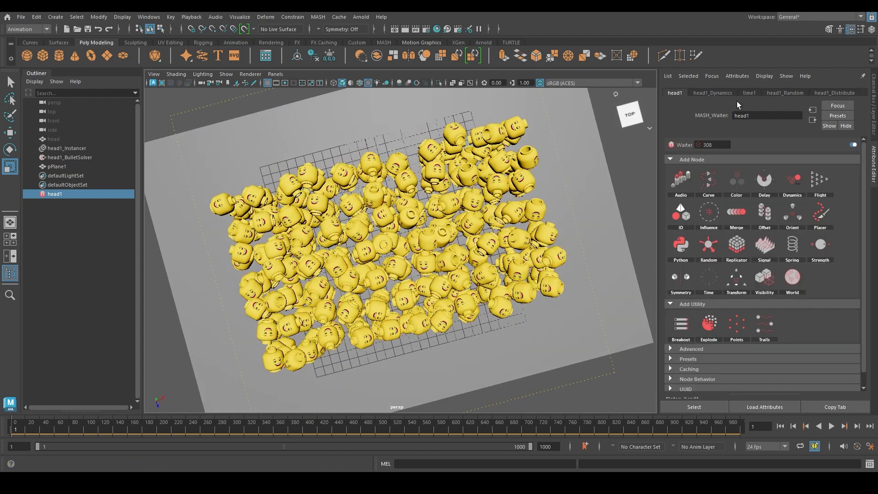
click(828, 93)
click(675, 92)
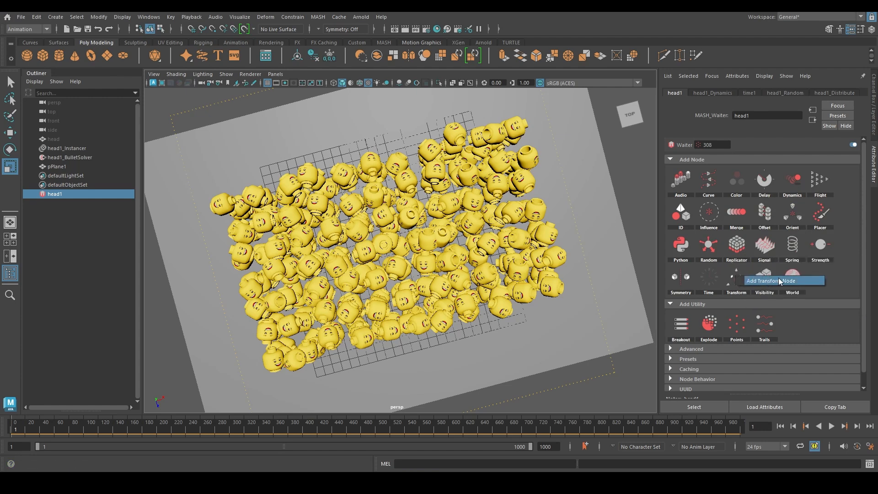
click(779, 279)
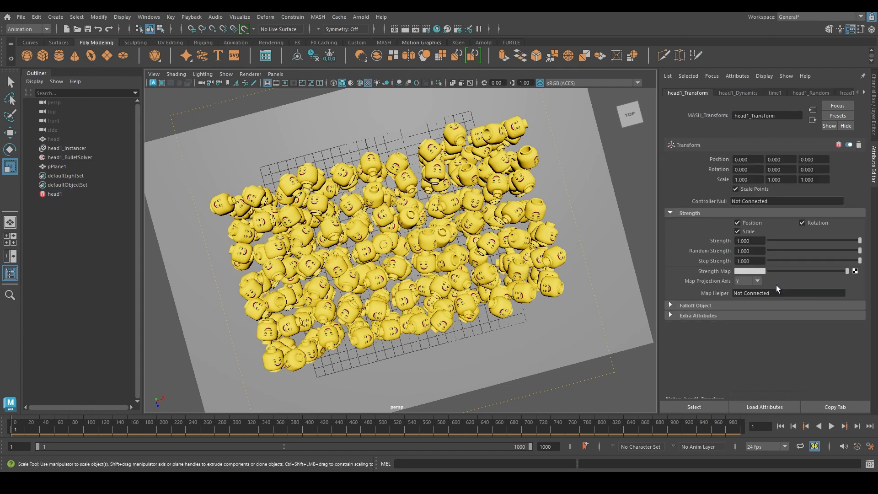
click(781, 159)
text(5)
key(Return)
Step: Play the simulation from frame 1 to frame 74 and view the fallen heads up close from above
scroll(411, 259, down, 3)
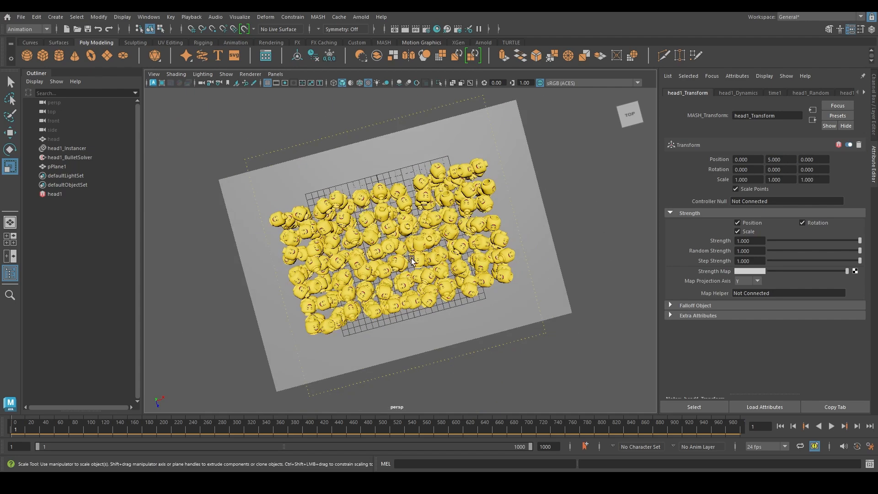
alt+drag(411, 260, 421, 303)
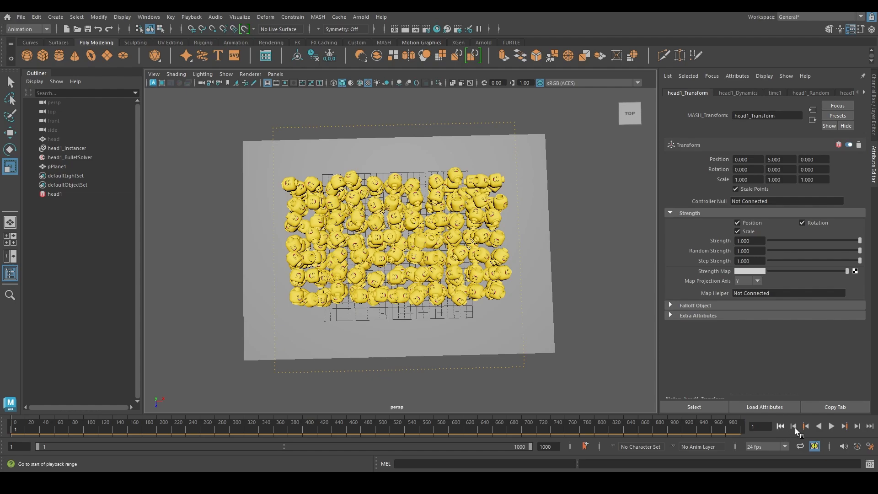
click(832, 426)
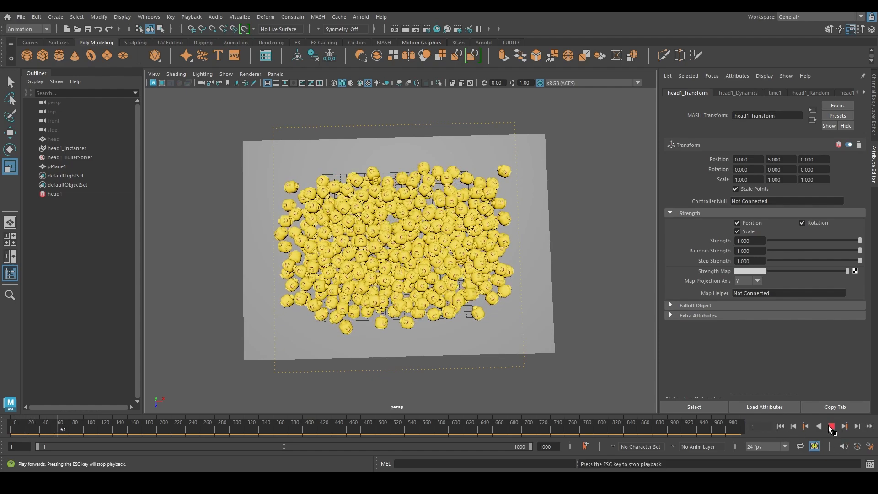
click(833, 426)
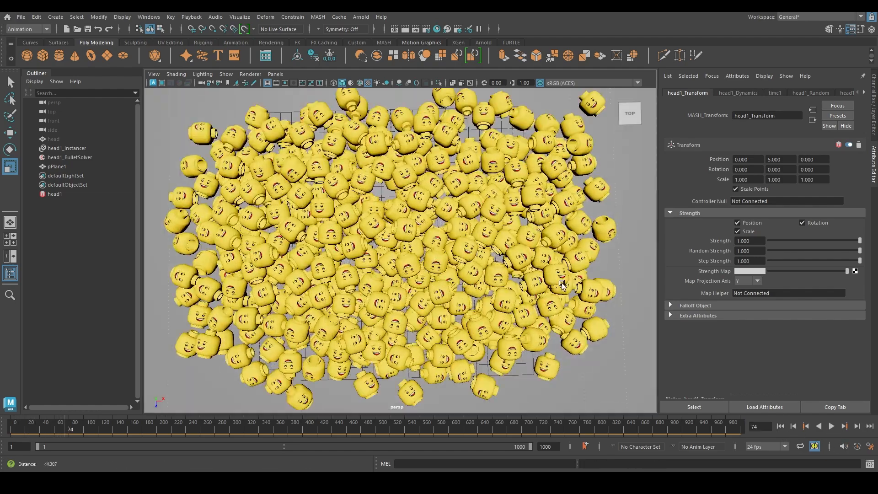
alt+drag(480, 299, 414, 244)
scroll(408, 279, up, 5)
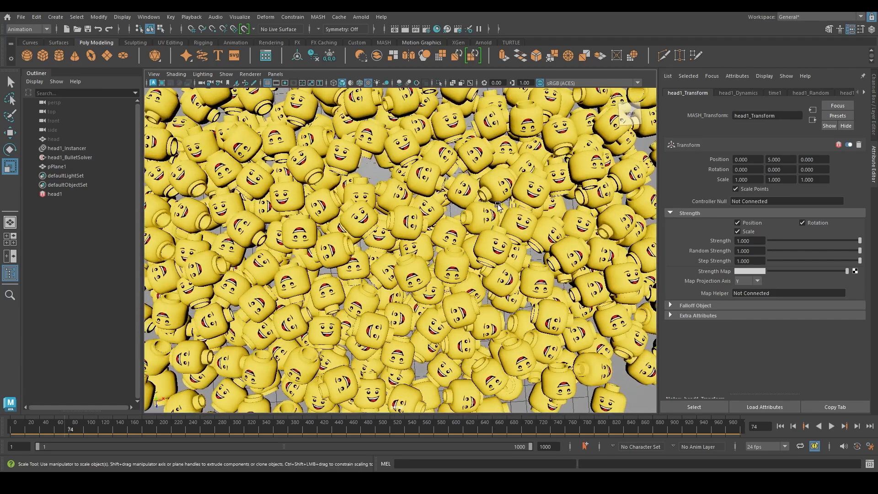
Step: In the head1_Dynamics node, set the MASH Bias Rotational Strength to 100
scroll(415, 242, down, 3)
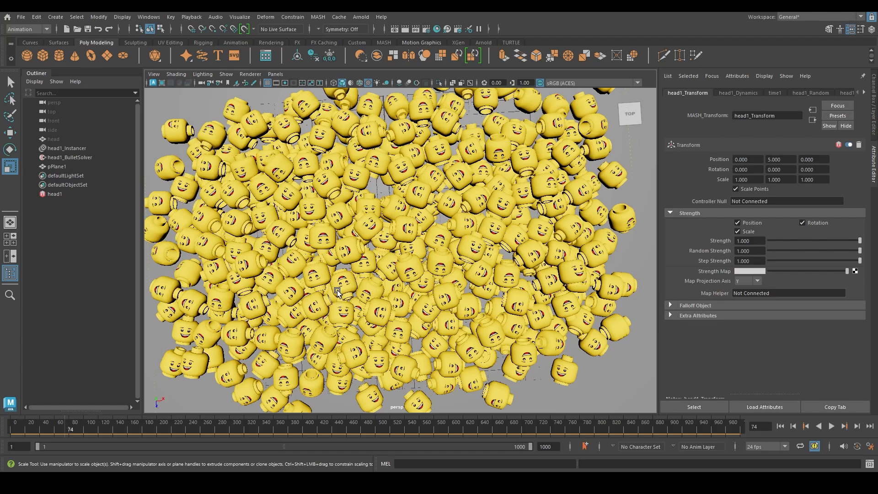
right_click(864, 92)
click(835, 106)
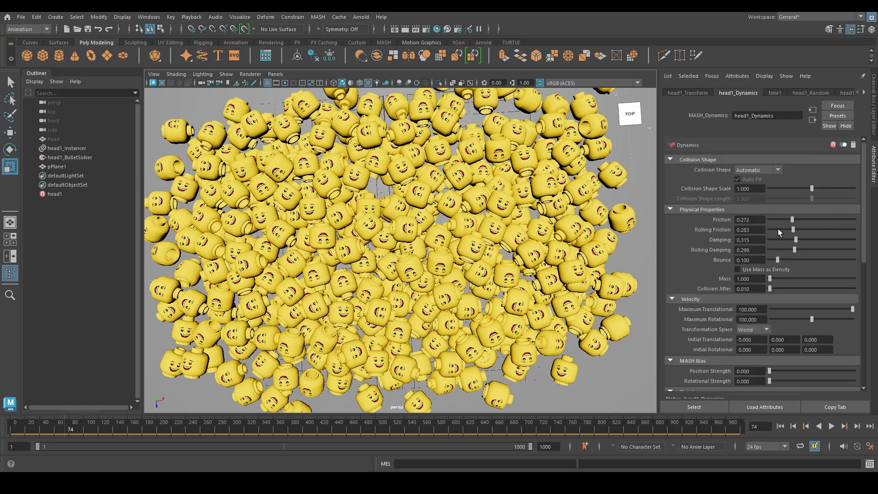
scroll(721, 310, down, 3)
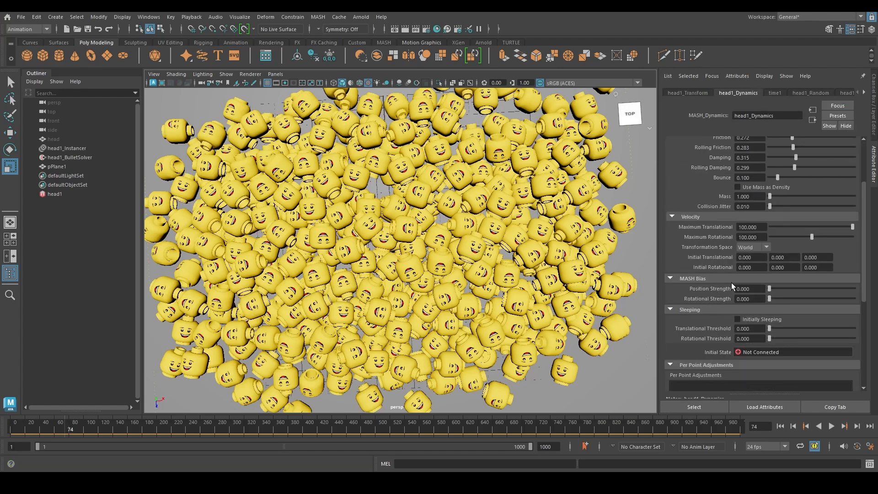
click(759, 298)
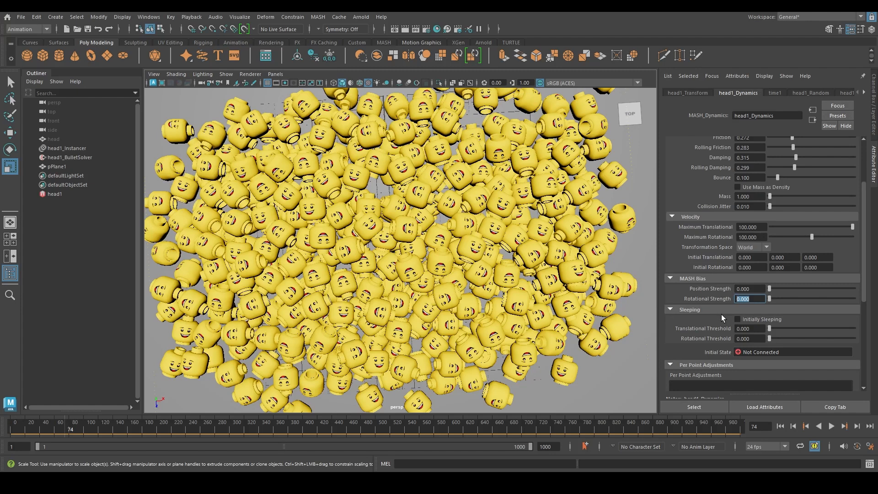
text(100)
key(Return)
click(765, 298)
drag(759, 300, 687, 288)
Step: Replay the simulation from frame 1 to frame 170 and view the fallen heads from above
click(780, 425)
click(832, 426)
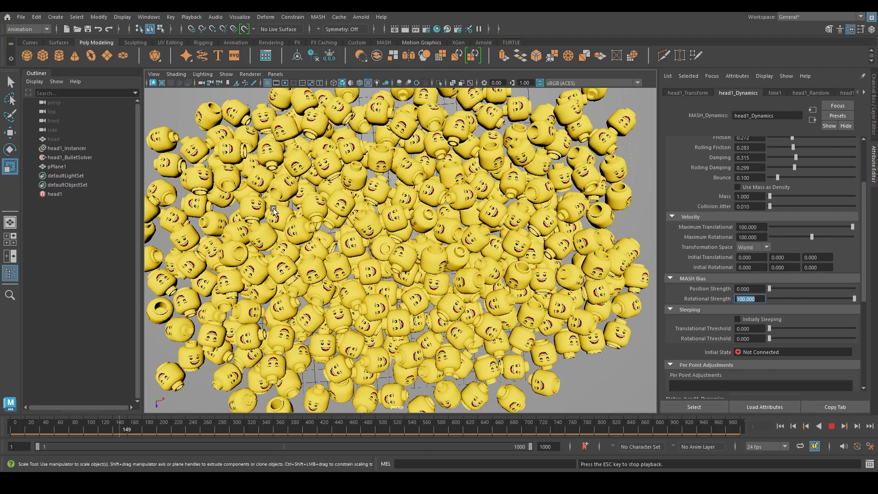
click(833, 427)
scroll(418, 251, down, 3)
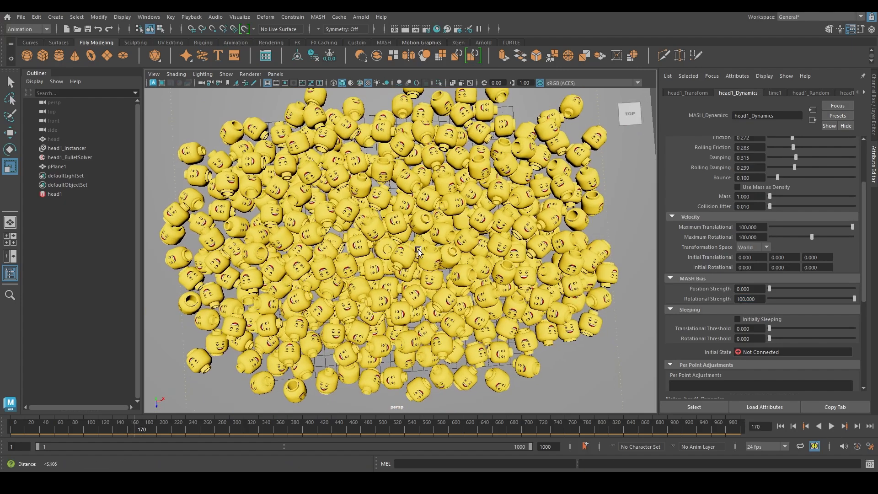
scroll(418, 251, up, 2)
alt+drag(418, 251, 423, 272)
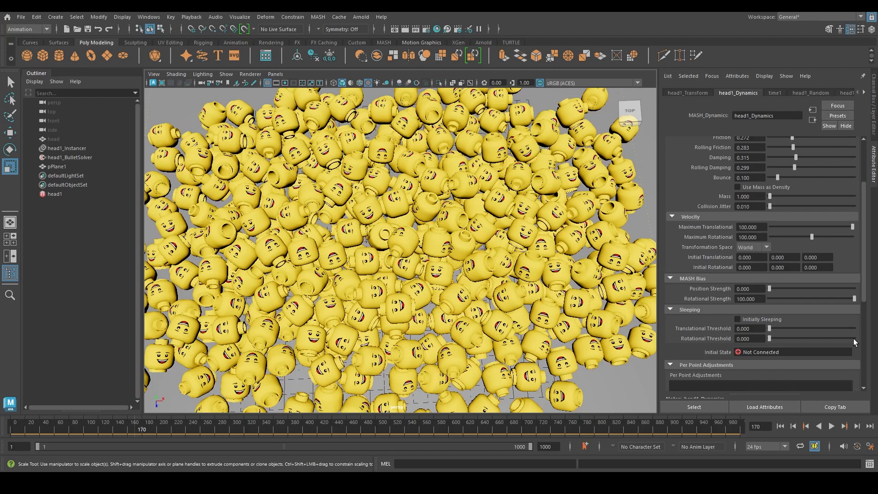
Step: Create a Dynamics initial state from frame 170, then rewind to the first frame and examine the heads from above
click(738, 352)
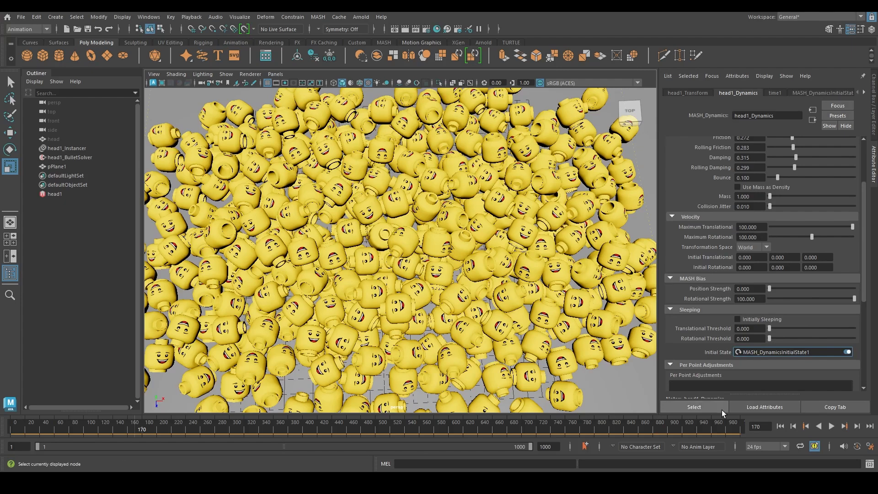
click(14, 430)
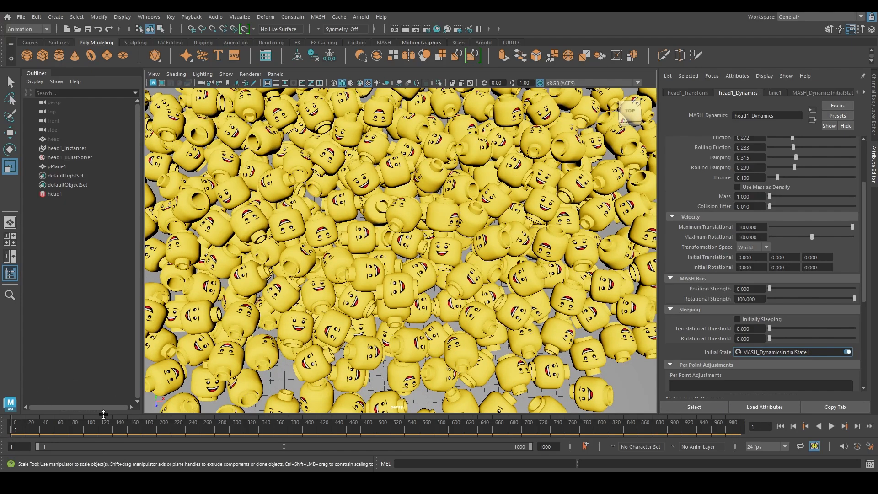
alt+right_drag(538, 228, 445, 216)
scroll(446, 217, up, 5)
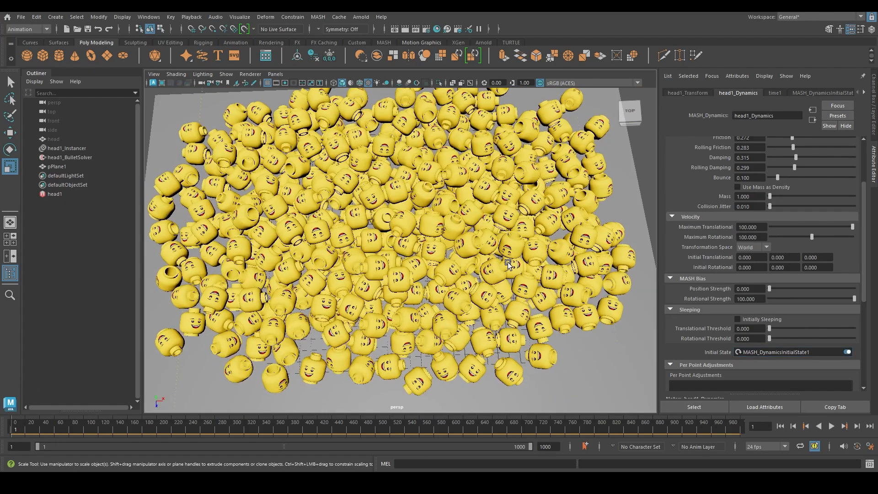
mouse_move(409, 285)
alt+mouse_down()
mouse_move(443, 264)
mouse_move(421, 281)
alt+mouse_up()
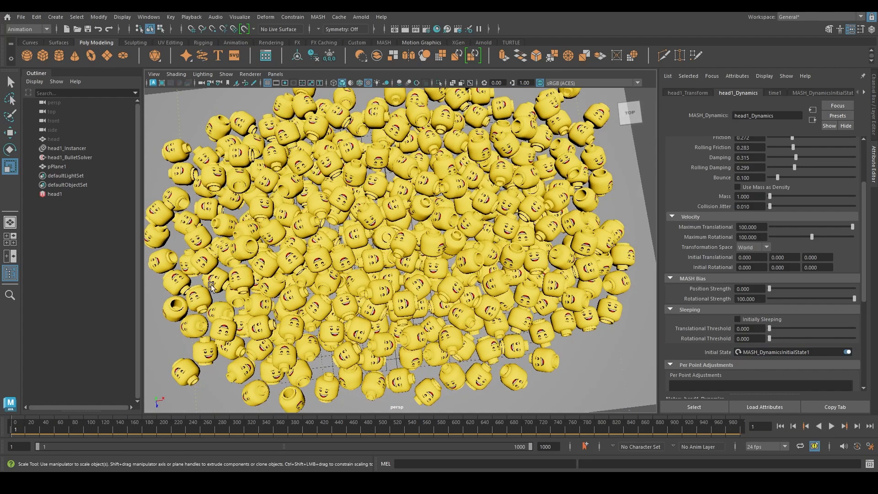
alt+drag(551, 347, 514, 211)
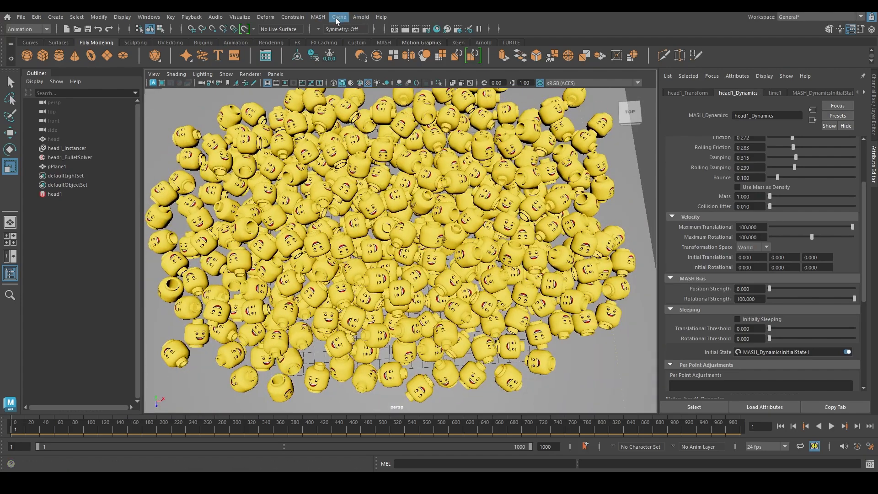
Step: Open the MASH Editor and delete the MASH_DynamicsInitialState1 node from the head1 network
click(318, 17)
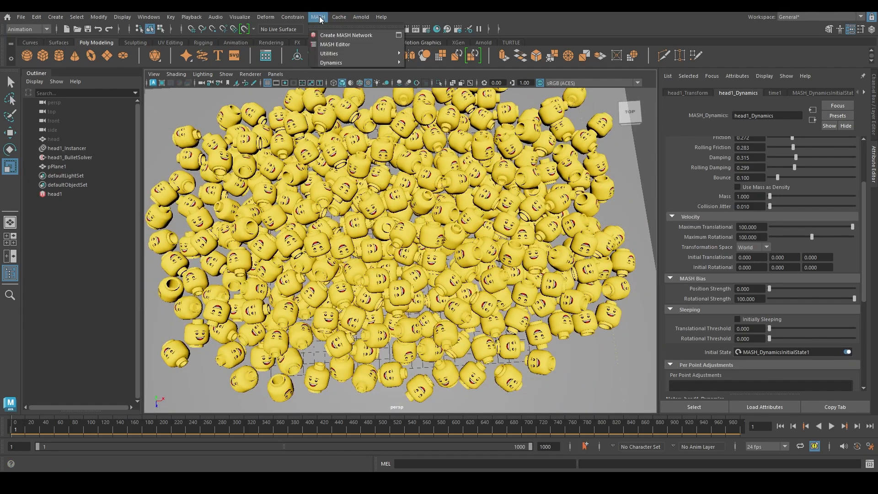
click(335, 44)
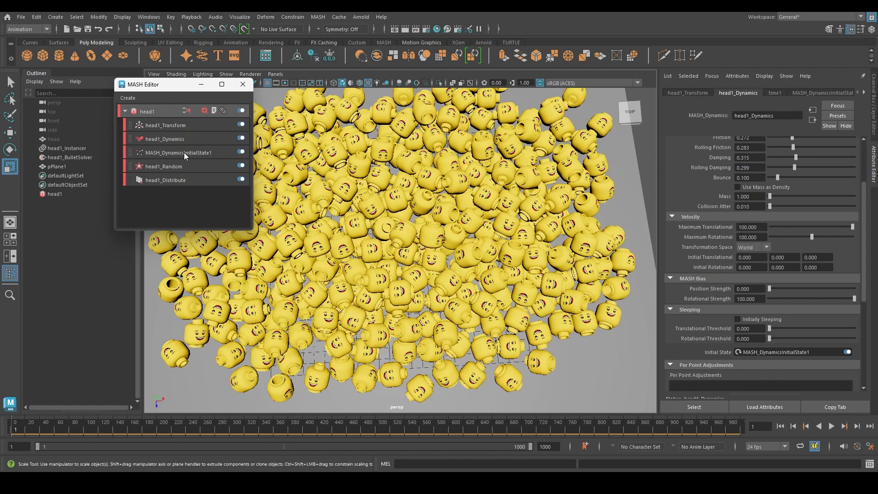
right_click(184, 152)
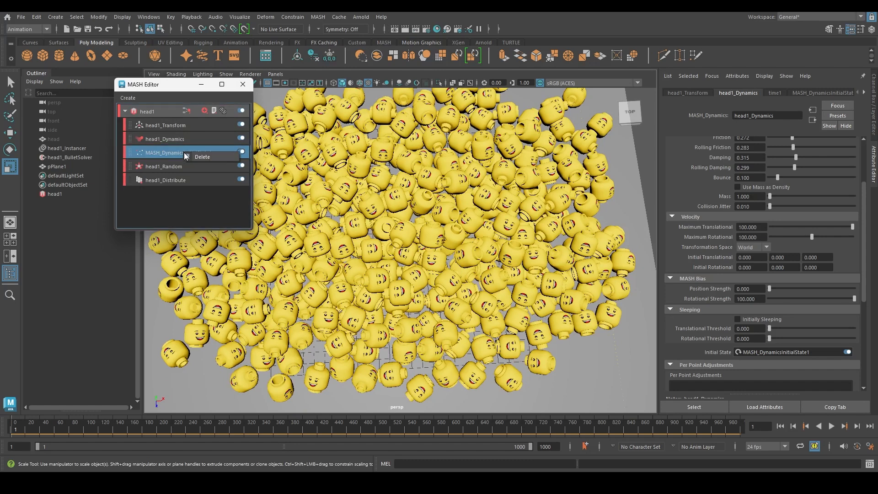
click(211, 158)
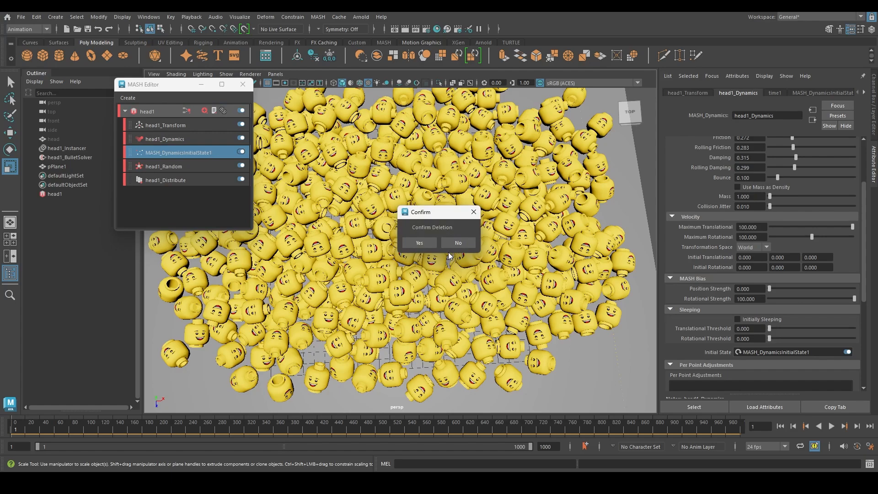
key(Return)
Step: Play the simulation to frame 56 and view the heads on the plane from above
alt+right_drag(451, 261, 407, 242)
alt+drag(407, 242, 457, 224)
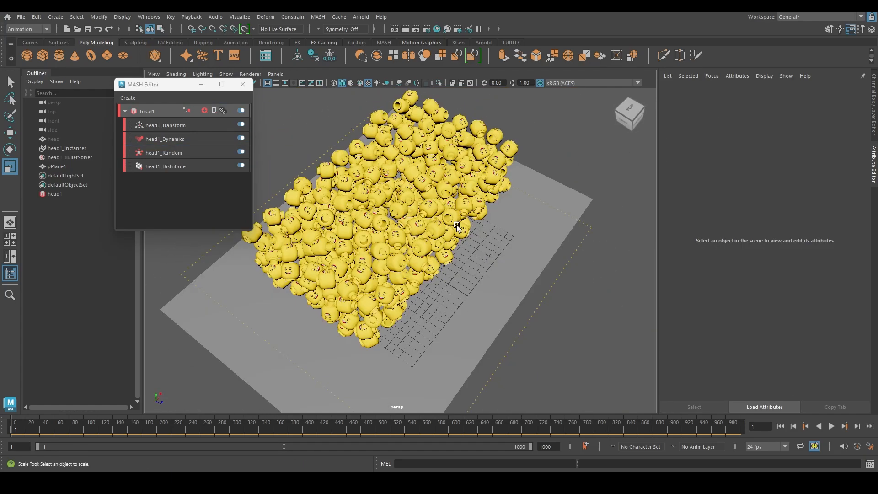
click(831, 425)
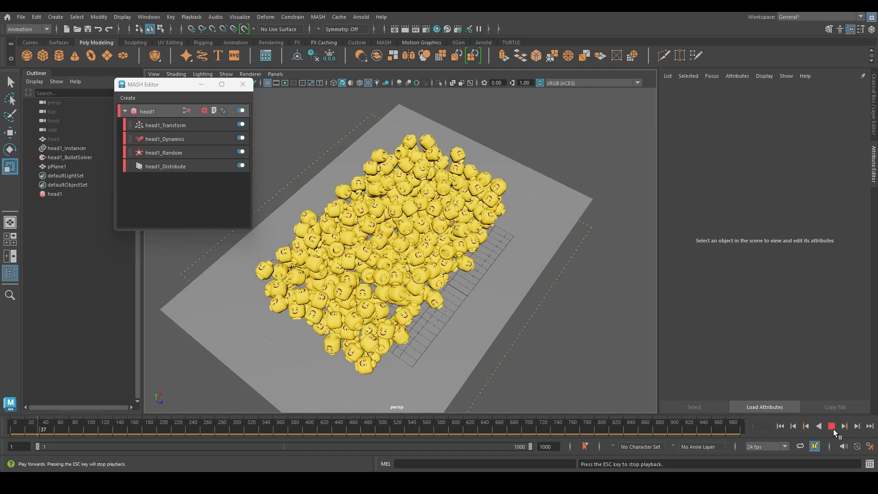
click(832, 426)
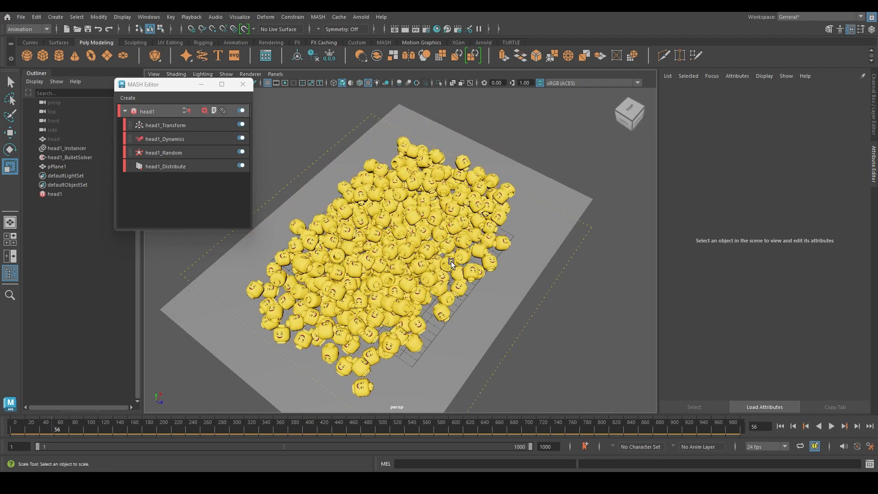
alt+drag(451, 261, 389, 284)
Step: Select head1_Dynamics and create its initial state from the heads' arrangement at frame 56
click(177, 161)
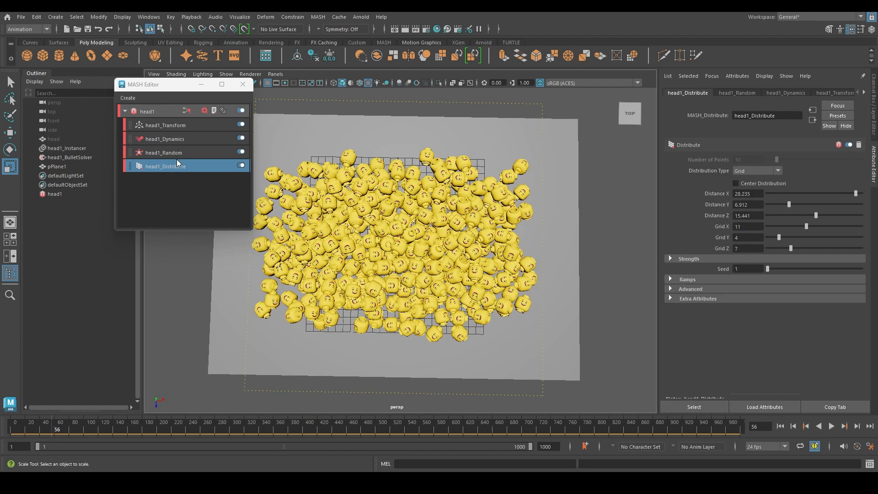
click(183, 139)
click(738, 352)
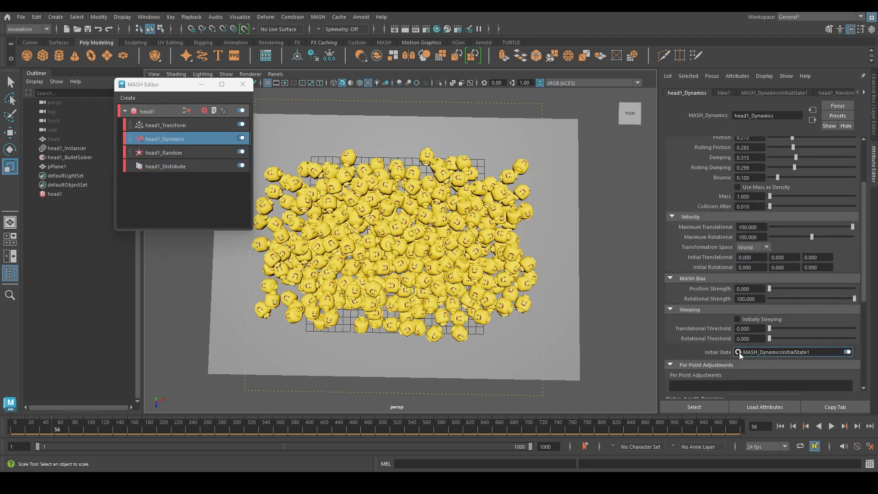
Step: Rewind to frame 1 and check from the side how high the heads sit above the plane
click(781, 426)
alt+drag(494, 320, 516, 218)
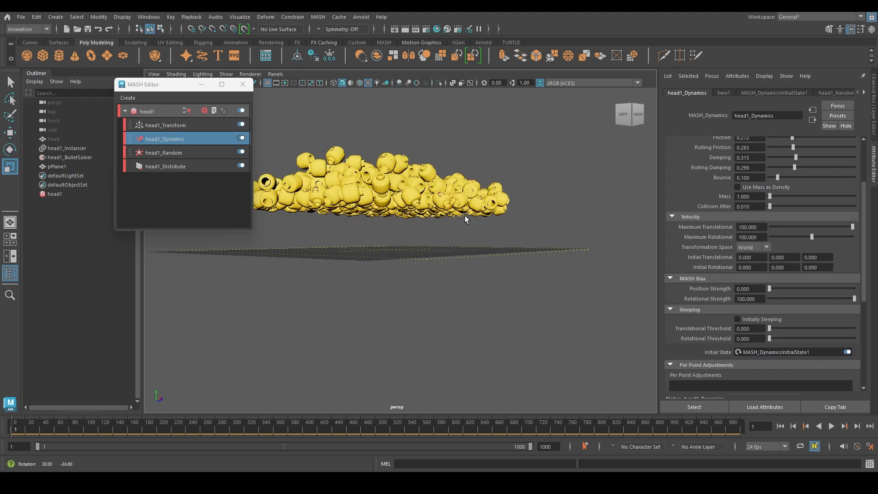
alt+drag(465, 215, 492, 220)
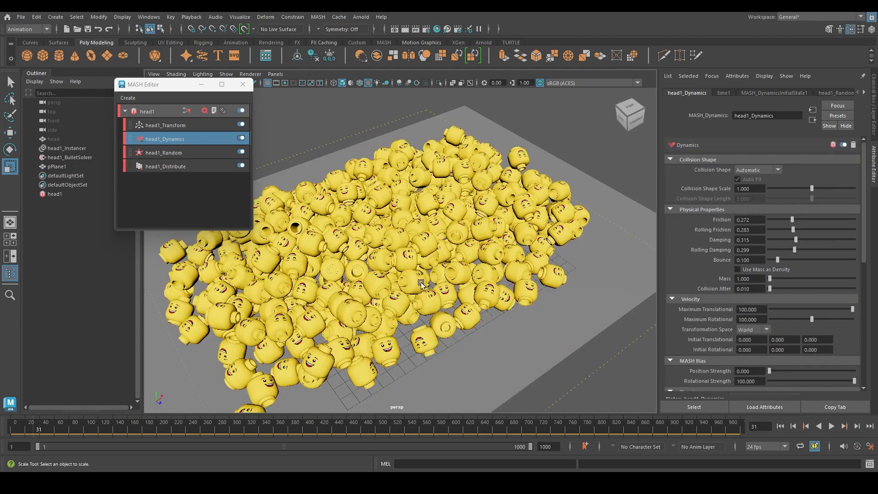
Step: Examine the simulated heads at frame 31 from above, at an angle and up close, and review the Dynamics attributes
scroll(421, 284, down, 4)
alt+drag(421, 289, 278, 289)
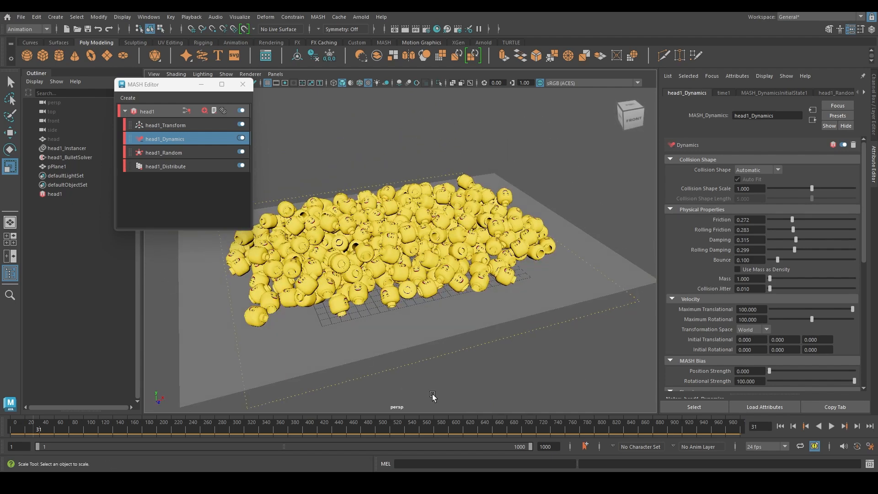
alt+drag(399, 283, 399, 287)
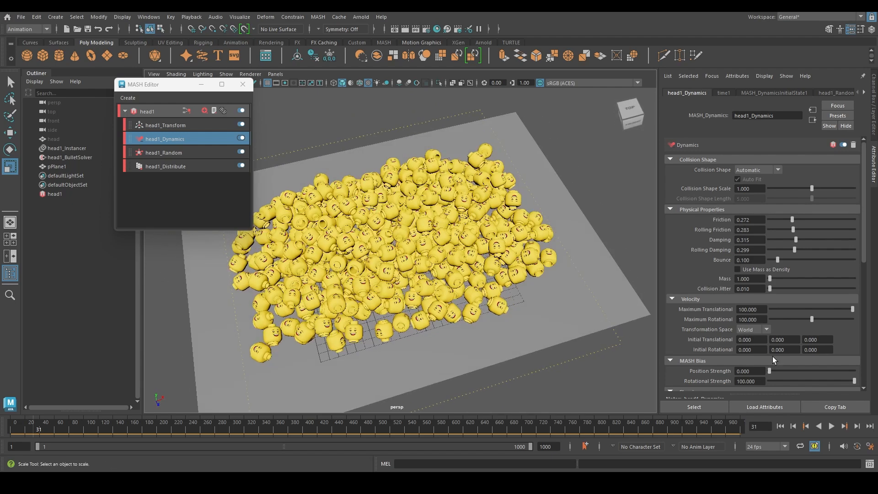
scroll(702, 322, down, 3)
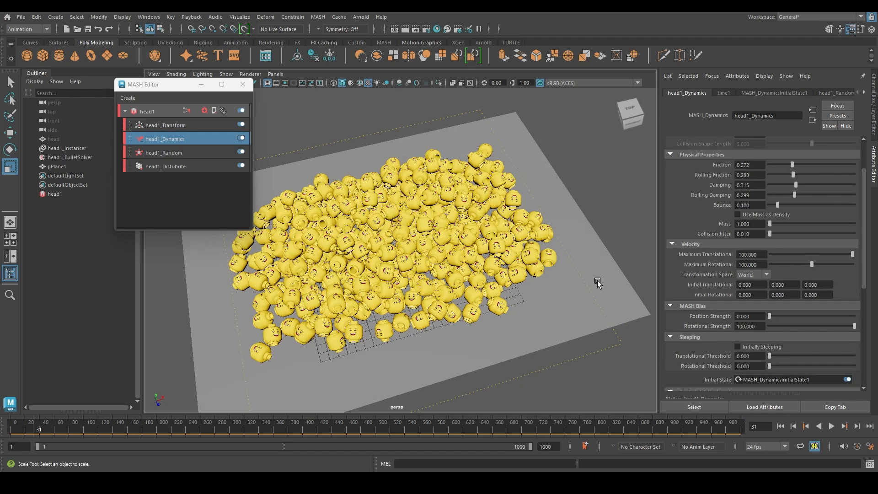
alt+right_drag(377, 245, 441, 236)
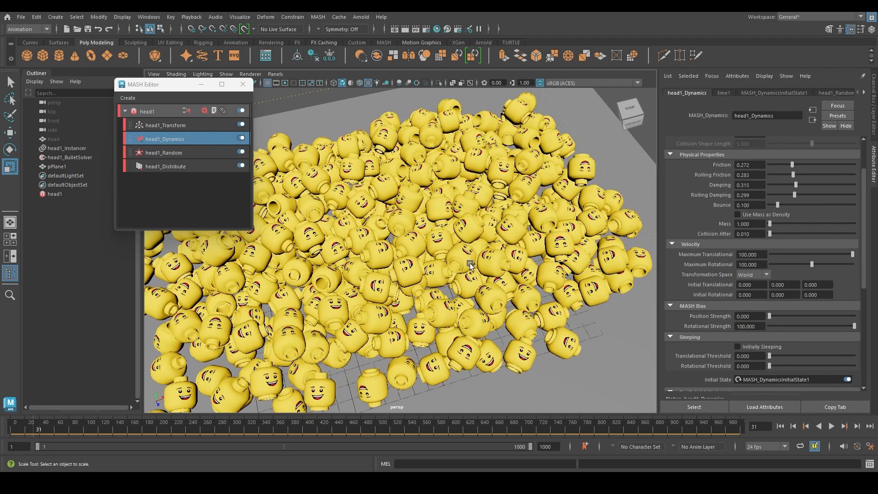
alt+drag(471, 263, 467, 276)
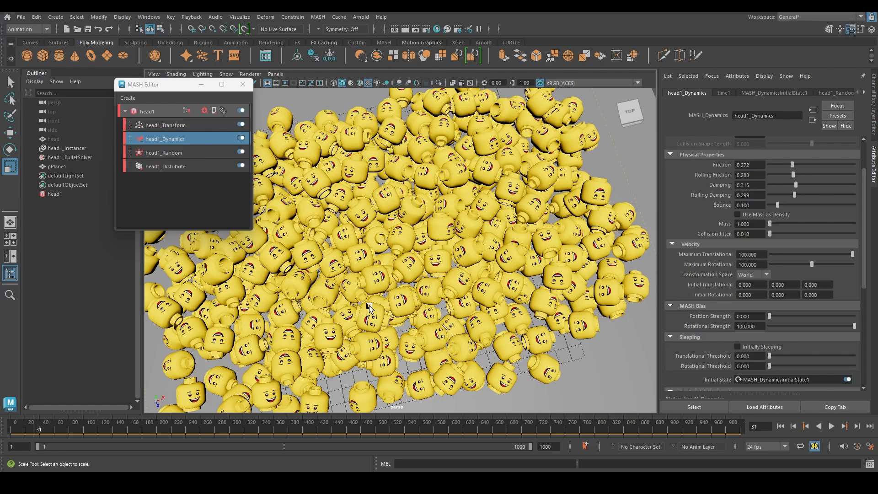
alt+drag(503, 293, 474, 211)
alt+drag(431, 248, 403, 284)
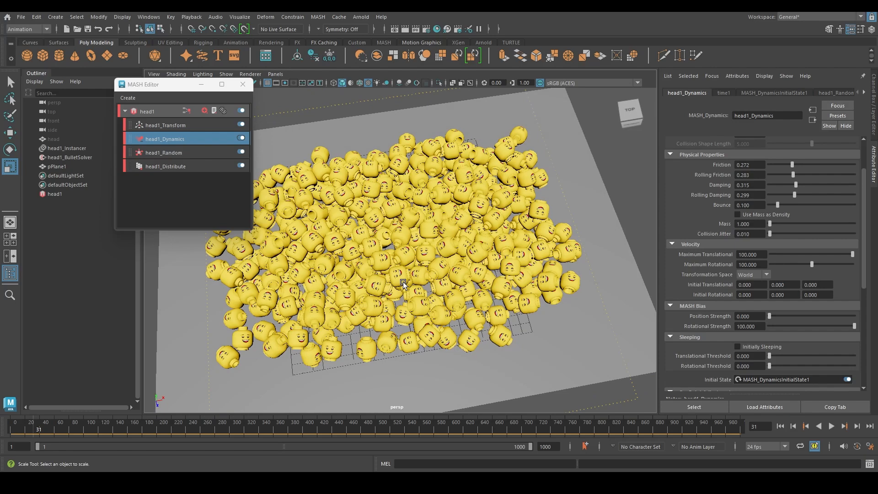
alt+drag(404, 284, 435, 270)
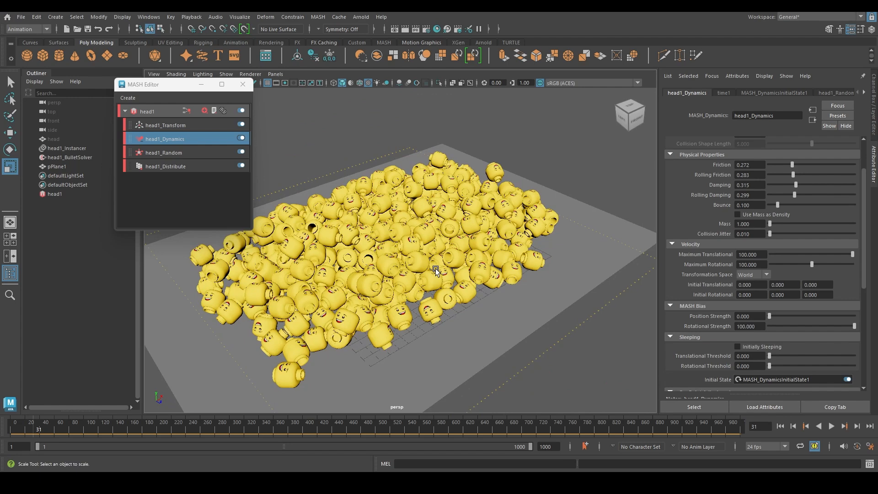
scroll(435, 270, down, 2)
Step: Return to frame 1, play the simulation to frame 32 and view the heads from above
alt+drag(445, 253, 439, 261)
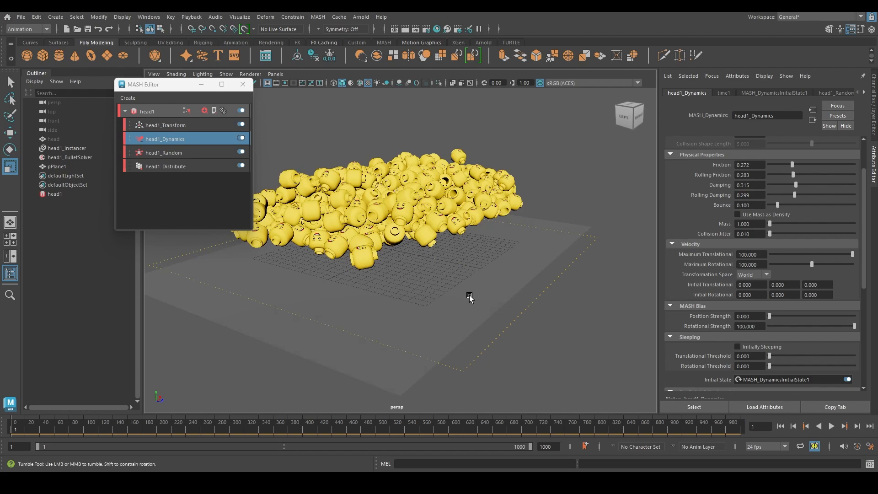
alt+drag(470, 297, 428, 277)
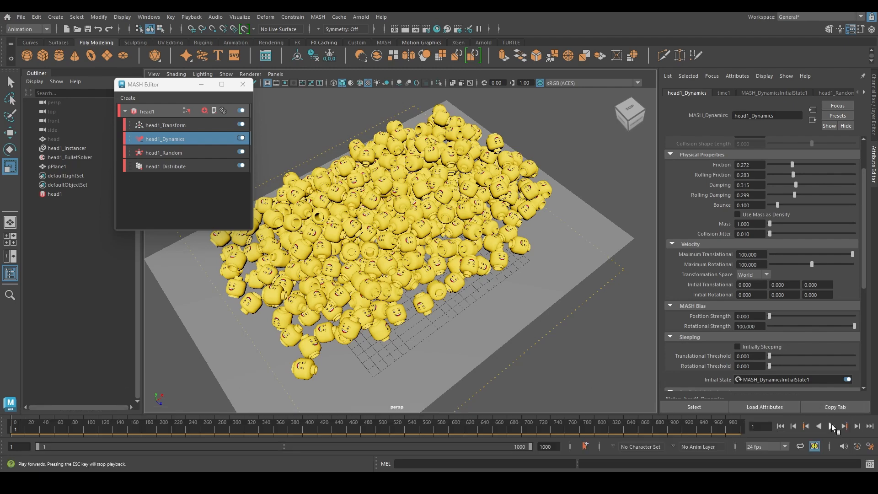
click(831, 425)
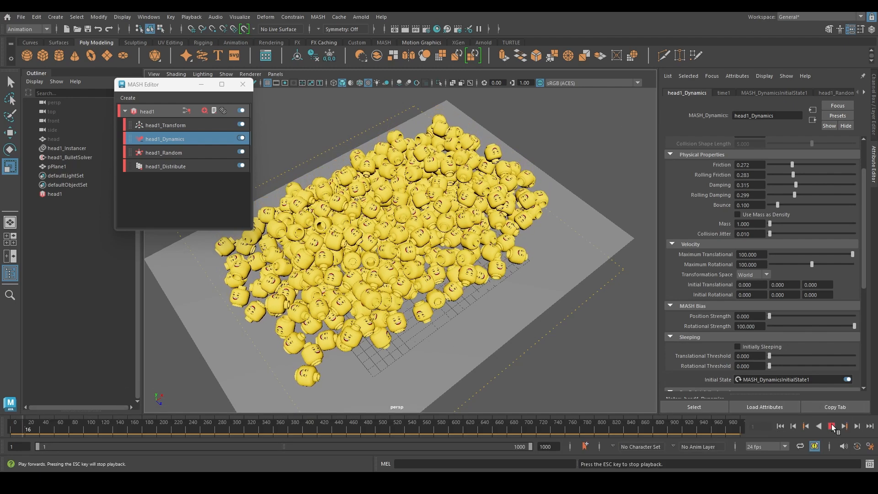
click(832, 426)
alt+drag(527, 267, 495, 300)
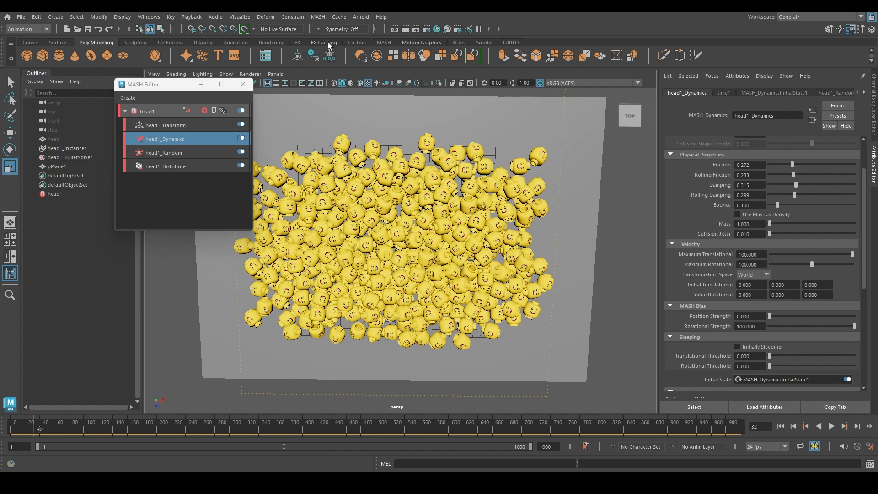
Step: Look through the MASH utilities for the option that bakes instances to objects
click(359, 18)
mouse_move(318, 15)
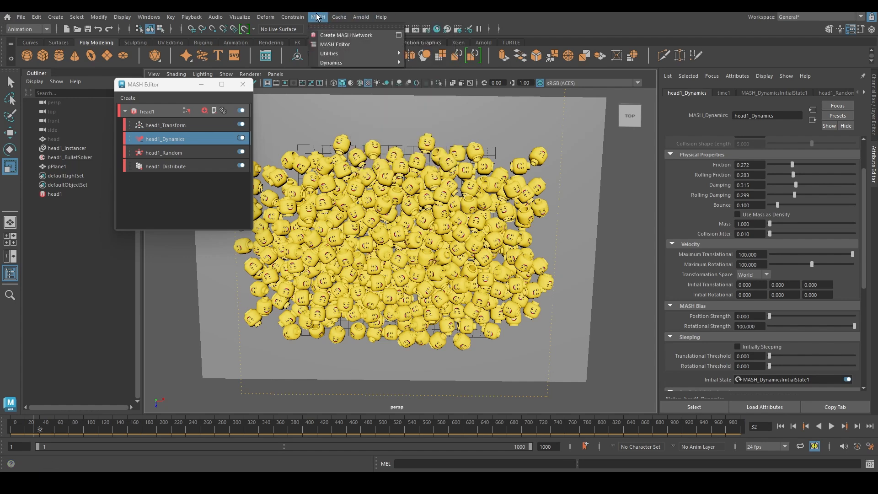
mouse_move(352, 55)
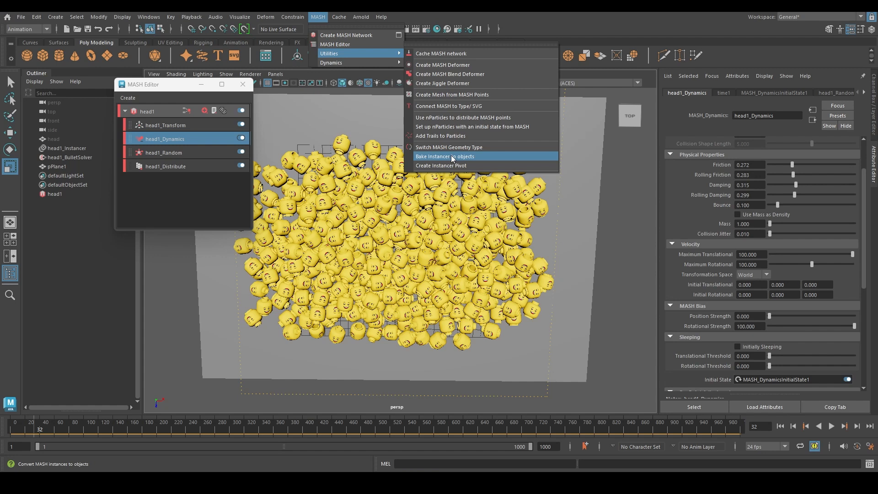
click(165, 83)
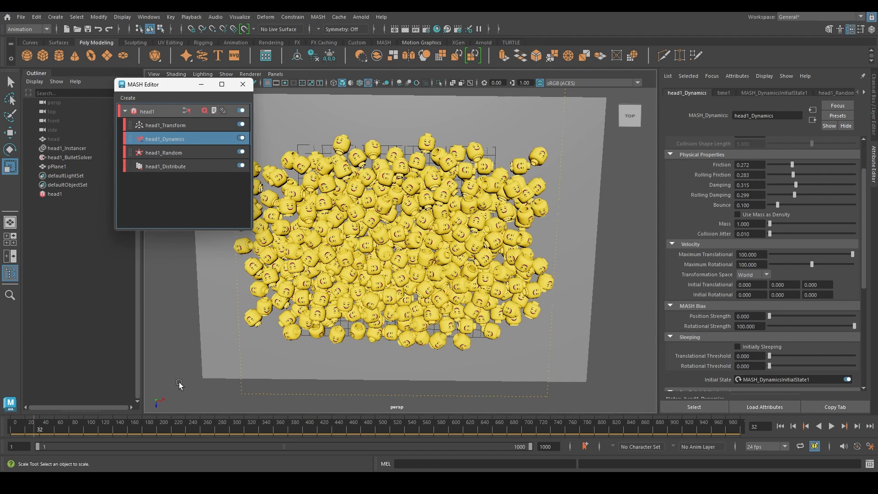
Step: View the pile of heads at an angle and from above, and close the MASH Editor
alt+drag(482, 273, 409, 321)
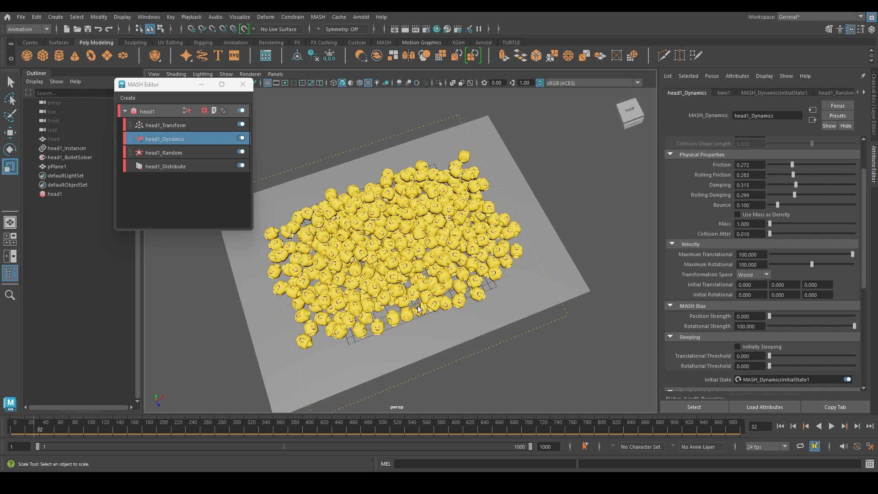
alt+drag(416, 306, 374, 287)
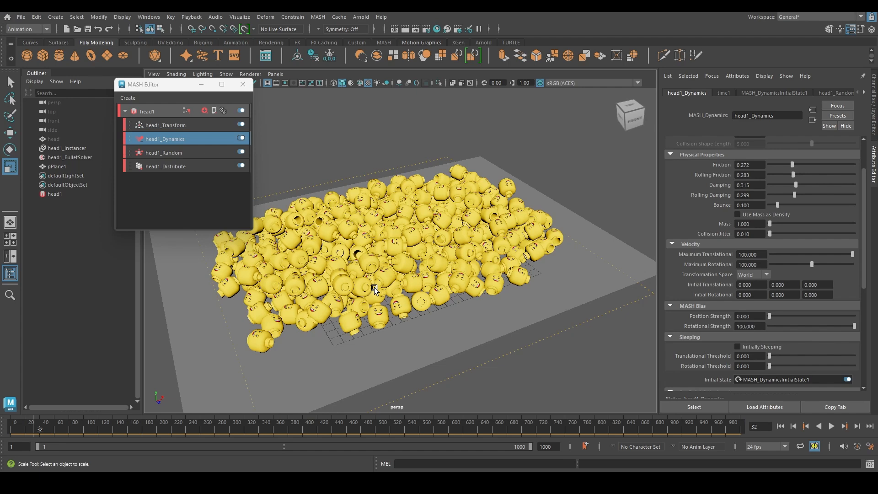
alt+drag(374, 287, 391, 323)
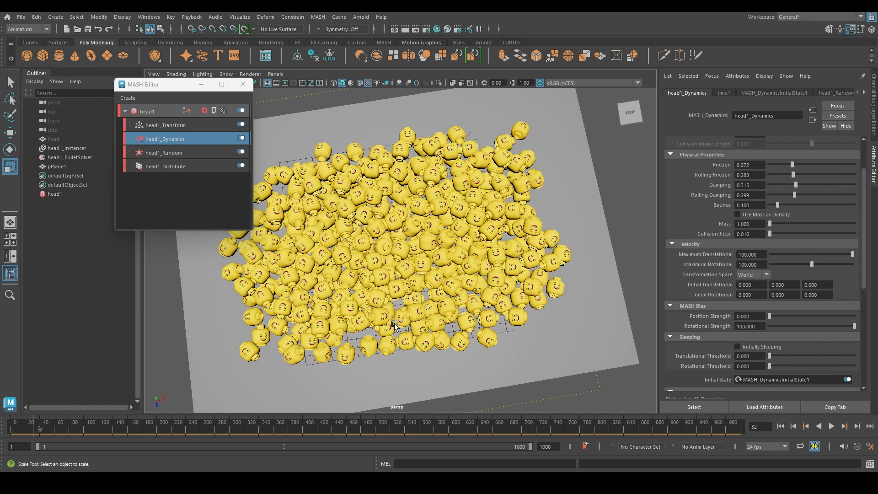
click(243, 84)
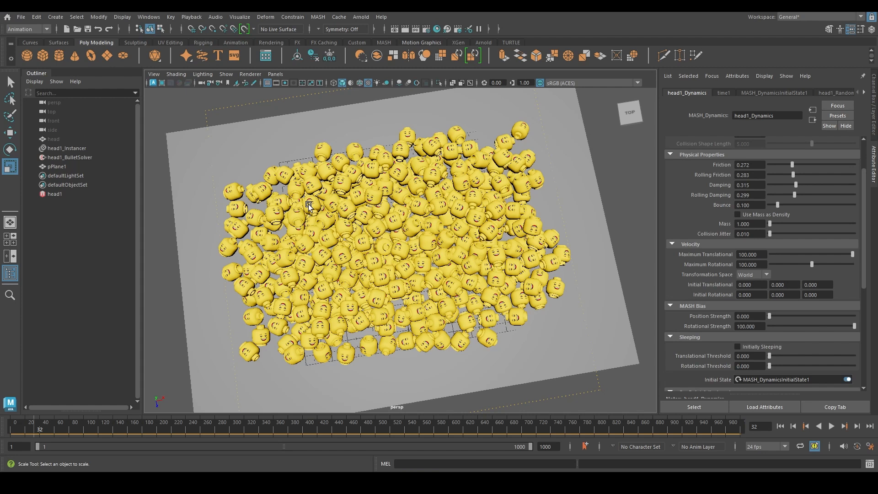
Step: Select head1_Instancer and open a copy of its attributes in a separate floating window
click(60, 136)
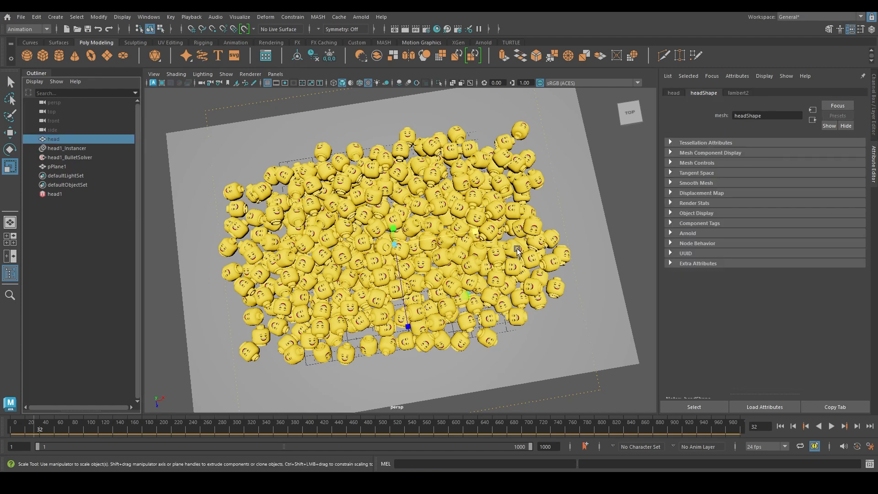
click(68, 149)
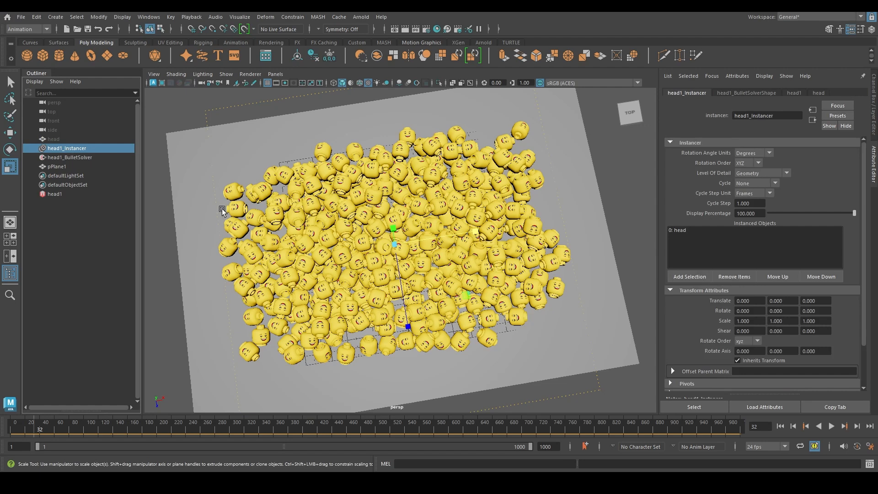
click(679, 231)
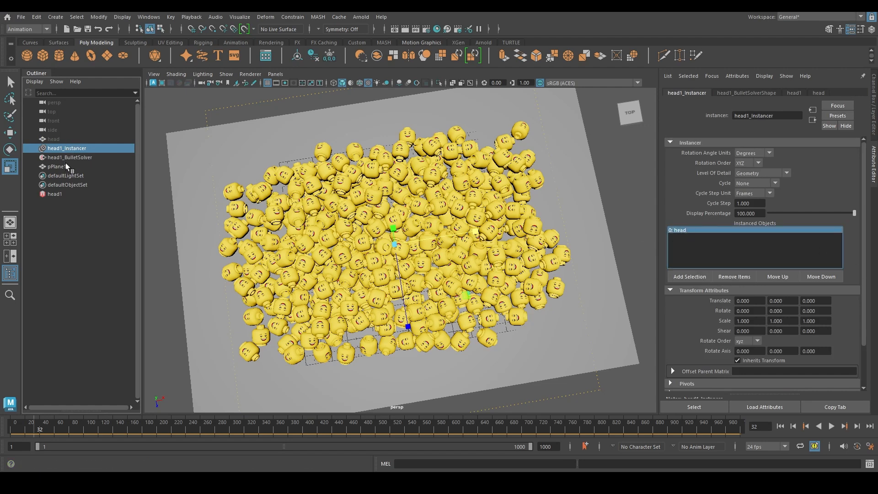
click(848, 406)
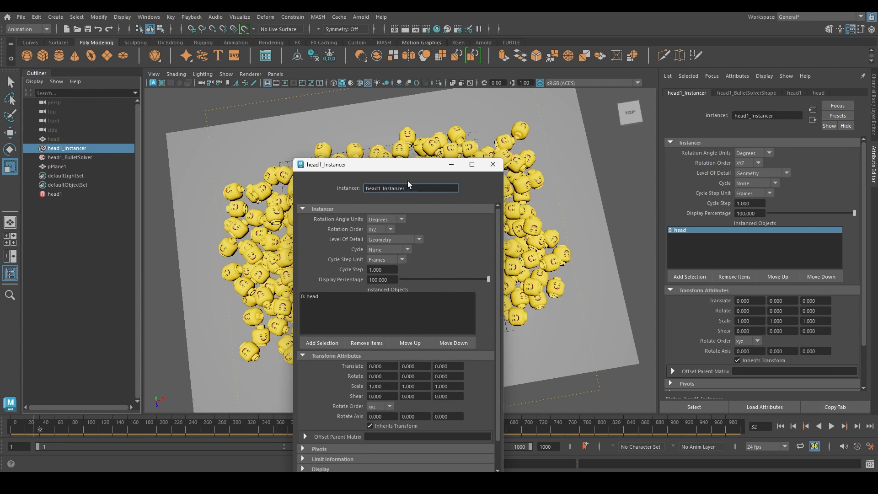
drag(415, 164, 486, 97)
Step: Add pPlane1 as a second instanced object of head1_Instancer
click(54, 167)
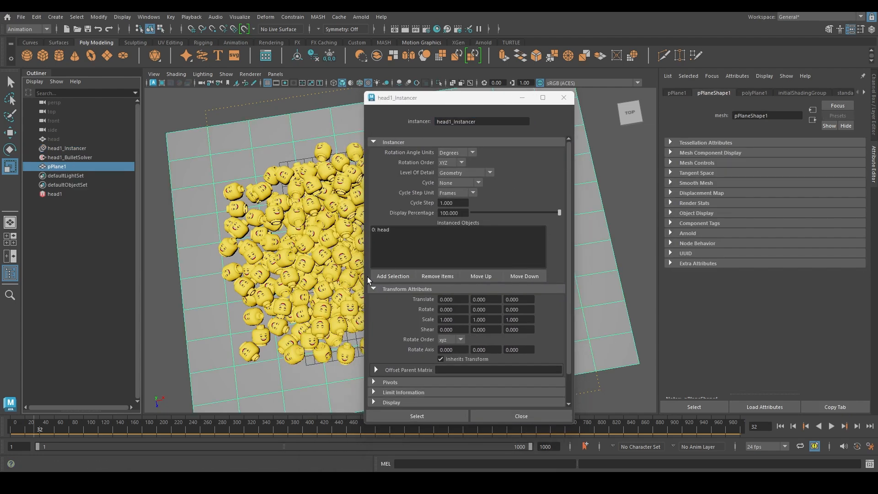
click(393, 276)
drag(467, 93, 570, 82)
click(487, 223)
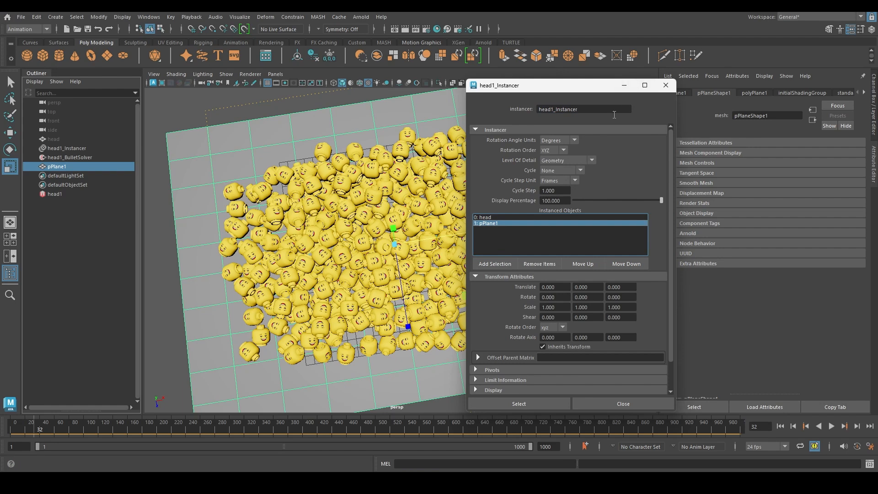
Step: Add an ID node to the head1 network and inspect how the plane is instanced among the heads
click(55, 194)
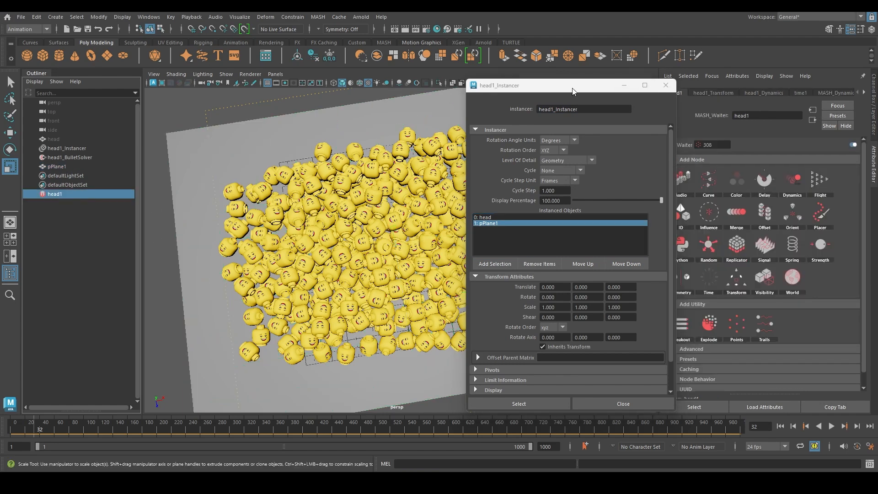
drag(573, 91, 522, 76)
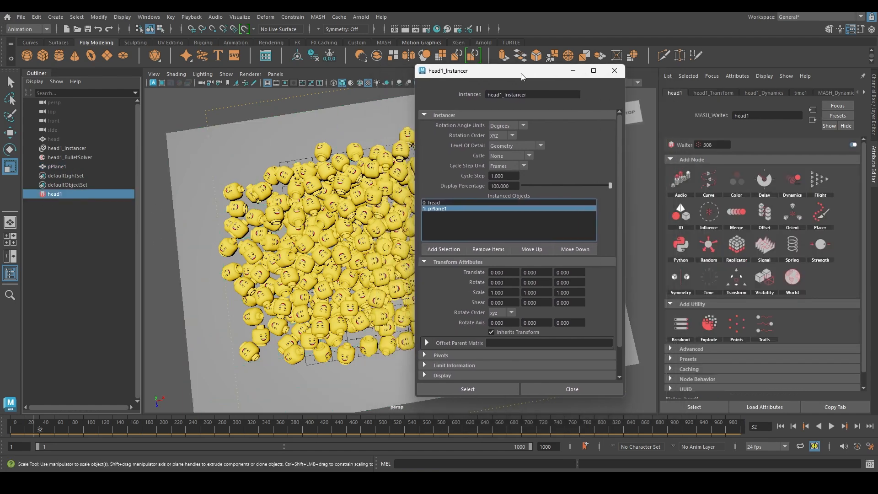
click(681, 212)
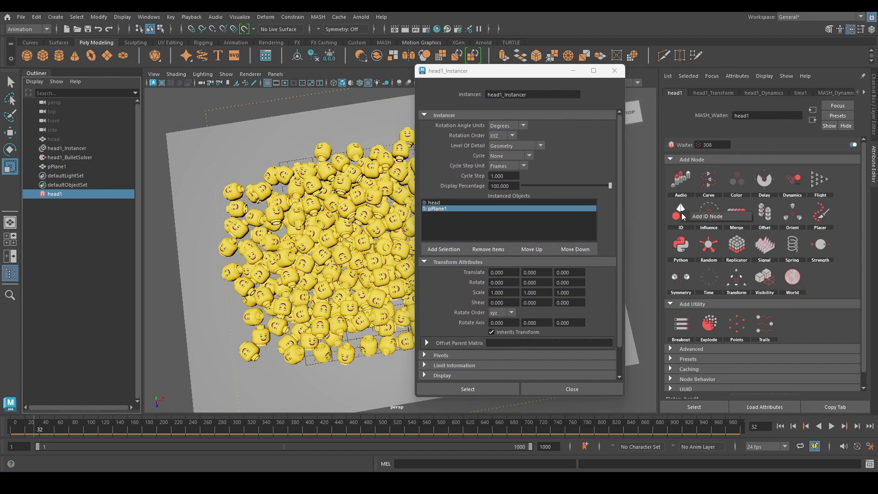
click(718, 218)
alt+drag(324, 191, 251, 182)
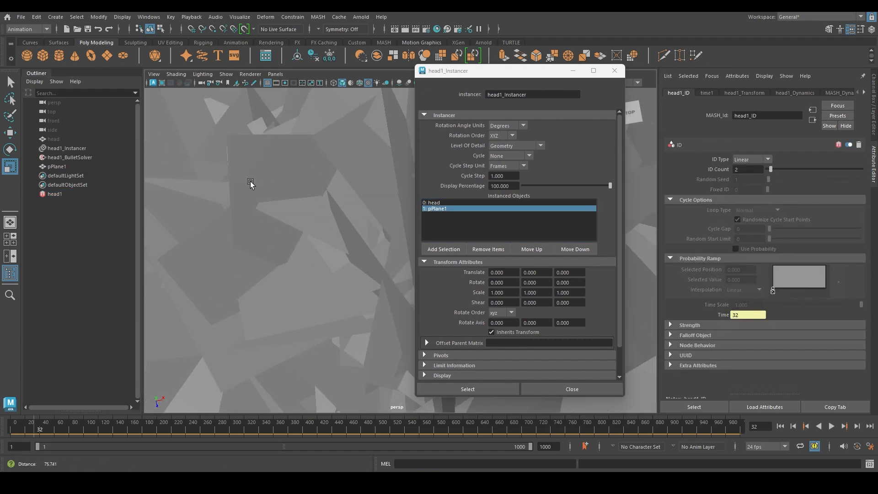
scroll(251, 183, down, 10)
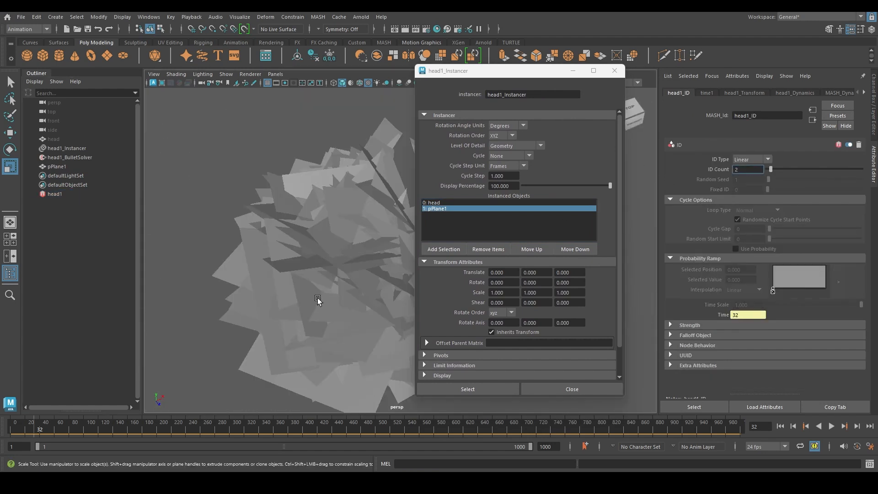
alt+drag(291, 252, 271, 291)
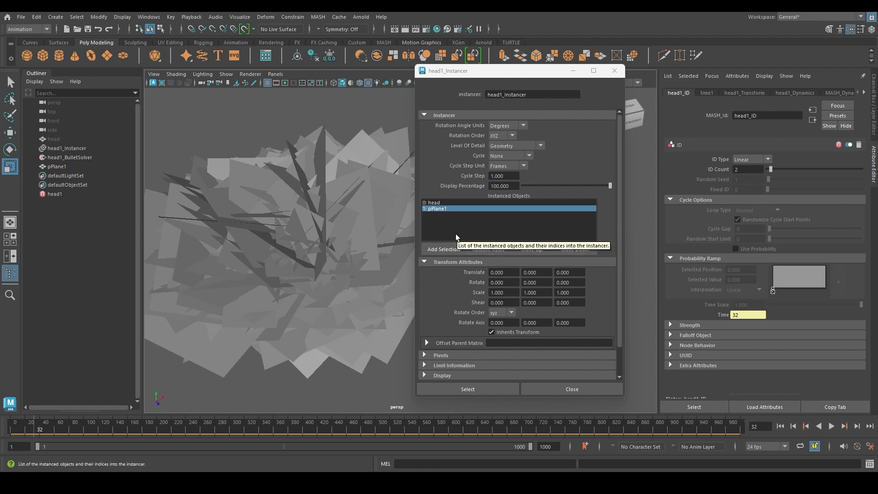
Step: Remove pPlane1 from the instanced objects and delete the ID node from the head1 network
click(492, 247)
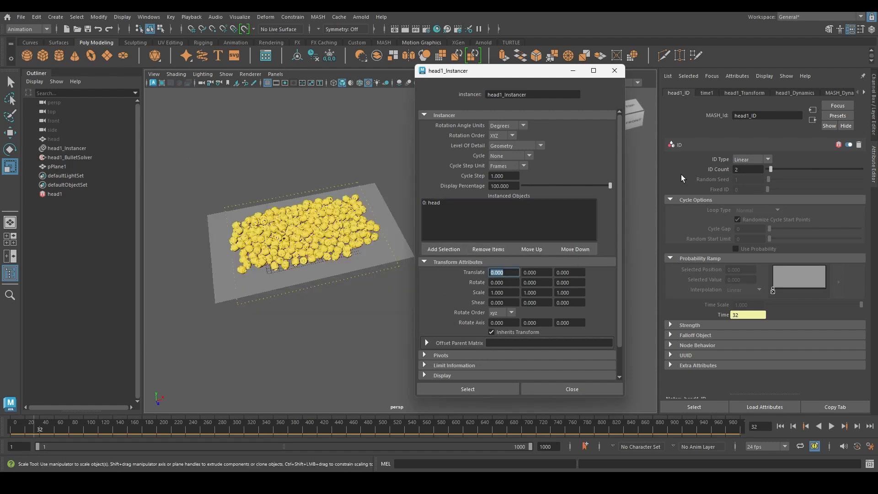
click(318, 17)
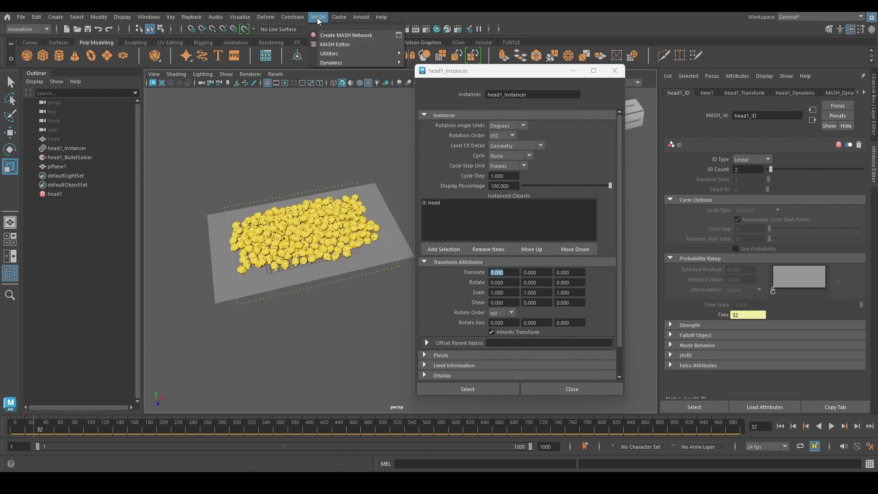
click(338, 41)
right_click(162, 125)
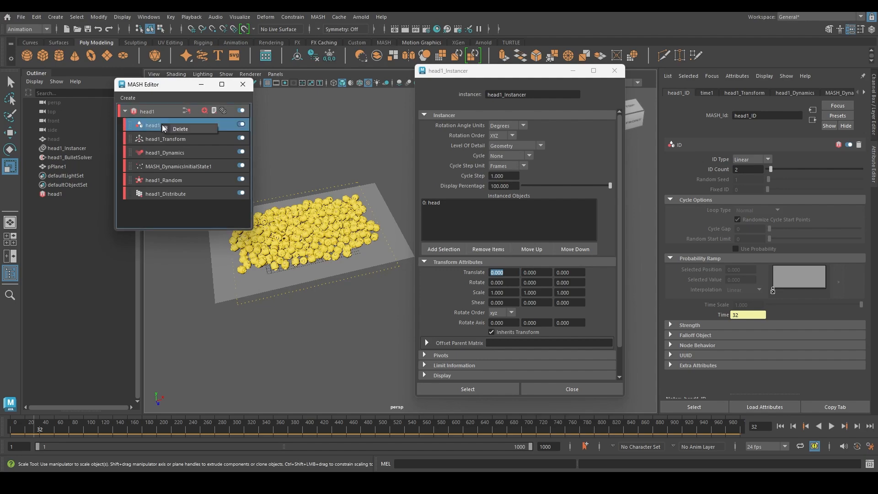
click(169, 130)
click(426, 244)
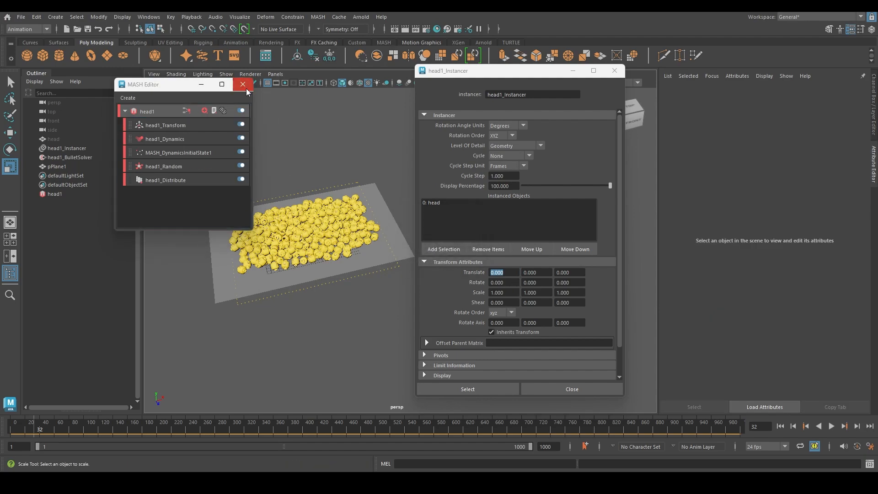
click(243, 85)
Step: Create a new camera and set its focal length to 85
alt+drag(330, 248, 496, 311)
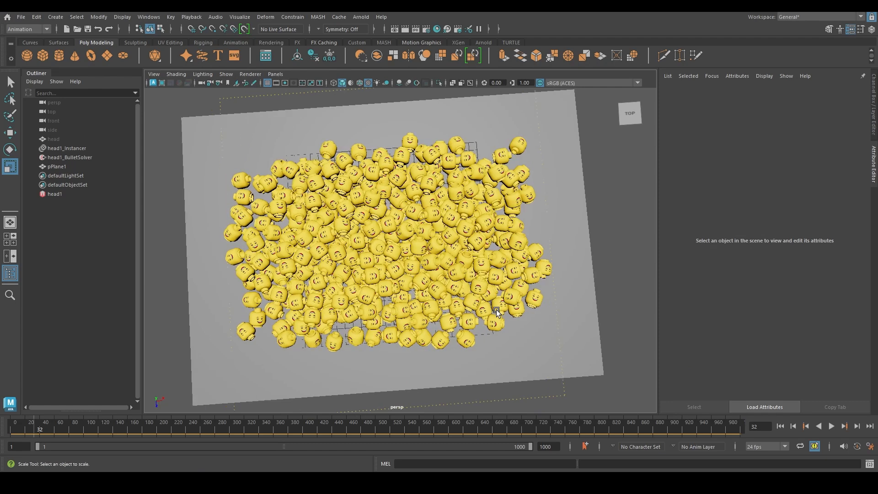
click(53, 18)
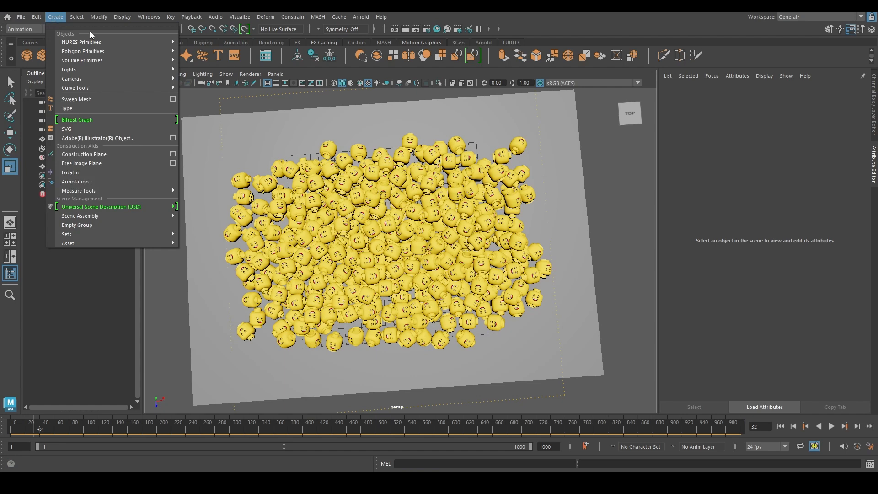
mouse_move(156, 78)
click(210, 86)
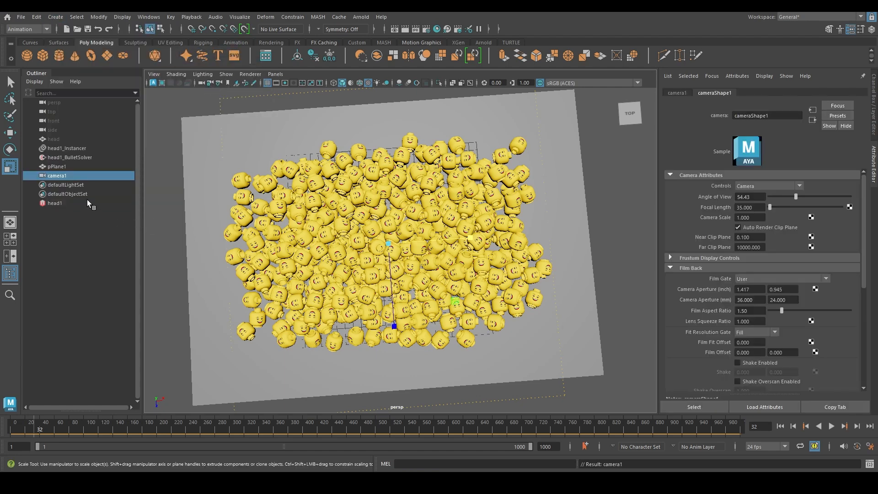
click(759, 207)
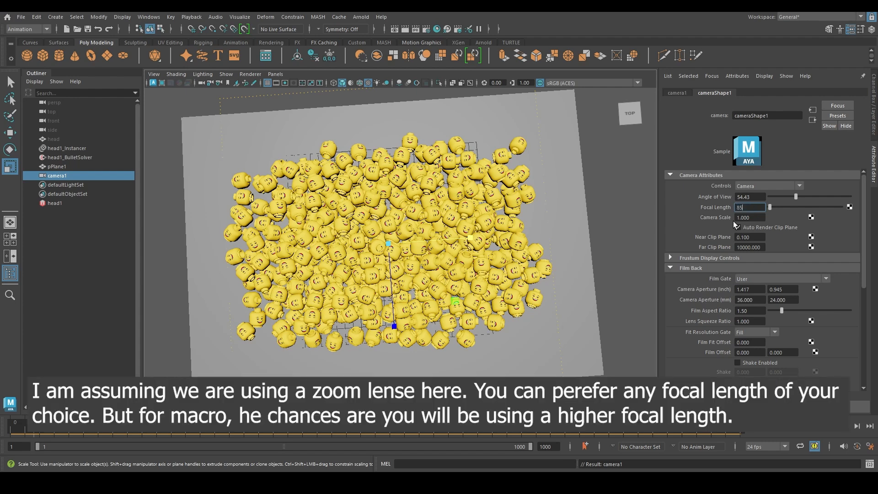
key(Return)
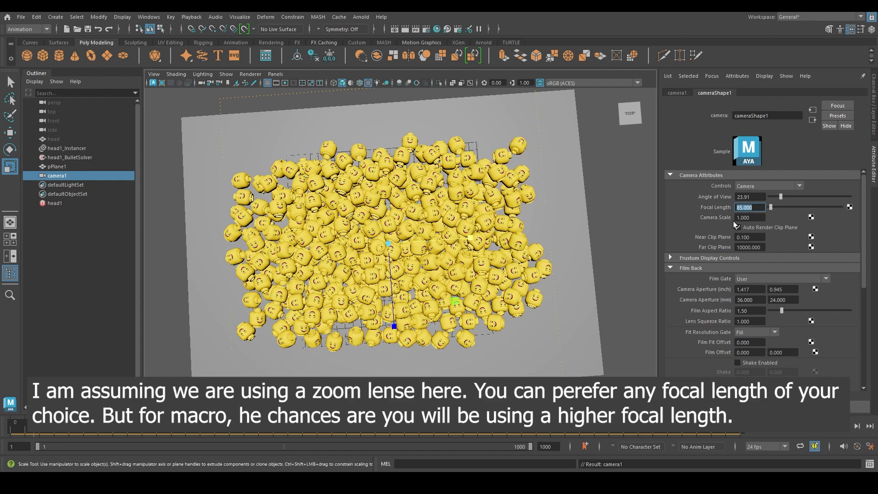
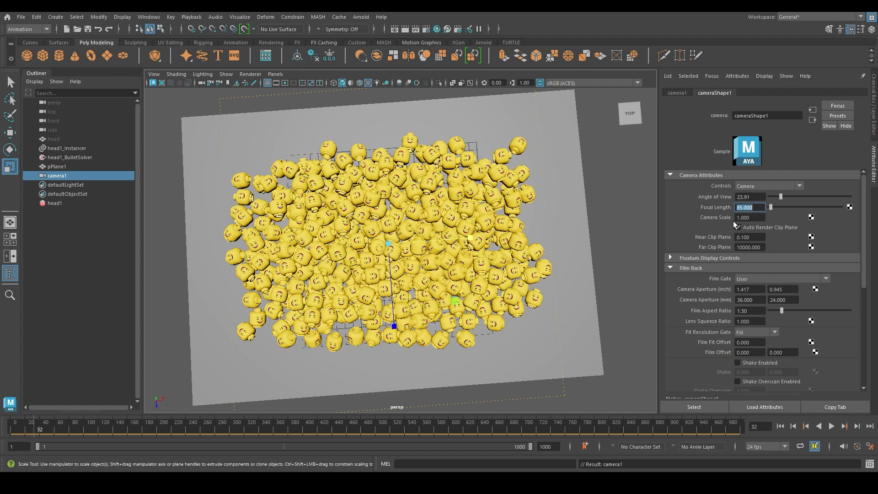
Step: Look through camera1 in the viewport and display its resolution gate
click(276, 74)
mouse_move(309, 83)
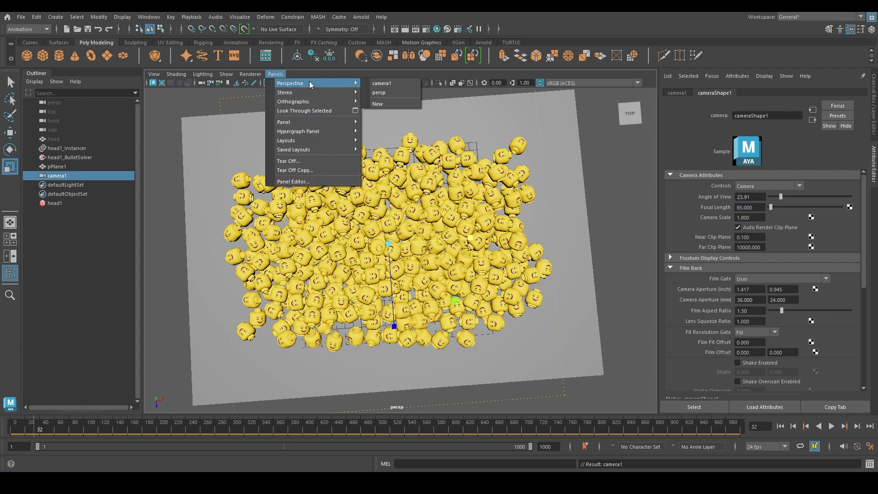
click(400, 83)
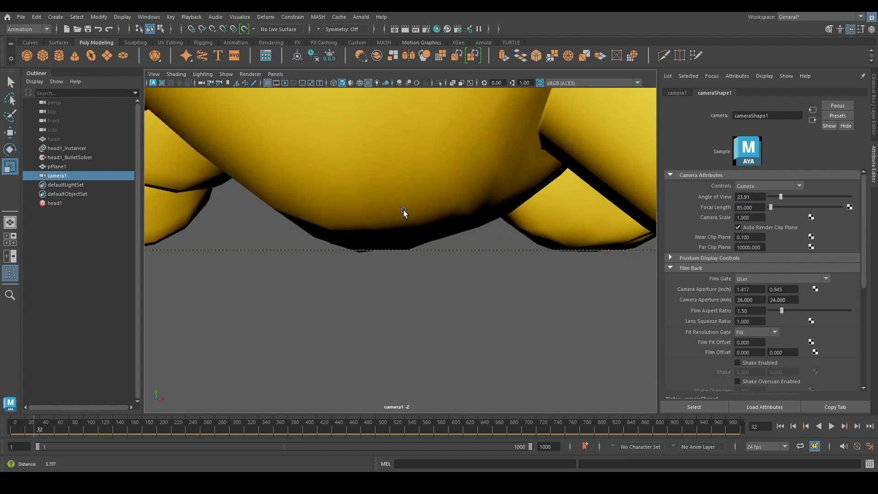
click(285, 83)
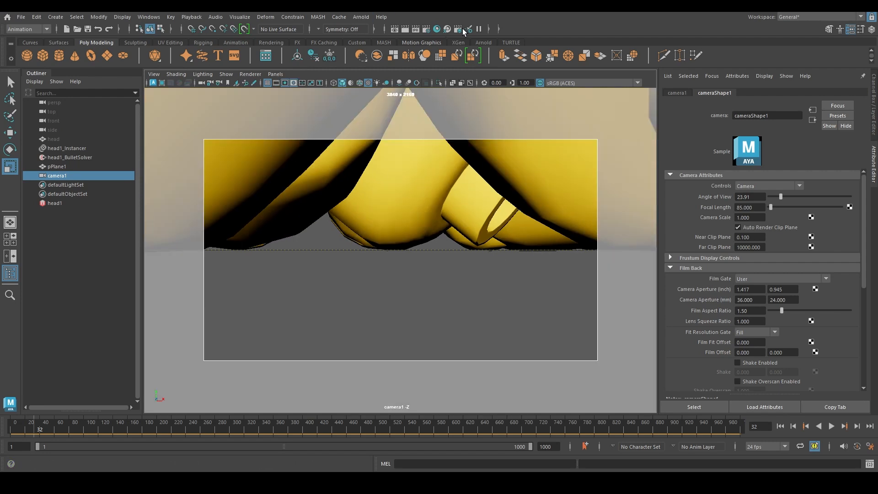
Step: Open the render settings and set camera1 as the renderable camera
click(426, 31)
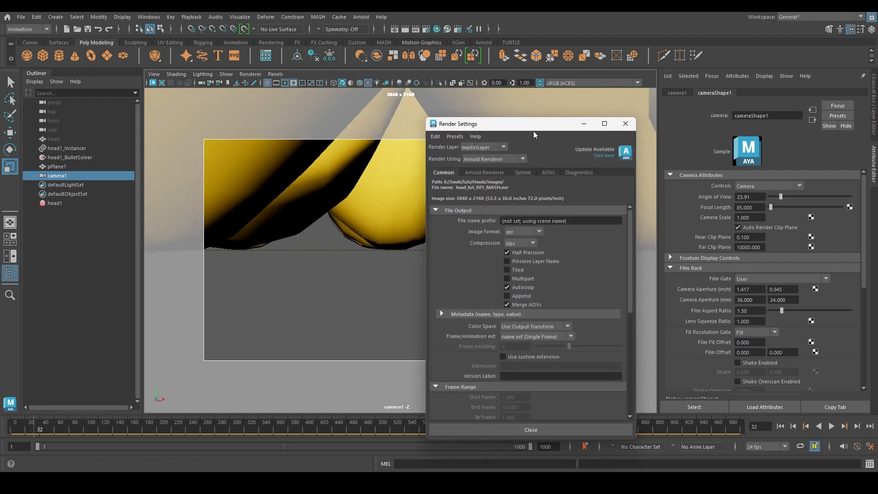
drag(533, 123, 581, 87)
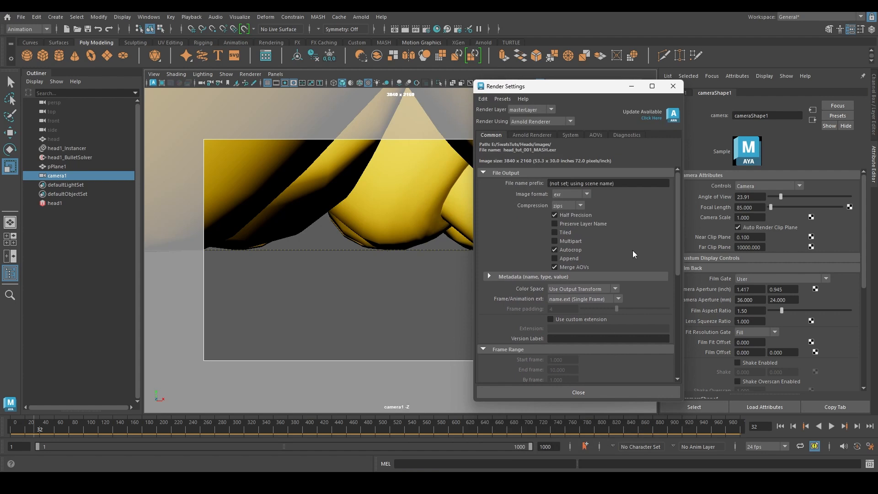
scroll(633, 249, down, 3)
scroll(633, 250, down, 2)
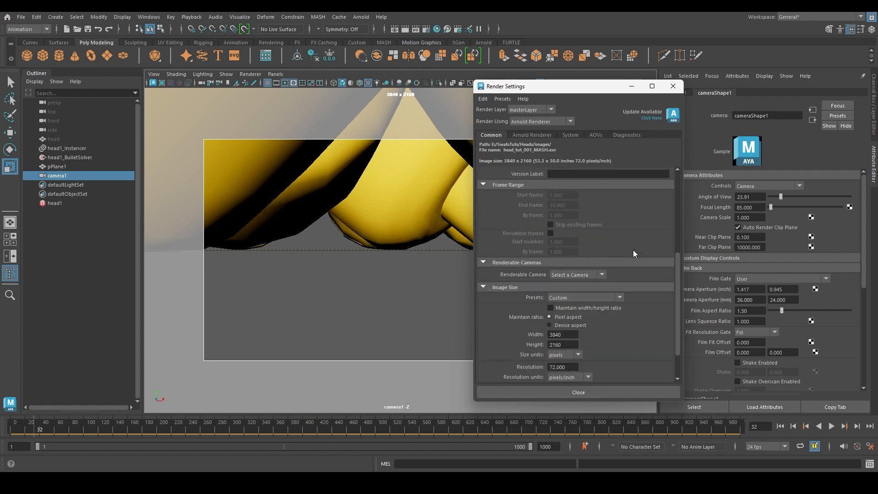
click(589, 275)
click(574, 283)
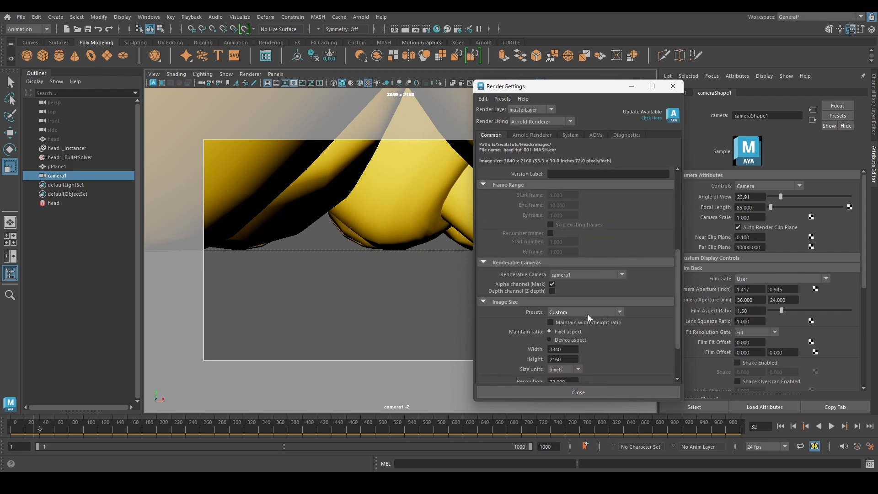
Step: Apply the HD_1080 preset to the render image size
click(604, 304)
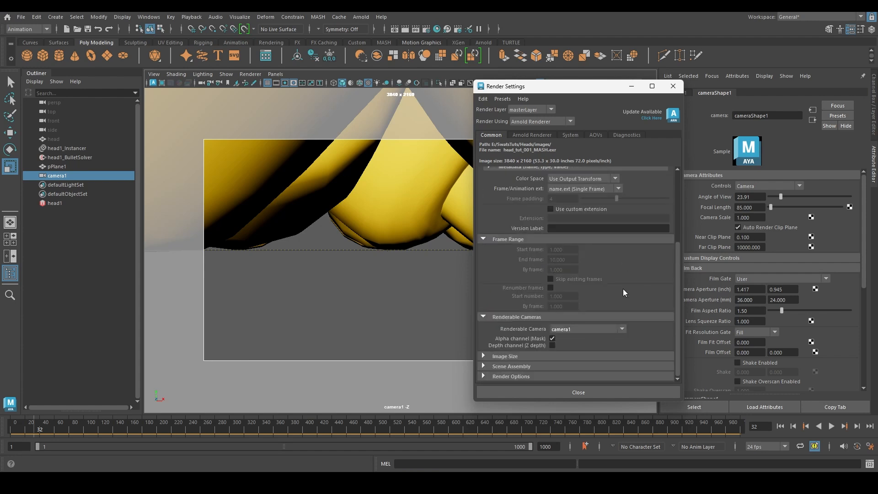
click(628, 356)
scroll(587, 304, down, 1)
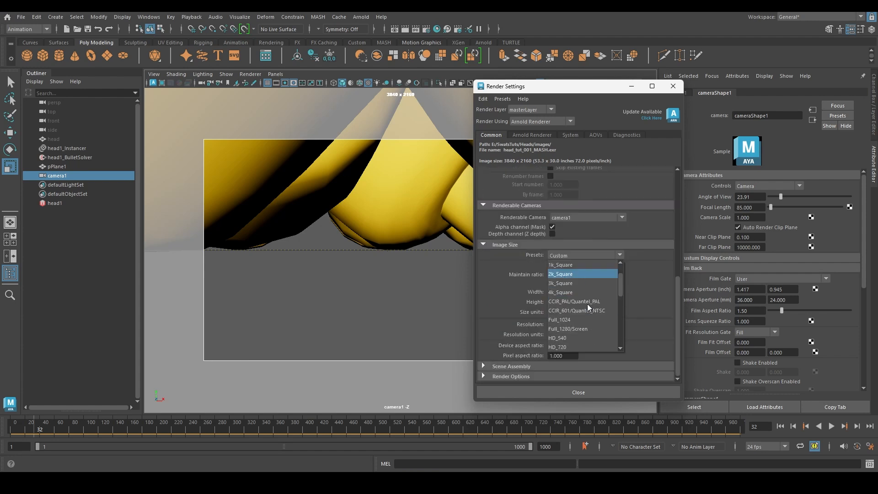
scroll(587, 304, down, 1)
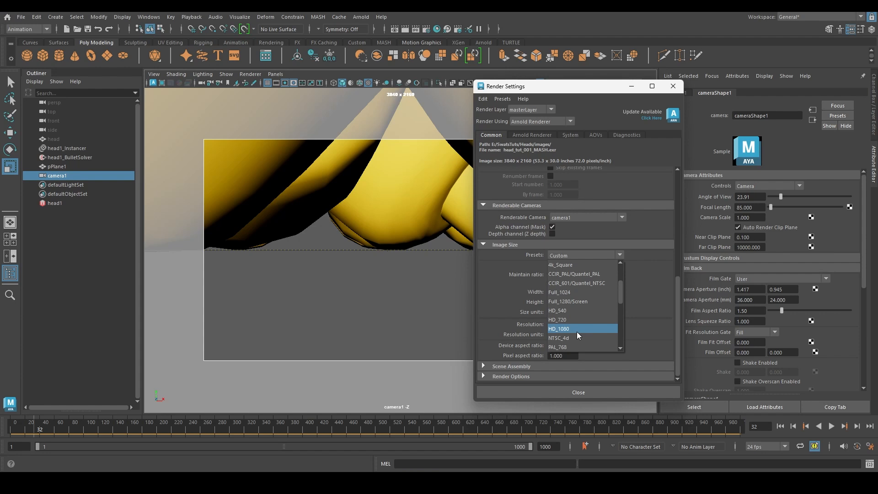
click(577, 331)
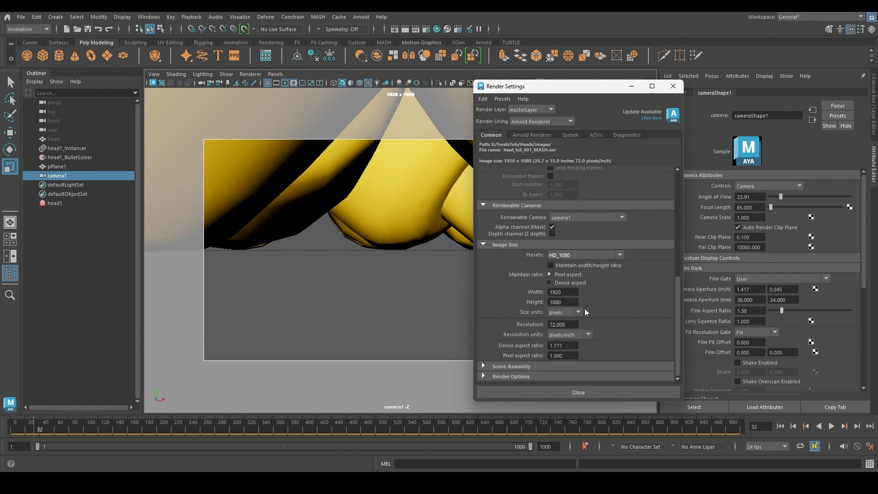
Step: Set a custom render image size 3840 pixels wide and 2160 pixels high
double_click(566, 293)
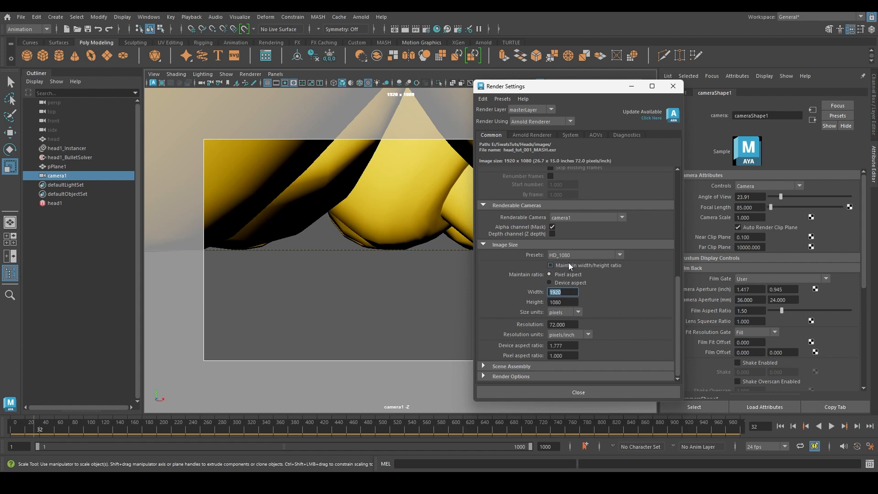
text(3840)
key(Return)
click(566, 300)
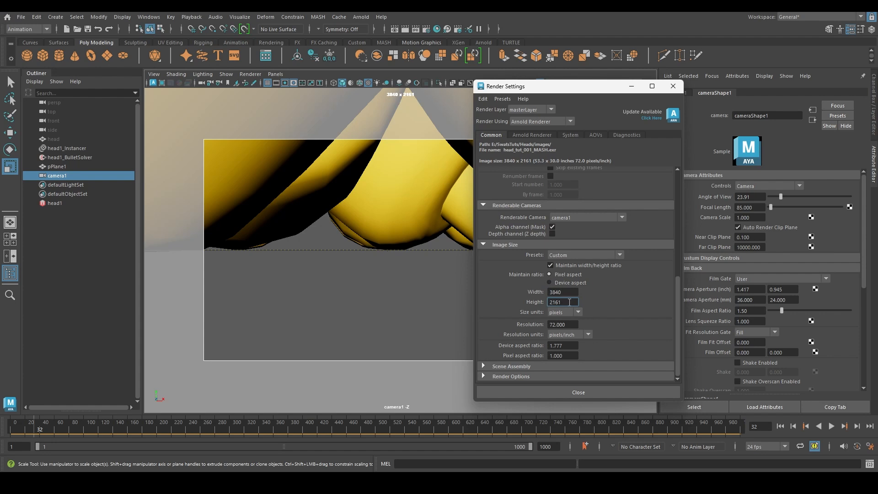
double_click(566, 302)
click(565, 302)
key(BackSpace)
text(0)
key(Return)
Step: Switch the render image size back to the HD_1080 preset and move the render settings window clear of the viewport
drag(559, 92, 680, 105)
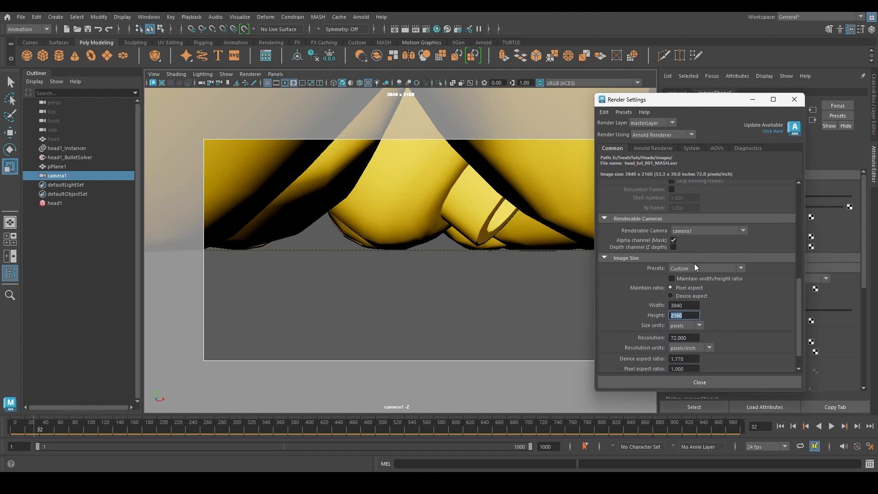
click(694, 266)
scroll(693, 316, down, 3)
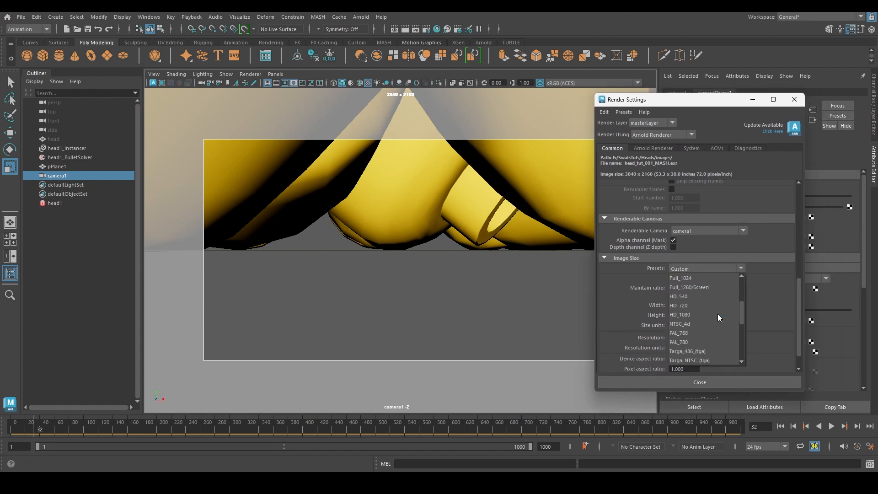
click(691, 314)
drag(684, 100, 739, 94)
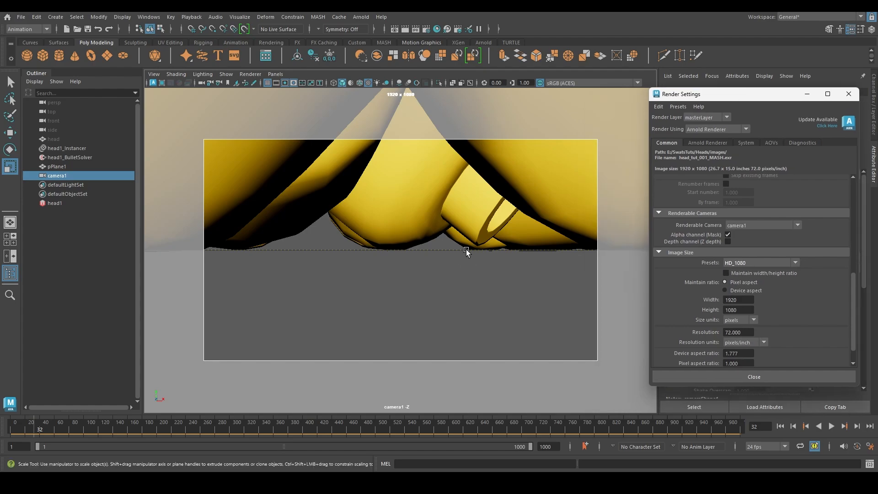
Step: Move camera1 back and above the pile so that the heads fill the resolution gate
scroll(464, 251, down, 10)
alt+right_drag(388, 240, 361, 234)
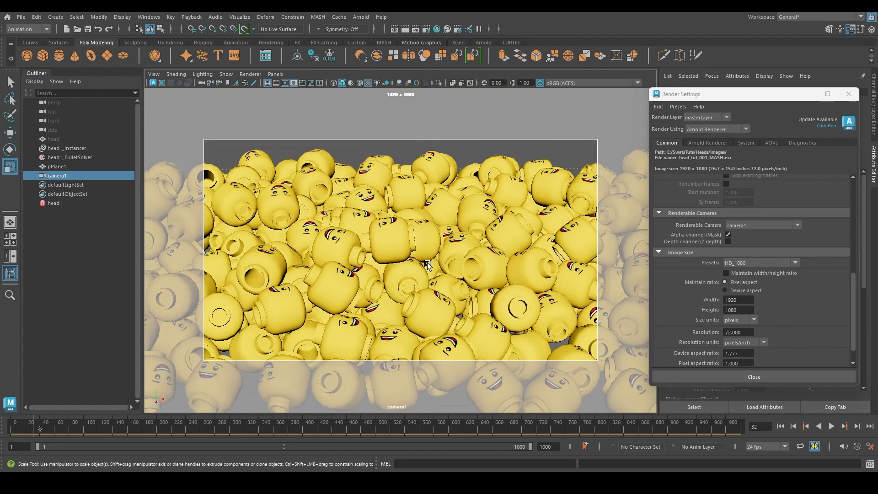
alt+drag(426, 264, 434, 288)
alt+right_drag(433, 288, 398, 275)
alt+drag(421, 275, 522, 277)
Step: Try a portrait render size of 1080 by 1920 pixels and adjust camera1's distance to the heads for it
drag(746, 300, 664, 288)
text(1080)
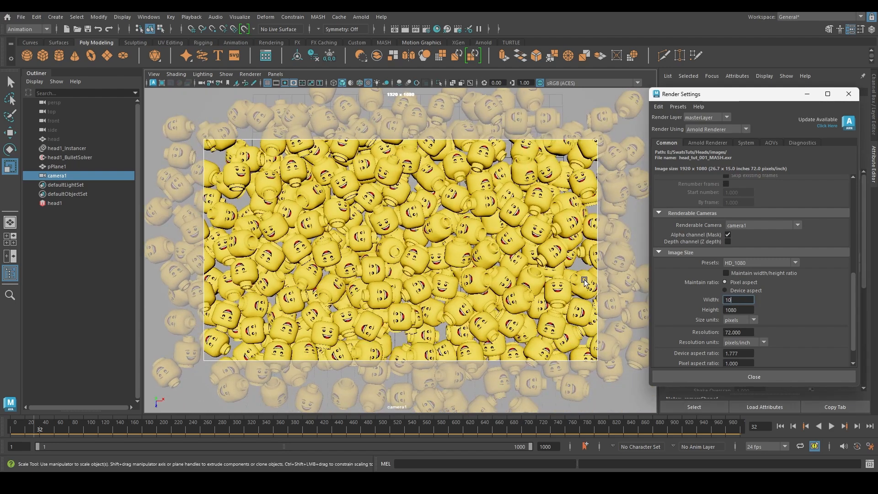
key(Tab)
text(1950)
key(Return)
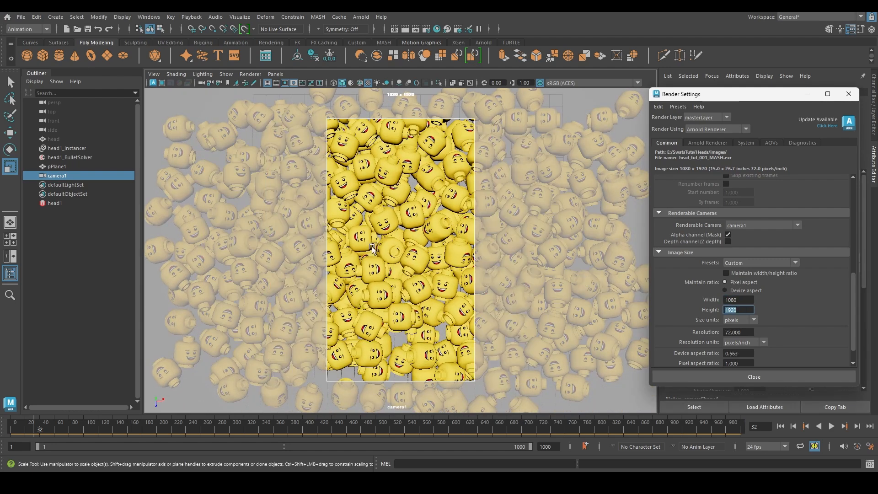
scroll(397, 258, down, 3)
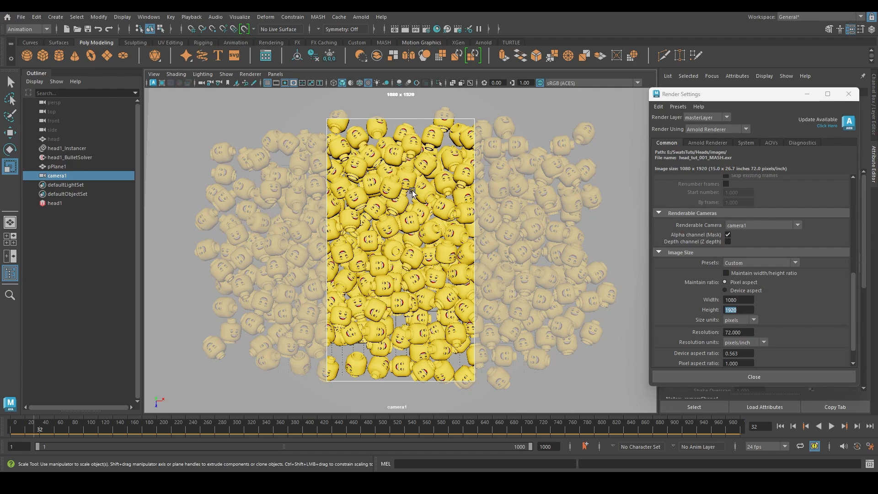
alt+right_drag(307, 243, 327, 252)
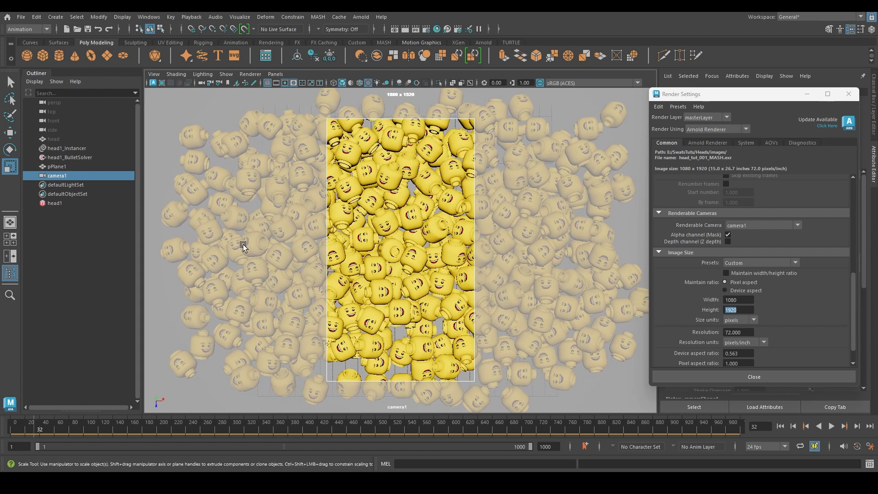
key(shift+Tab)
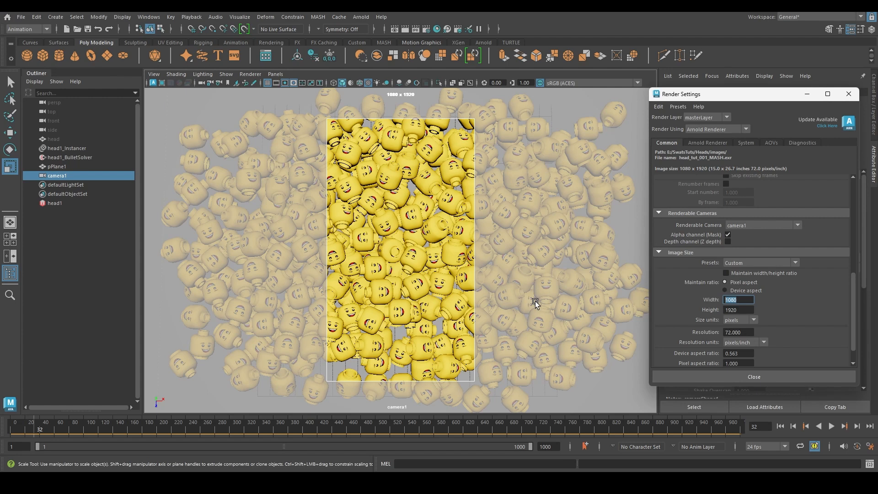
Step: Apply the HD_1080 image size preset, reduce the height to 900 pixels and close the render settings
click(751, 264)
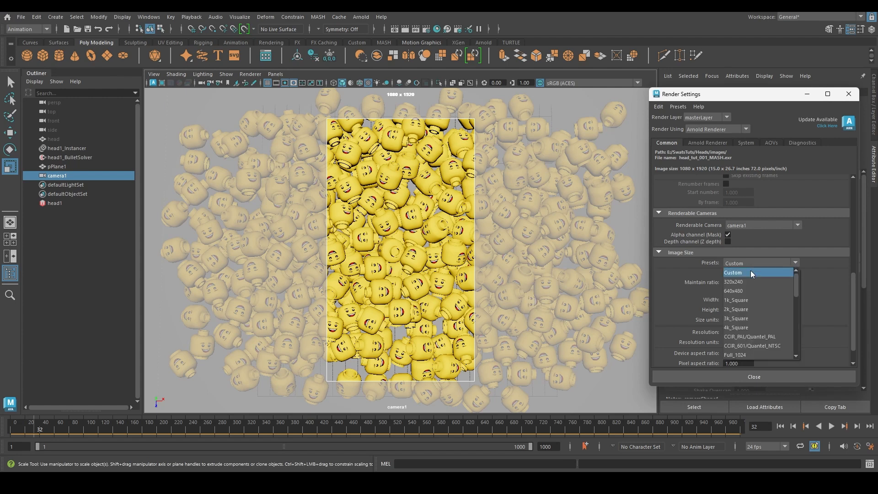
scroll(750, 328, down, 3)
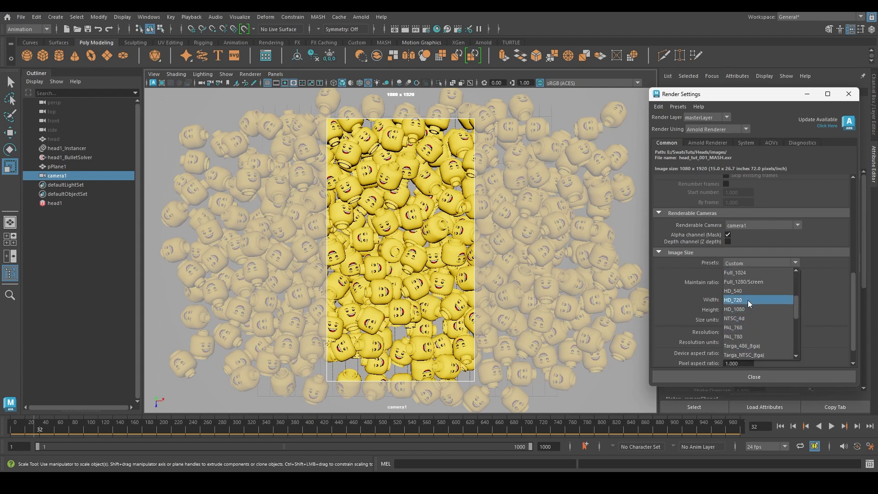
click(778, 309)
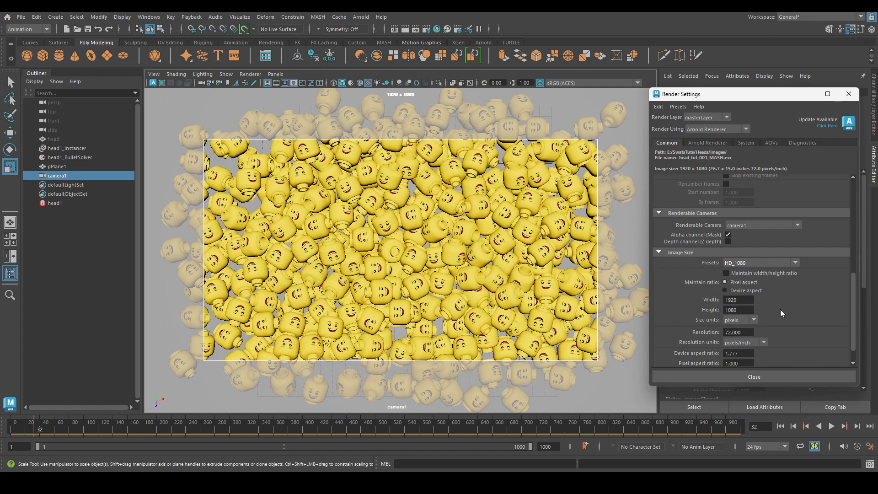
double_click(745, 310)
text(900)
key(Return)
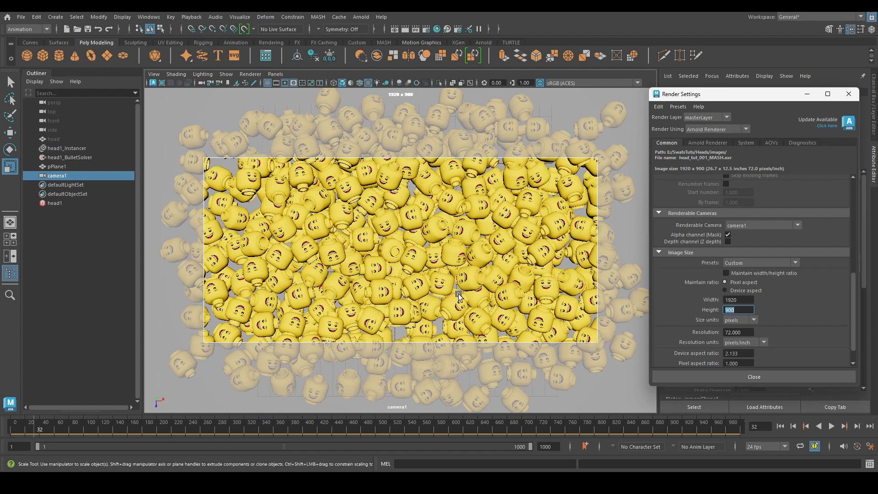
click(849, 94)
Step: Orbit camera1 around the pile and dolly in for an angled close-up of the heads
alt+drag(498, 270, 320, 281)
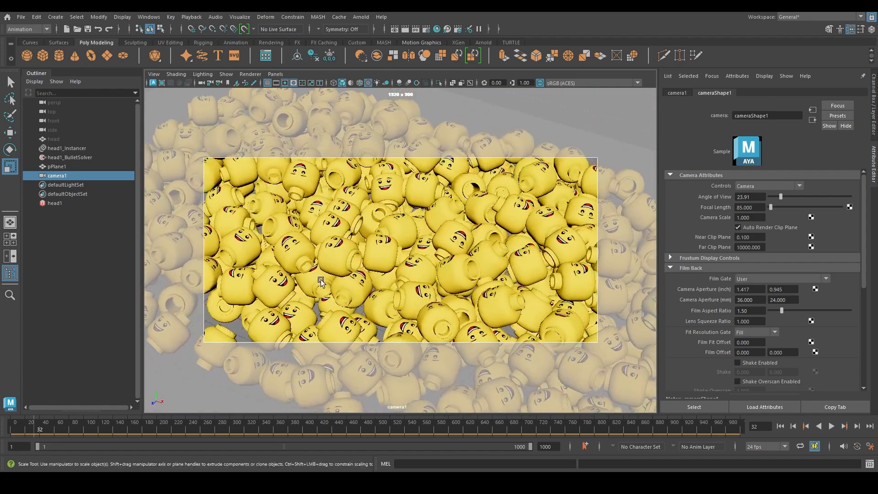
alt+drag(364, 262, 460, 229)
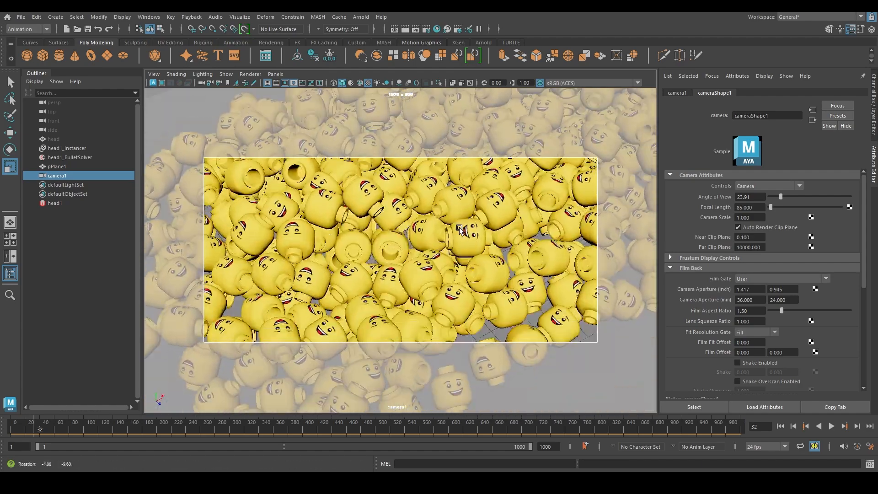
alt+right_drag(460, 229, 465, 275)
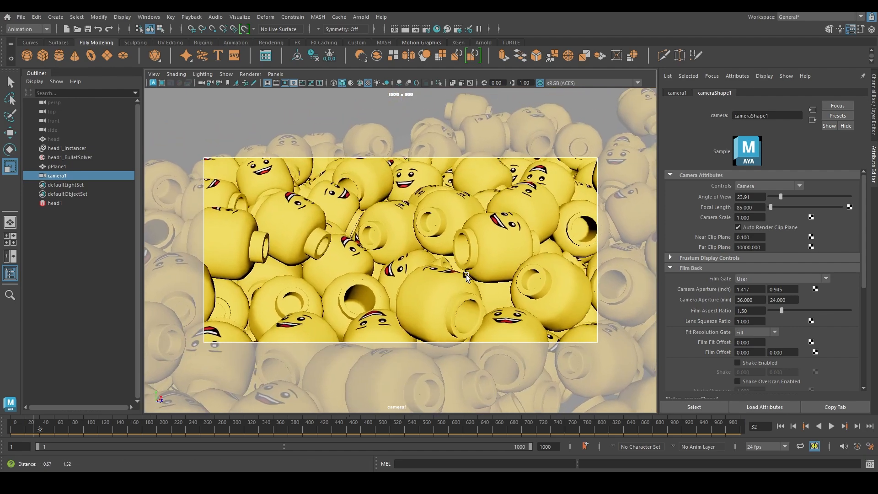
alt+drag(465, 274, 463, 286)
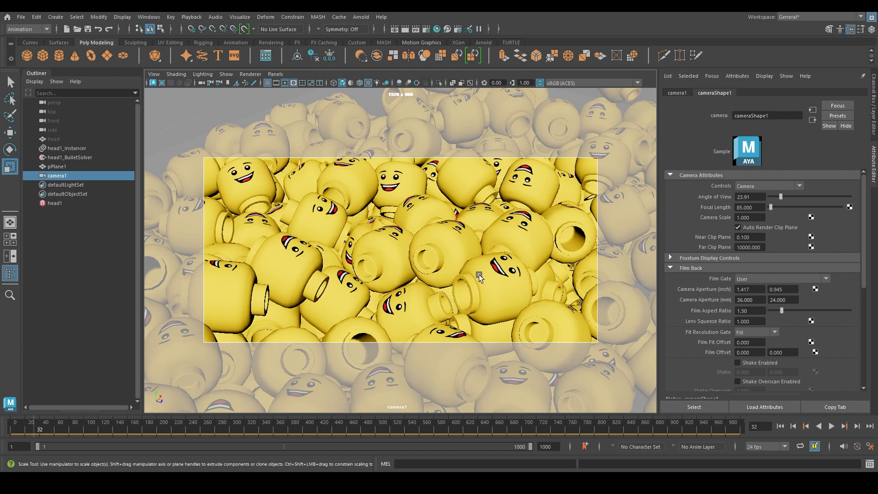
alt+right_drag(498, 269, 508, 263)
alt+drag(509, 262, 404, 241)
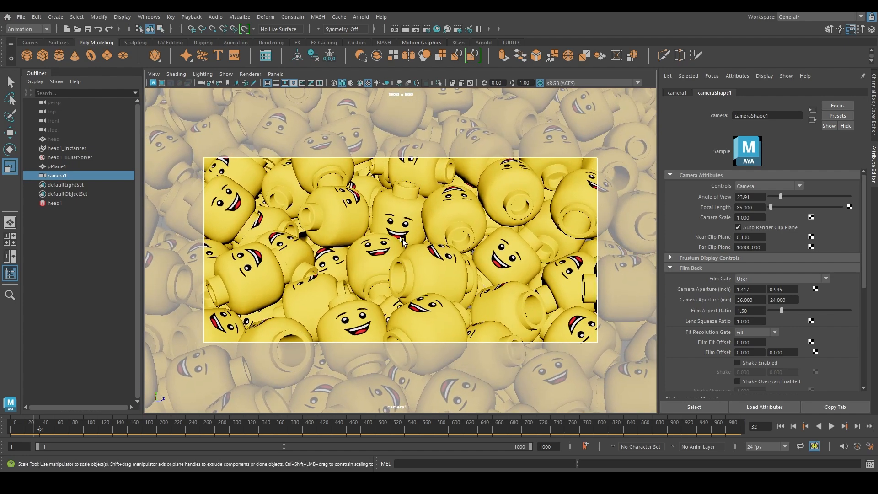
Step: Pull camera1 back and fine-tune its angle and position to frame a wider area of the head pile
alt+middle_drag(404, 226, 414, 231)
alt+right_drag(414, 232, 357, 235)
alt+middle_drag(357, 235, 339, 253)
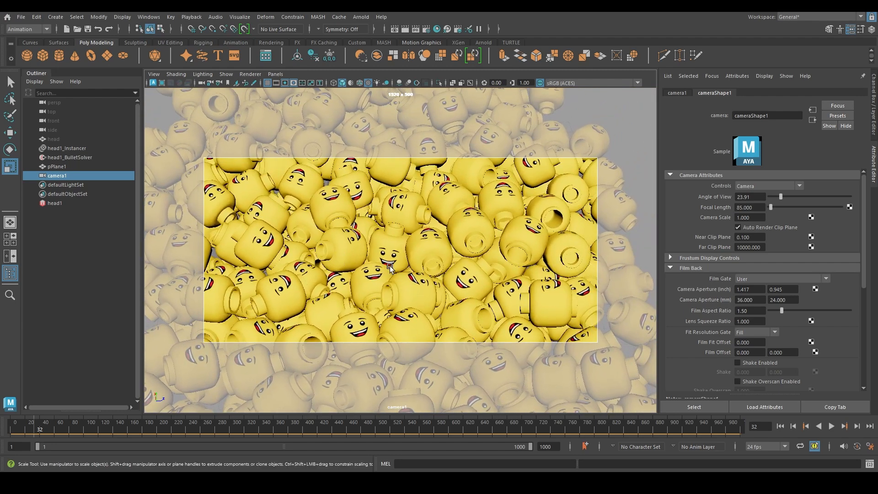
alt+drag(395, 276, 408, 269)
alt+middle_drag(423, 255, 429, 253)
alt+drag(430, 253, 430, 254)
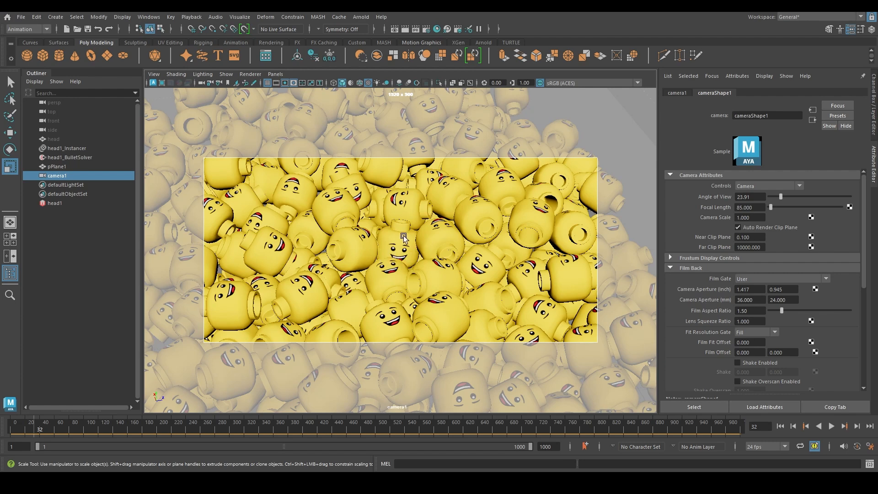
alt+middle_drag(412, 237, 412, 245)
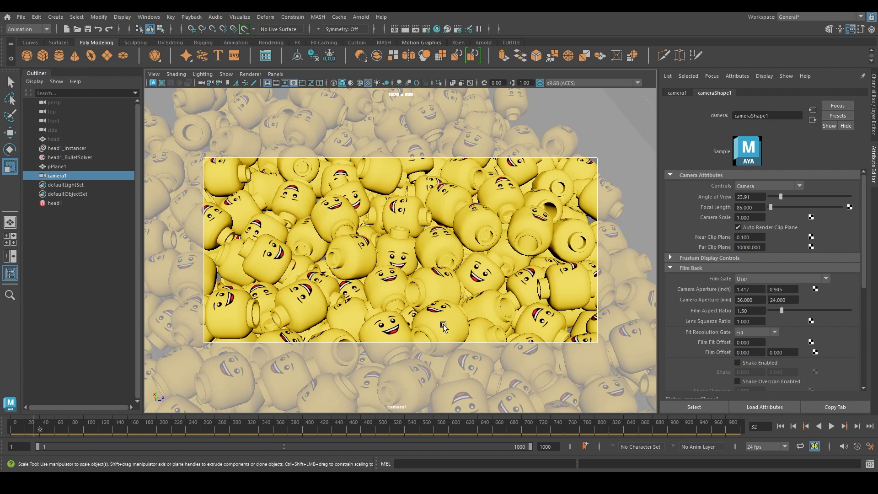
alt+right_drag(443, 326, 297, 313)
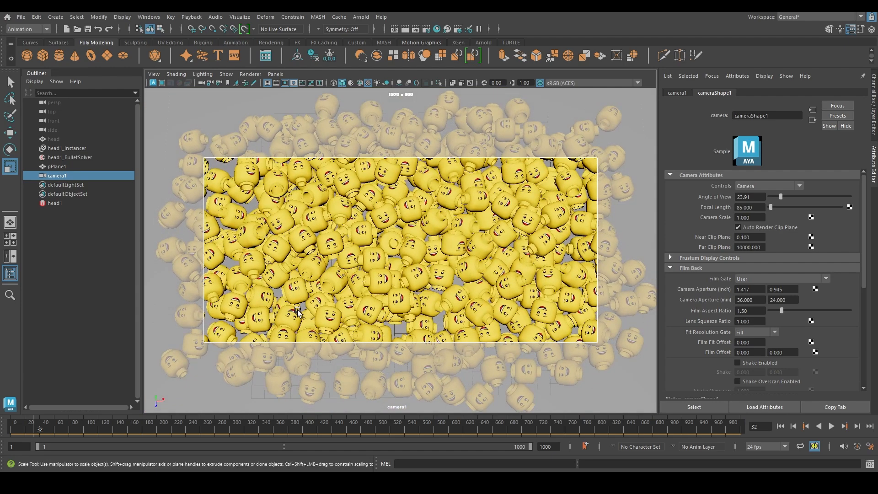